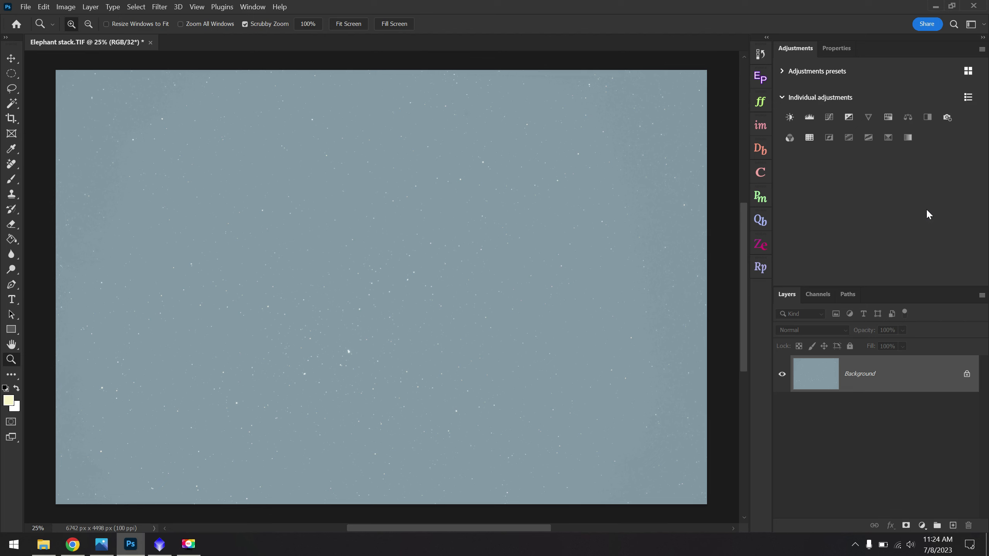
# Add a Curves adjustment layer and sample the background sky in the upper centre of the image as its black point.
pyautogui.click(829, 118)
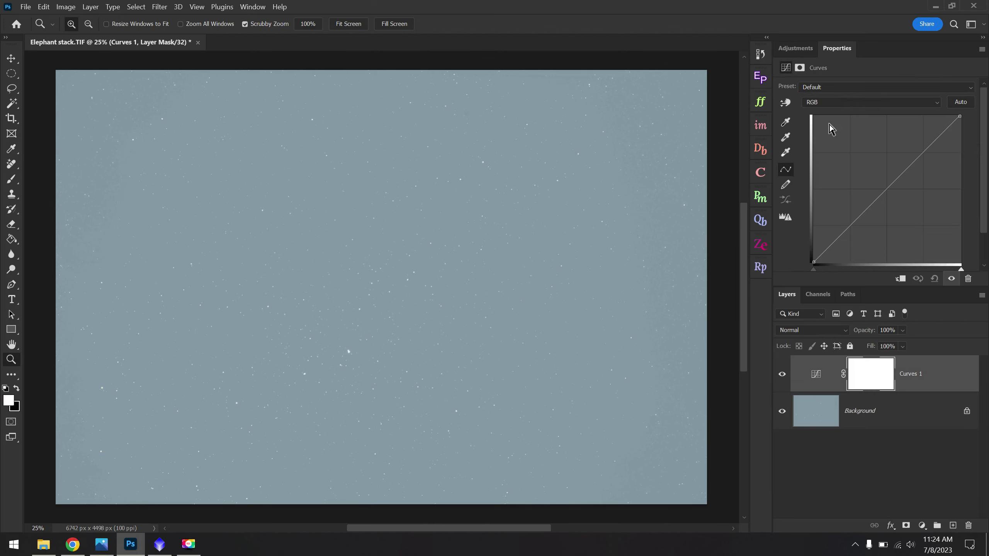
pyautogui.click(786, 122)
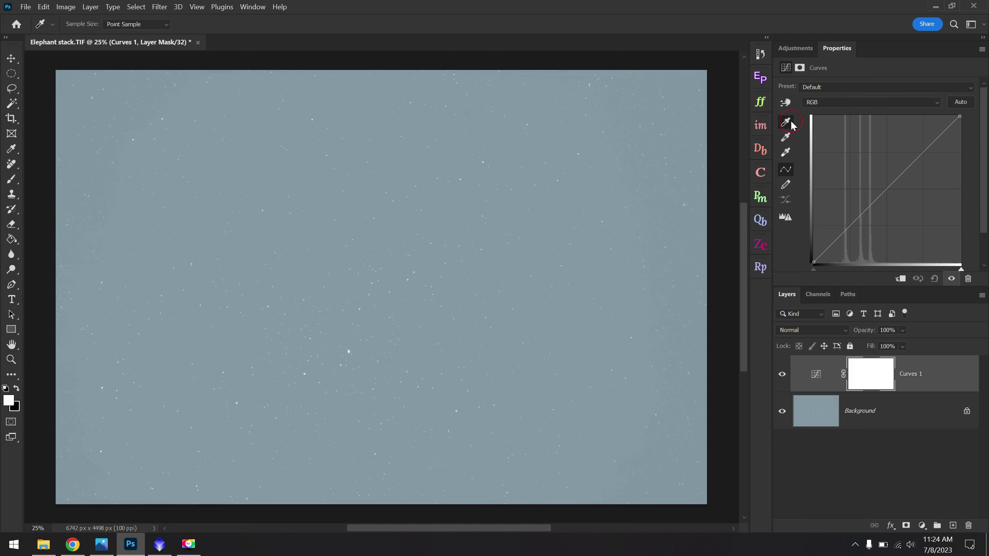
pyautogui.click(480, 204)
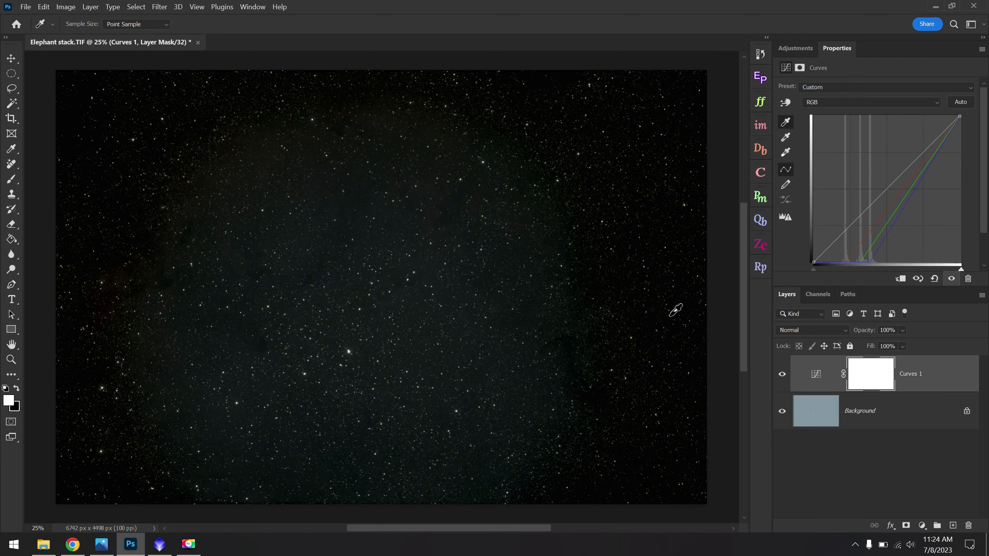
# Inspect the nebula up close, fit the image to the screen, and add a Levels adjustment layer with brightened midtones.
pyautogui.scroll(3, 403, 272)
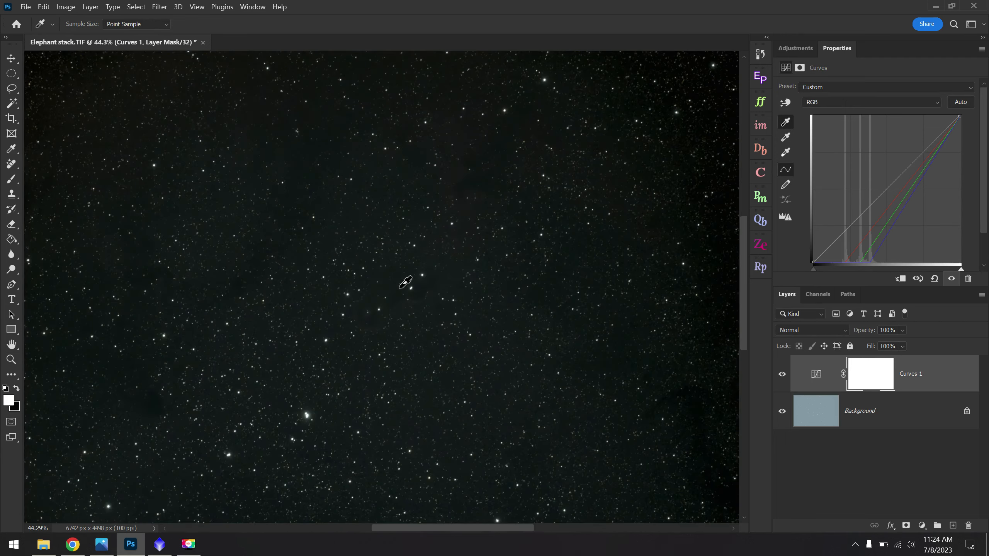
pyautogui.scroll(4, 390, 308)
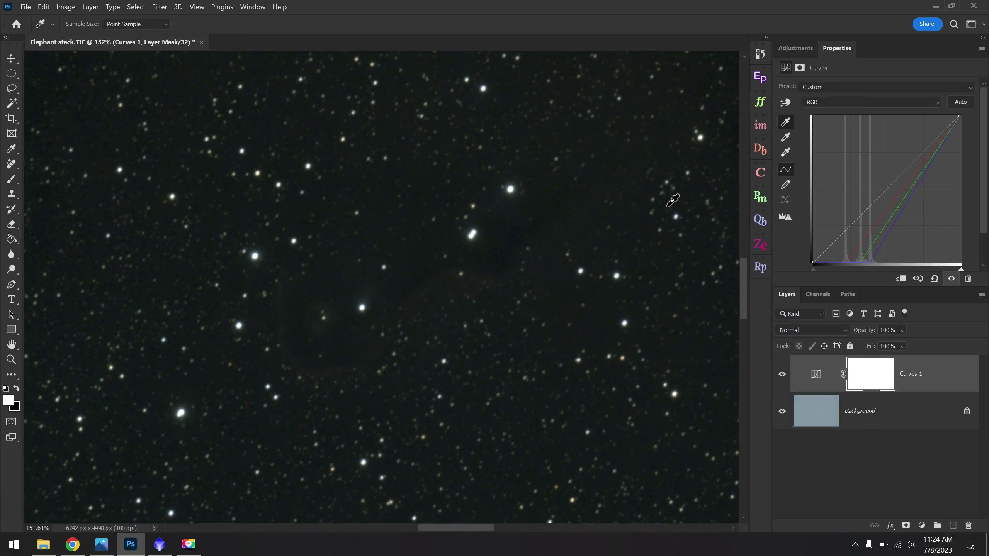
pyautogui.press('z')
pyautogui.click(343, 26)
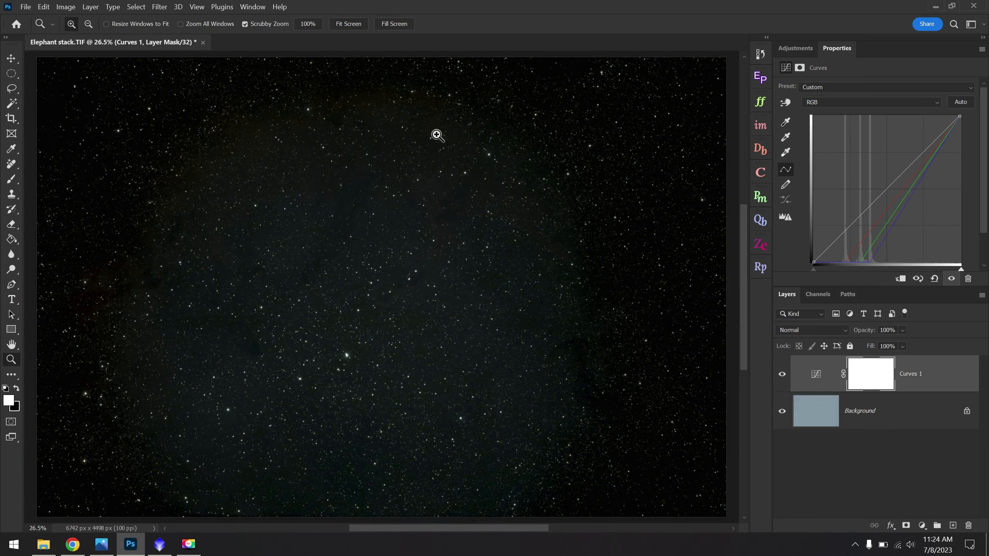
pyautogui.click(801, 52)
pyautogui.click(811, 123)
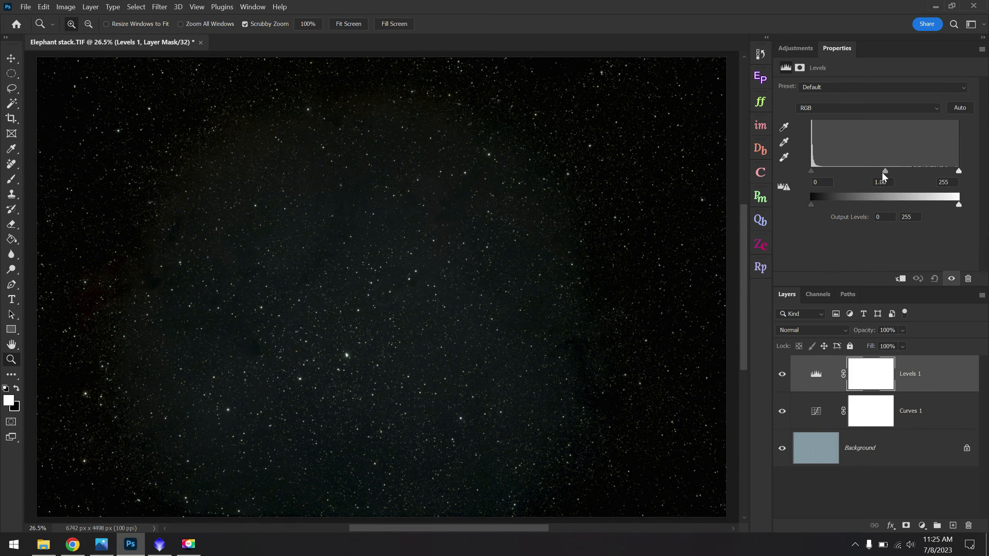
pyautogui.moveTo(884, 173); pyautogui.dragTo(839, 173)
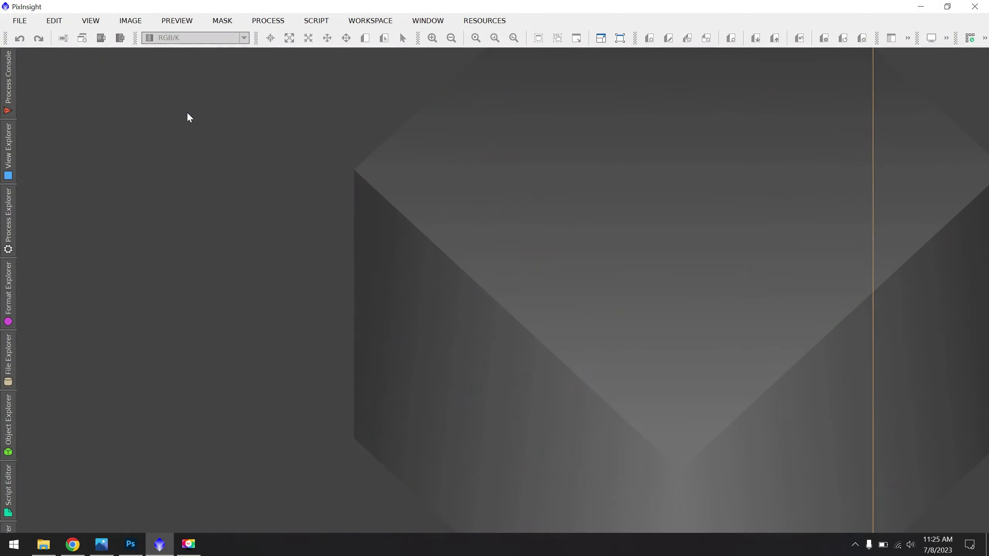
# Switch to PixInsight, open Elephant stack.TIF and apply an automatic screen stretch to it.
pyautogui.click(20, 22)
pyautogui.click(45, 39)
pyautogui.doubleClick(259, 117)
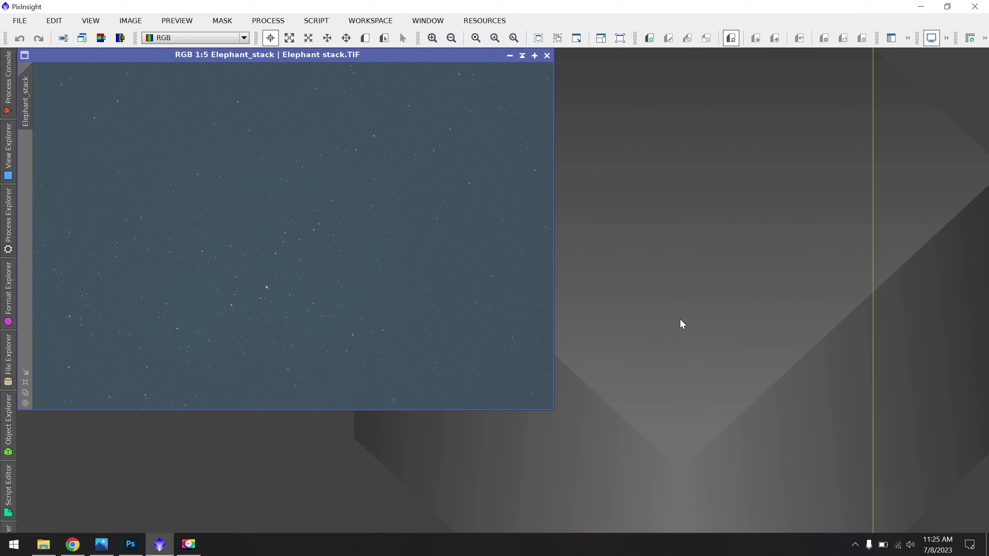
pyautogui.hotkey('ctrl', 'a')
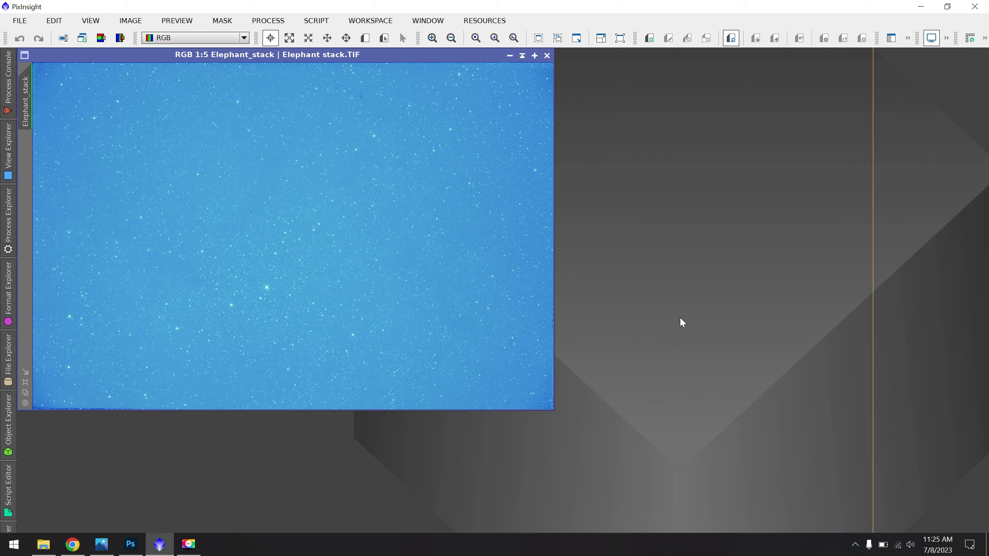
# Open the ScreenTransferFunction process, unlink the RGB channels and auto-stretch the image.
pyautogui.click(4, 201)
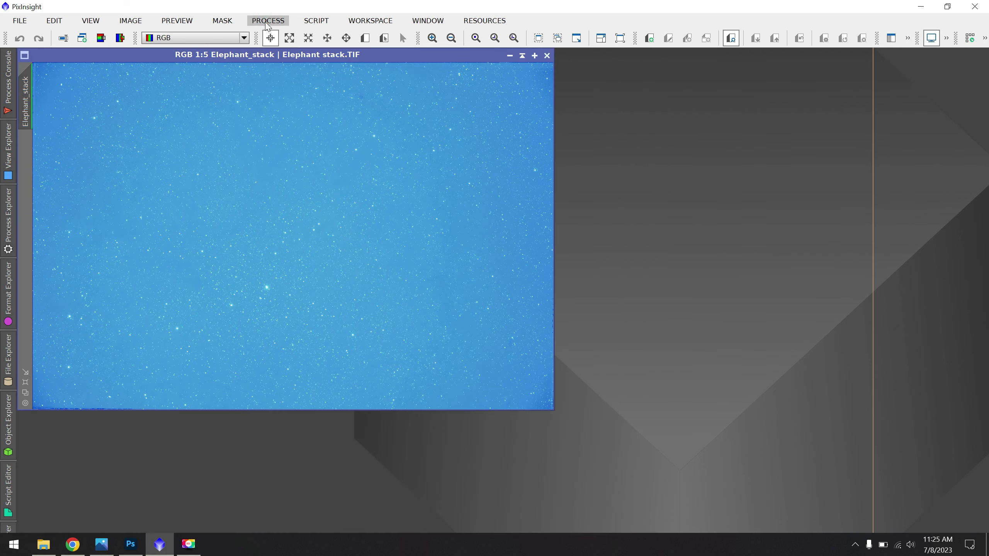
pyautogui.click(266, 25)
pyautogui.moveTo(386, 11)
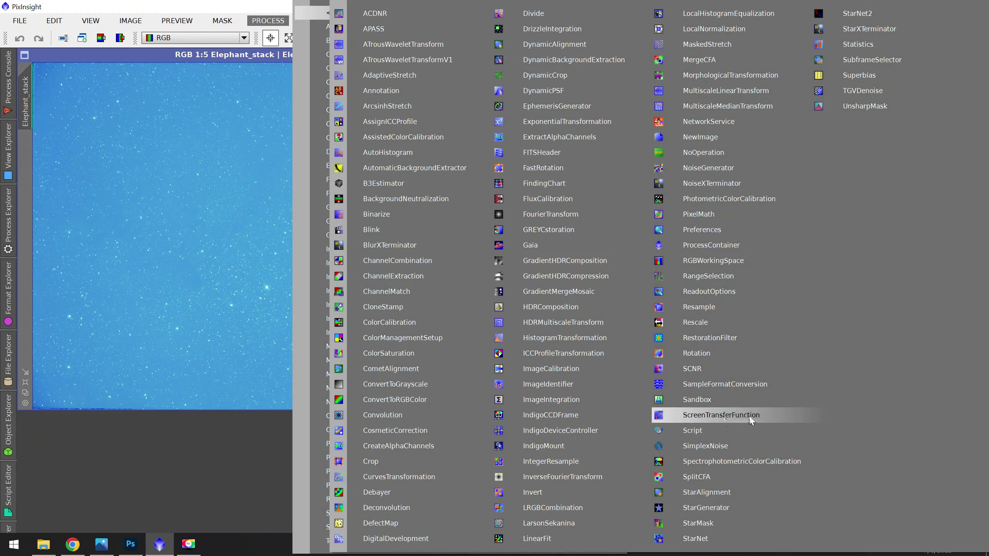
pyautogui.click(772, 417)
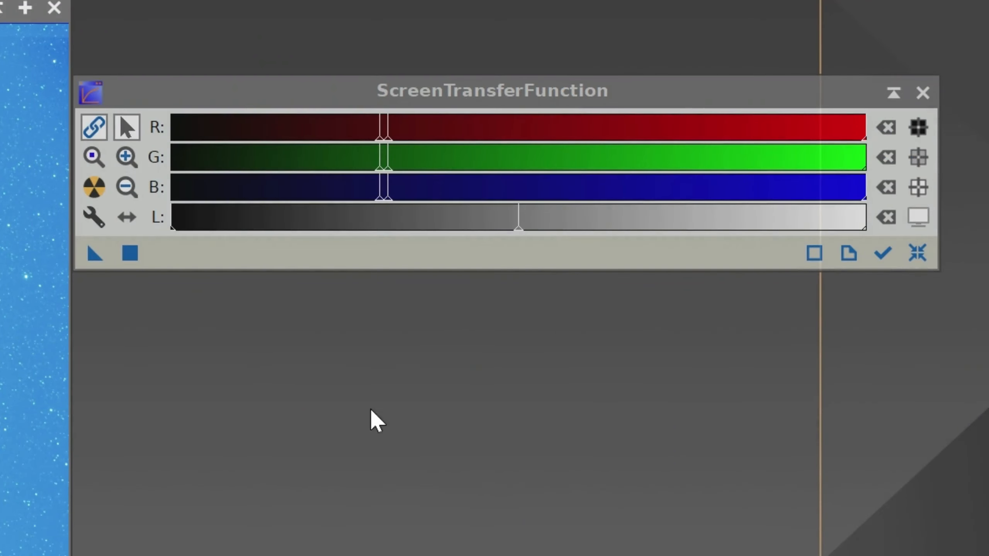
pyautogui.click(96, 128)
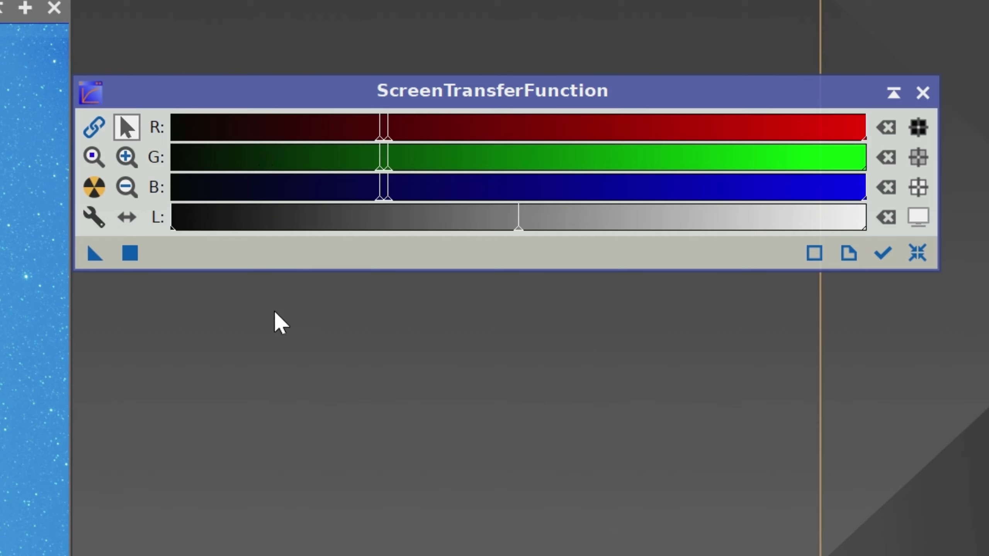
pyautogui.click(94, 188)
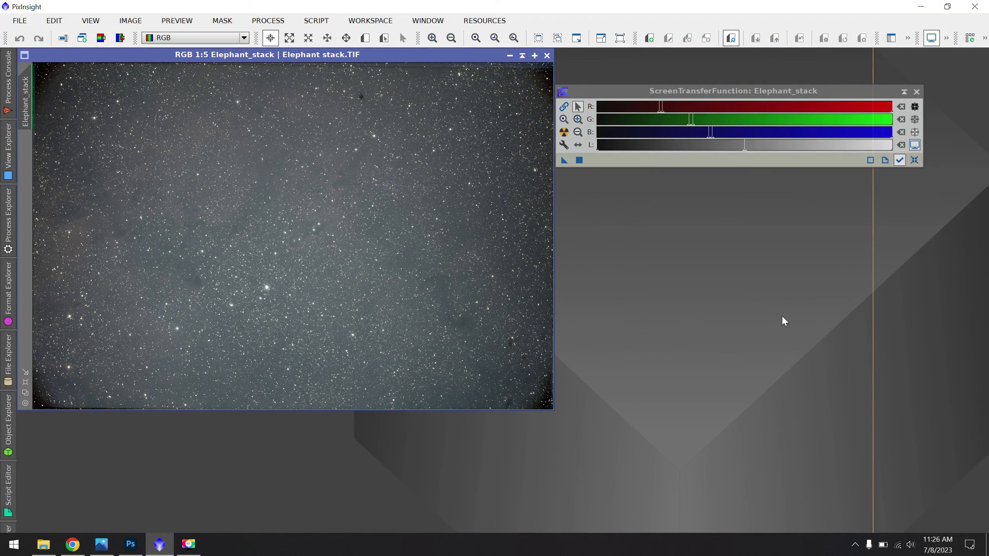
# Check the nebula's detail in the stretched image, then launch the ImageSolver script and move its dialog clear of the image.
pyautogui.scroll(4, 303, 214)
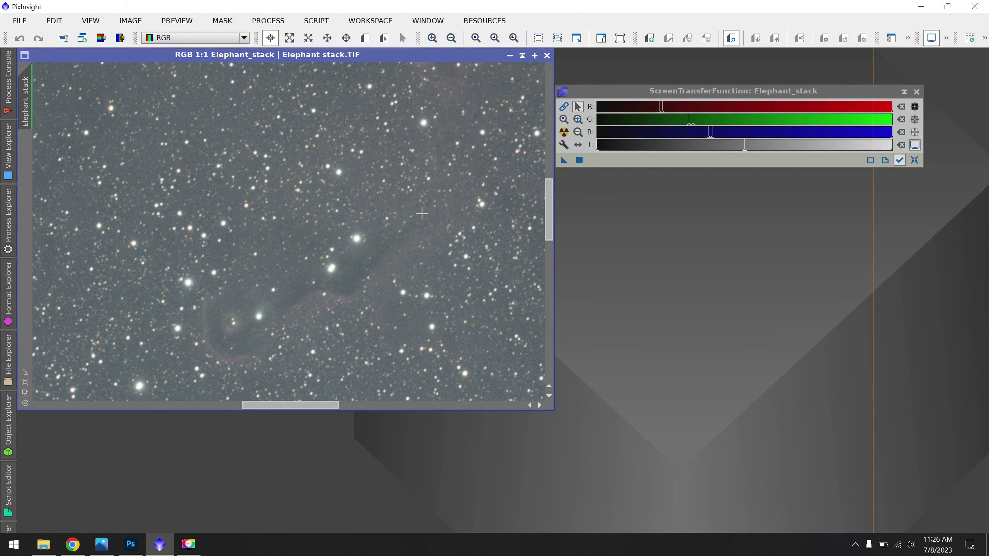
pyautogui.scroll(-4, 393, 227)
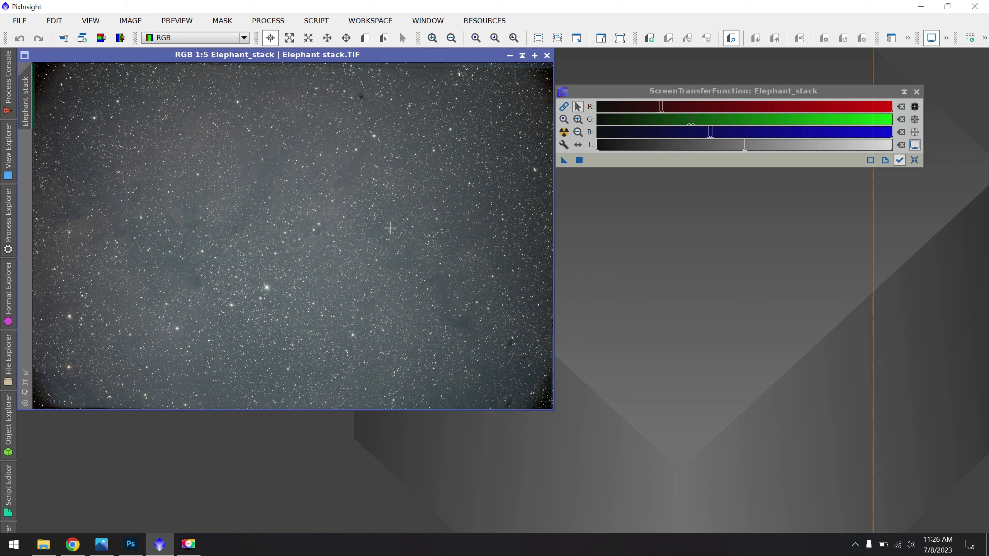
pyautogui.click(319, 20)
pyautogui.moveTo(361, 108)
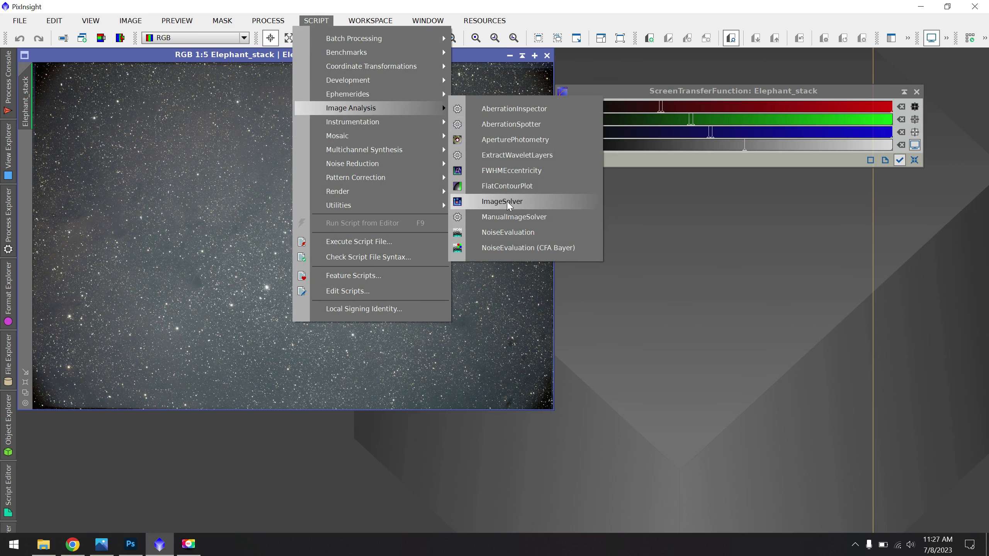
pyautogui.click(533, 203)
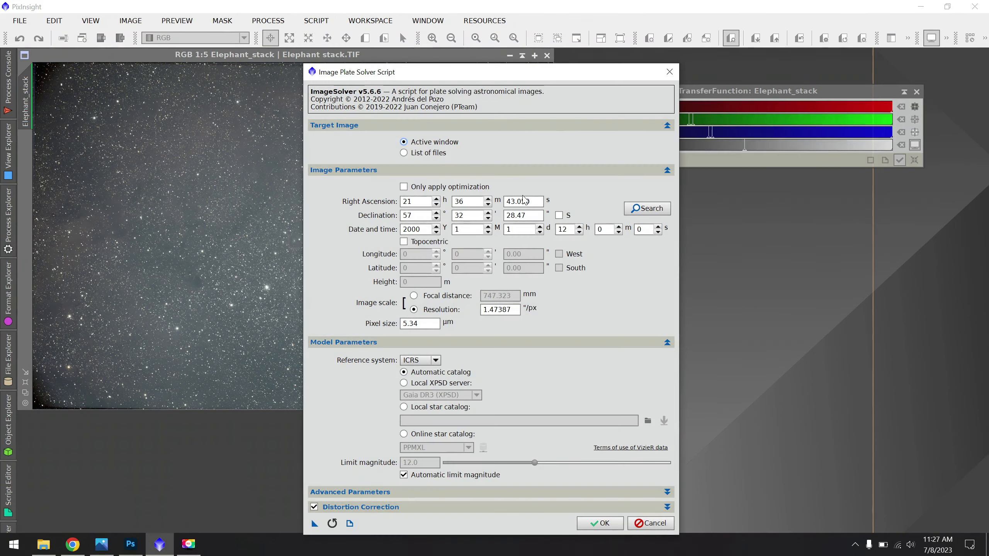
pyautogui.moveTo(468, 76); pyautogui.dragTo(678, 55)
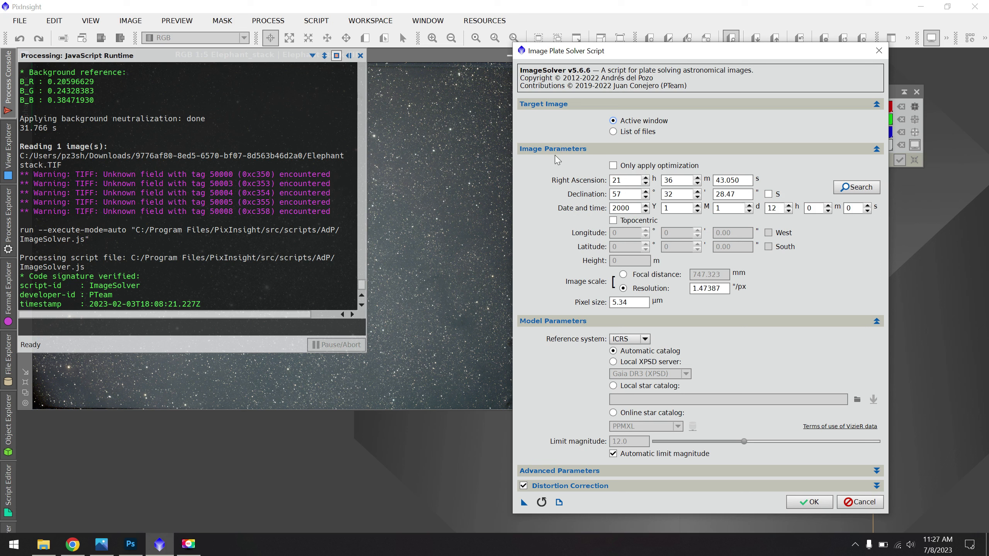
# Set the plate solver's observation date to year 2023, month 6, day 19, and its hour to 0.
pyautogui.doubleClick(623, 180)
pyautogui.doubleClick(628, 193)
pyautogui.doubleClick(623, 208)
pyautogui.write('2023')
pyautogui.press('Tab')
pyautogui.write('6')
pyautogui.press('Tab')
pyautogui.write('19')
pyautogui.press('Tab')
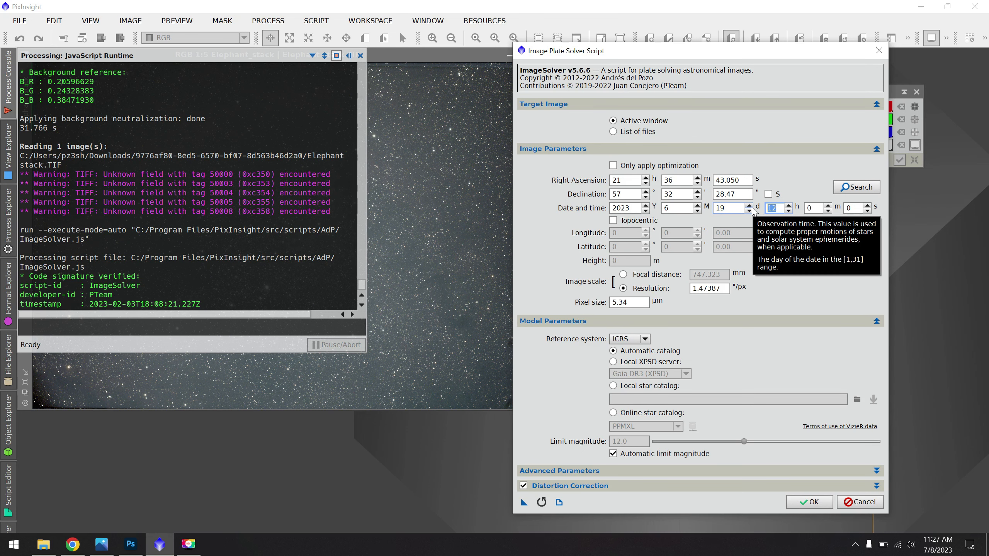
pyautogui.write('0')
# Open the solver's online coordinate search, switch to Chrome and copy the Elephant's Trunk Nebula designation IC 1396.
pyautogui.click(635, 194)
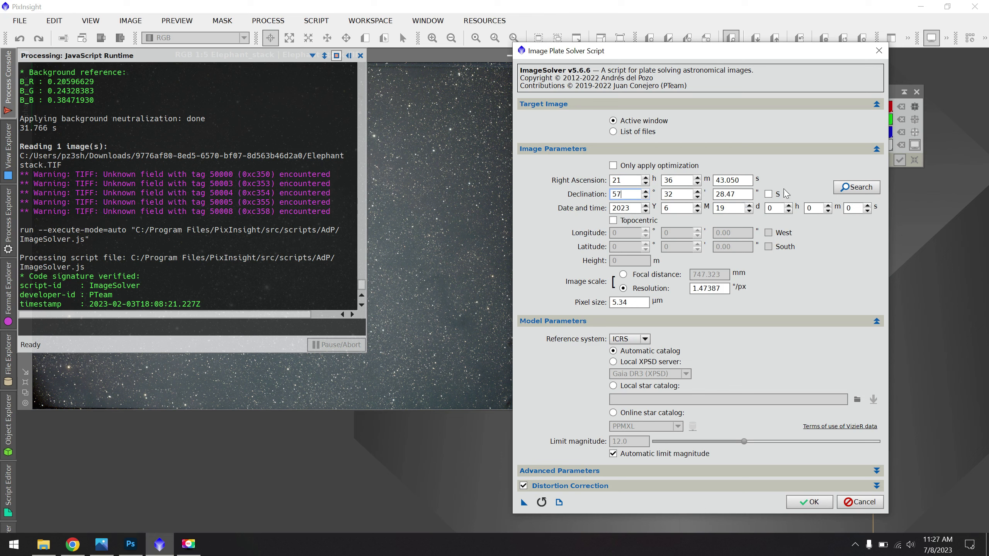
pyautogui.click(855, 187)
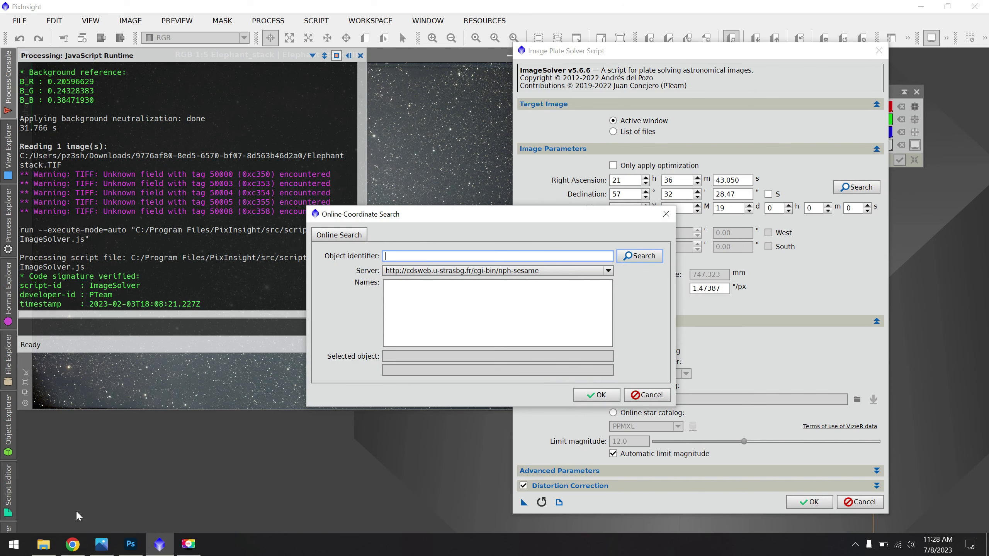
pyautogui.click(72, 544)
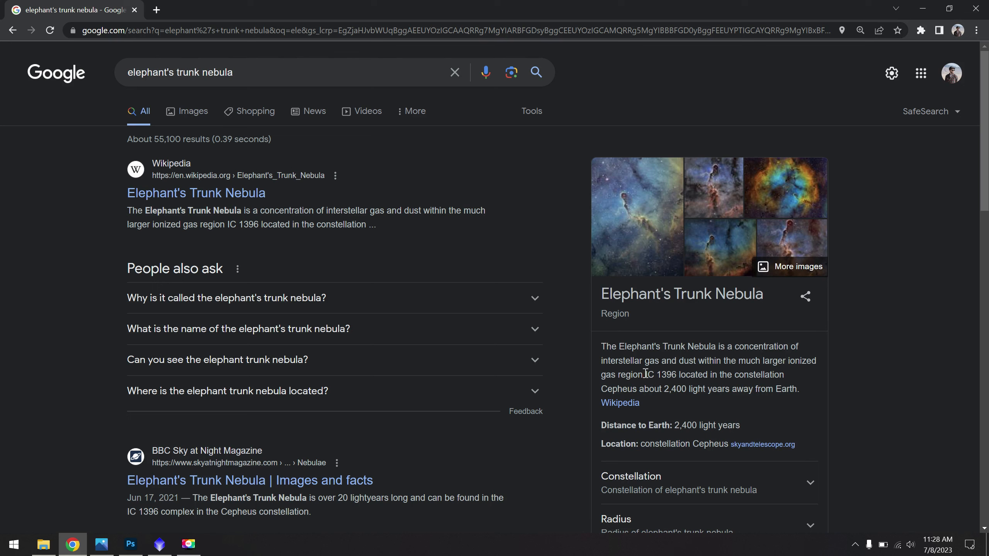
pyautogui.moveTo(645, 373); pyautogui.dragTo(675, 372)
pyautogui.hotkey('ctrl', 'c')
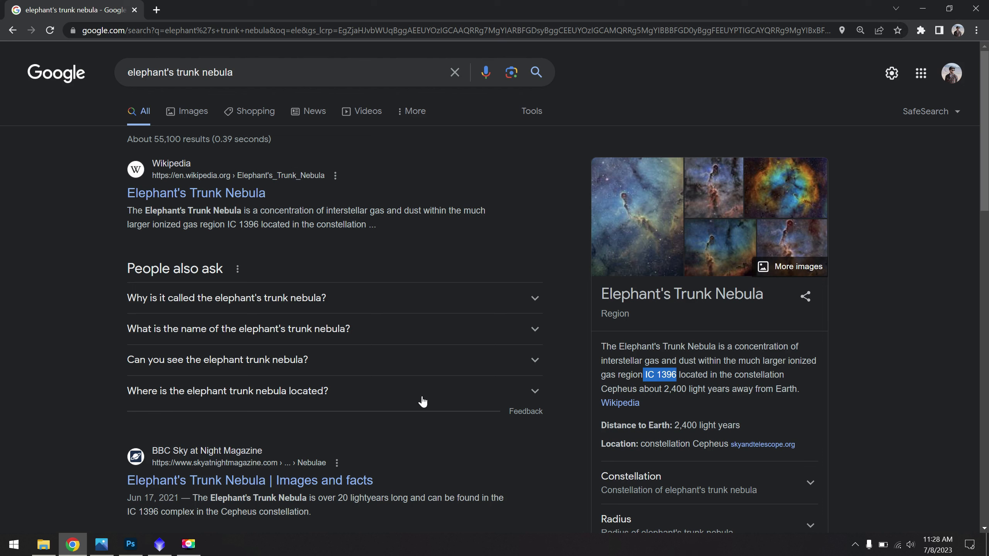
# Back in PixInsight, search the online coordinates for IC 1396 and apply the first match to the solver.
pyautogui.click(160, 544)
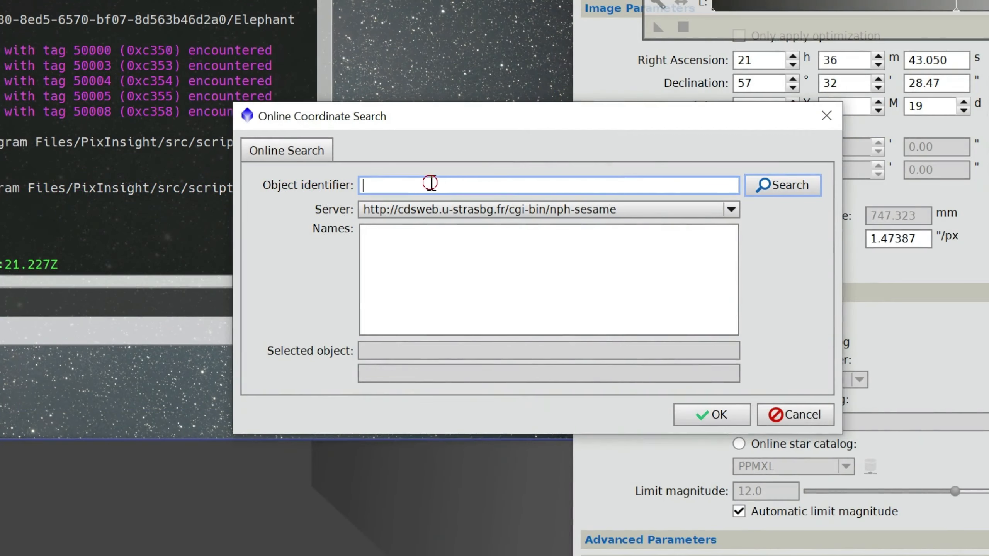
pyautogui.hotkey('ctrl', 'v')
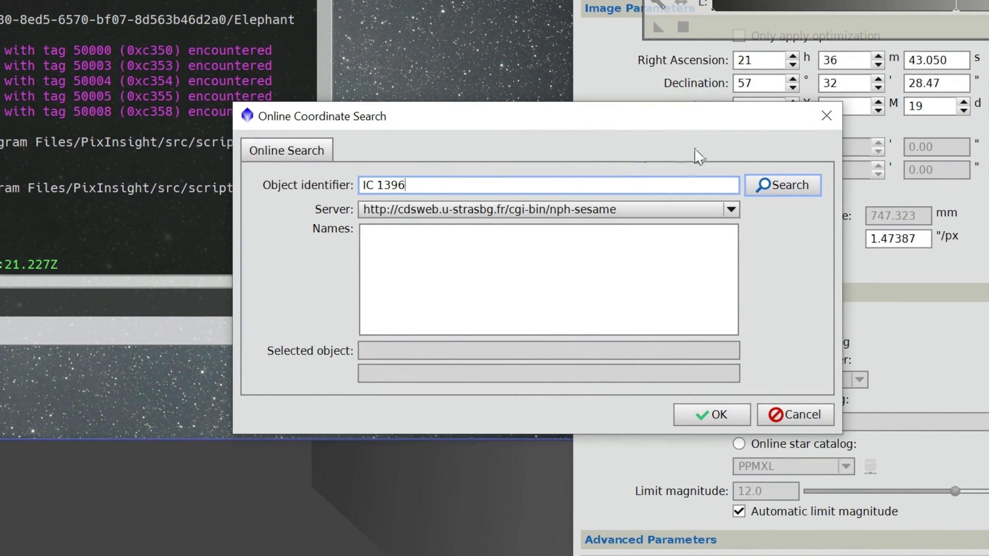
pyautogui.click(774, 185)
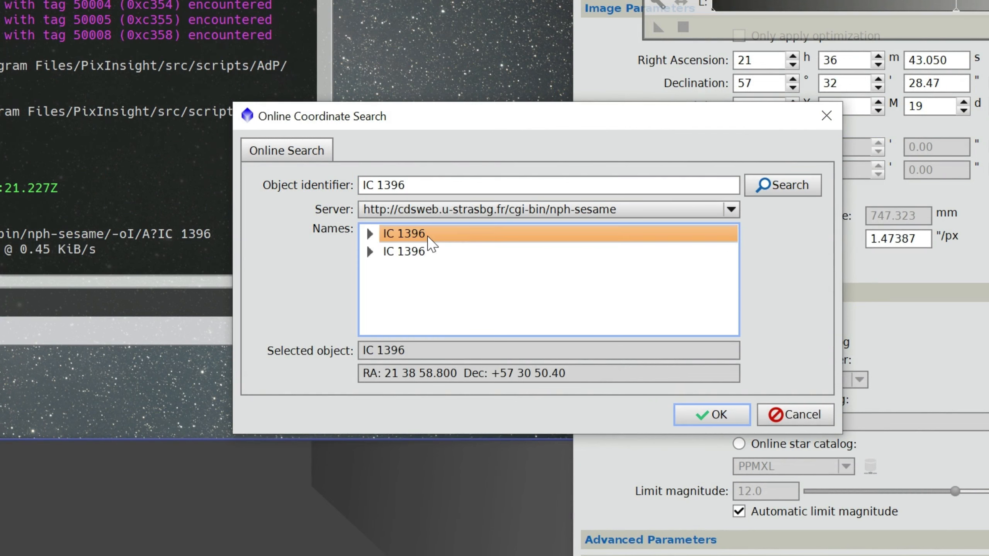
pyautogui.click(428, 251)
pyautogui.click(438, 233)
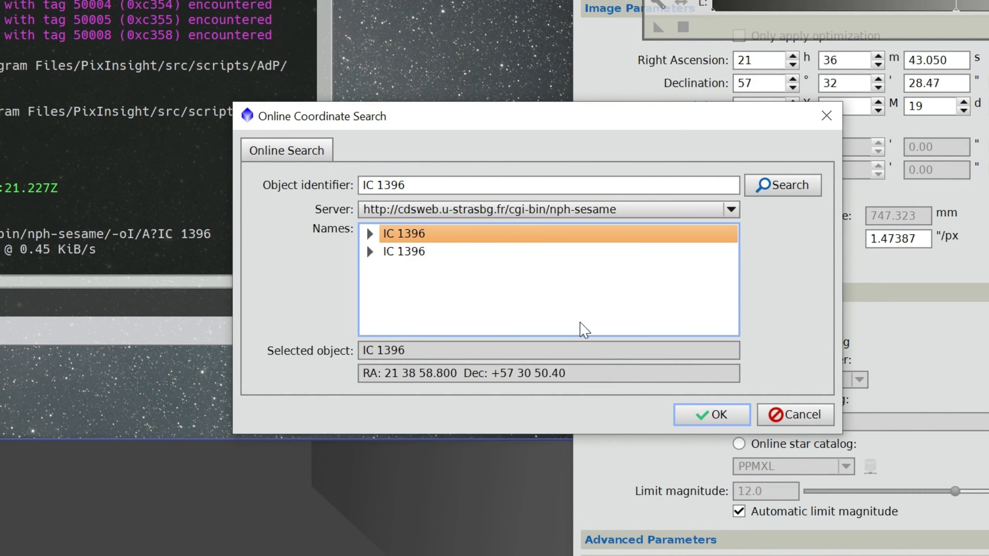
pyautogui.click(706, 419)
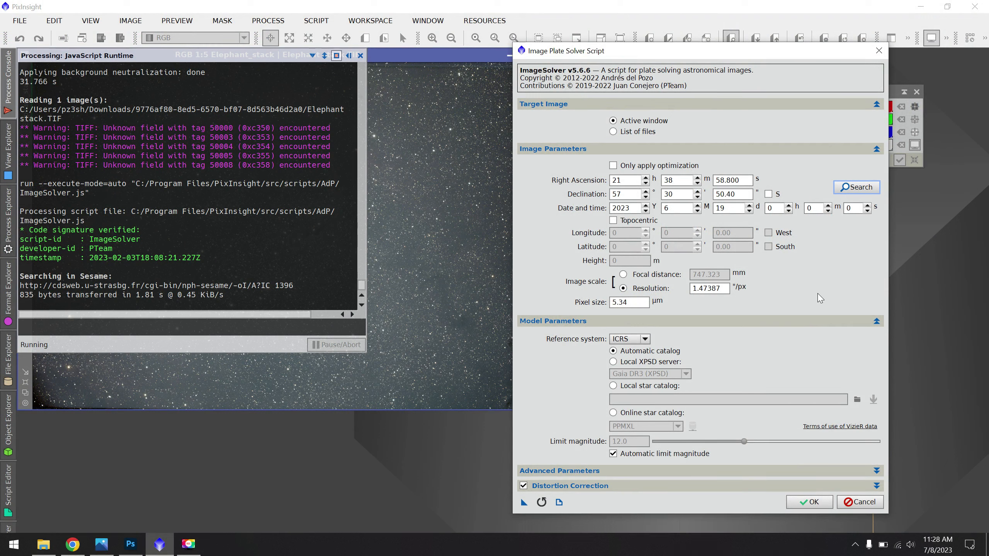
# Base the image scale on focal distance, and look up the Askar 107PHQ telescope's focal length on its Agena Astro product page in Chrome.
pyautogui.doubleClick(623, 302)
pyautogui.click(624, 274)
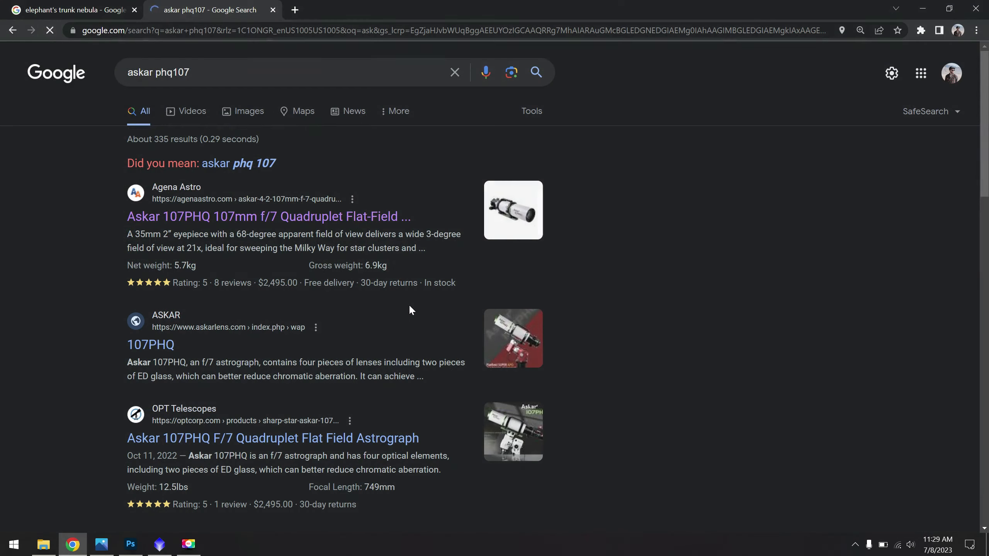
pyautogui.click(174, 219)
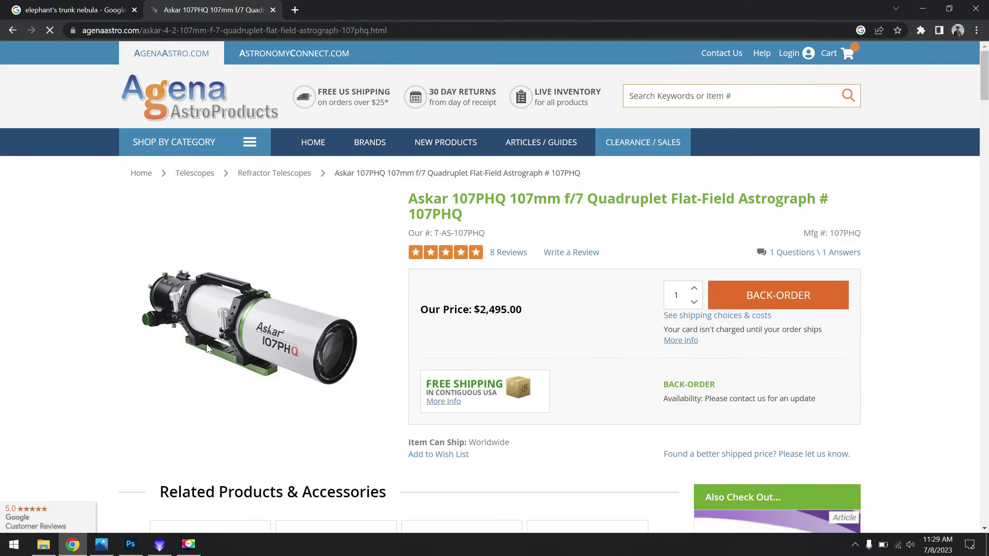
pyautogui.scroll(-9, 195, 308)
pyautogui.scroll(-20, 191, 313)
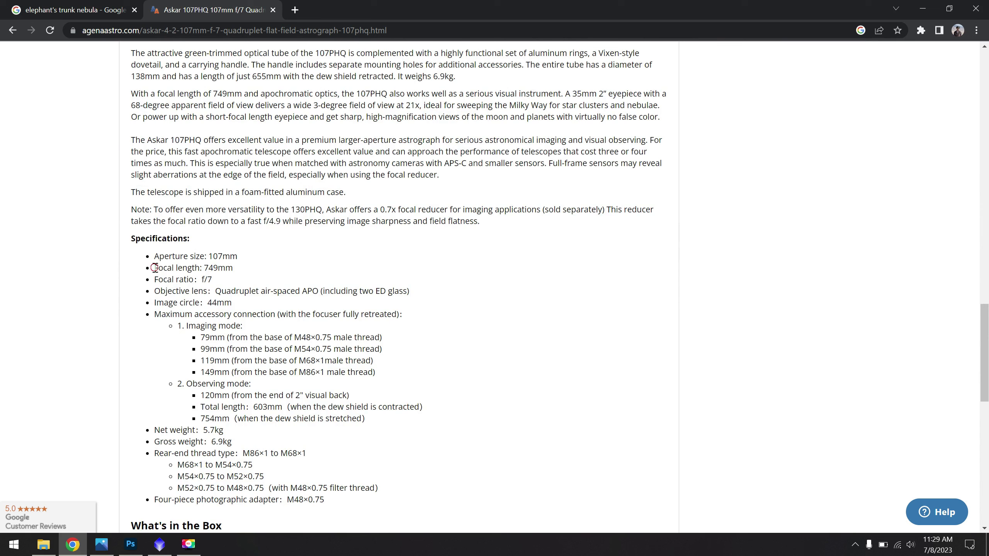
pyautogui.moveTo(155, 268); pyautogui.dragTo(252, 270)
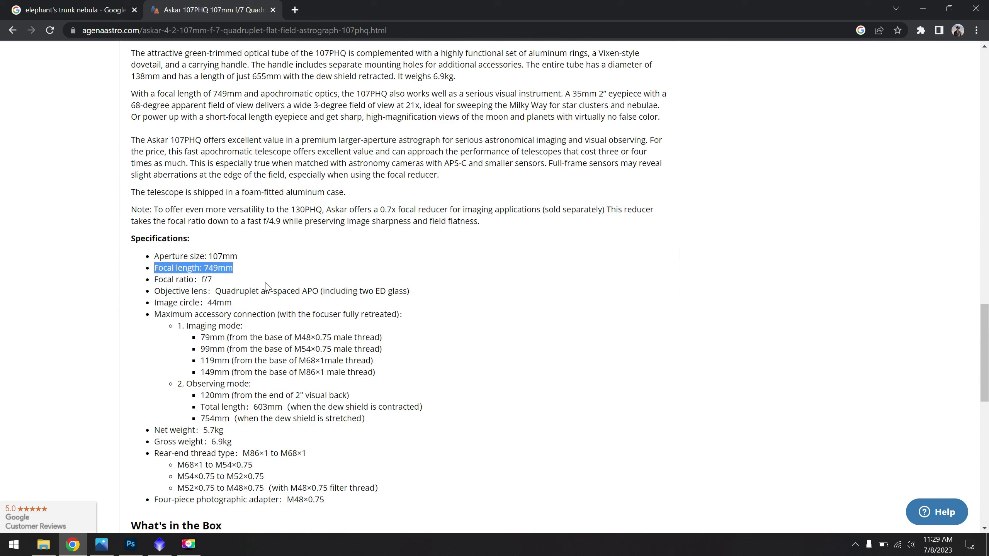
pyautogui.click(159, 544)
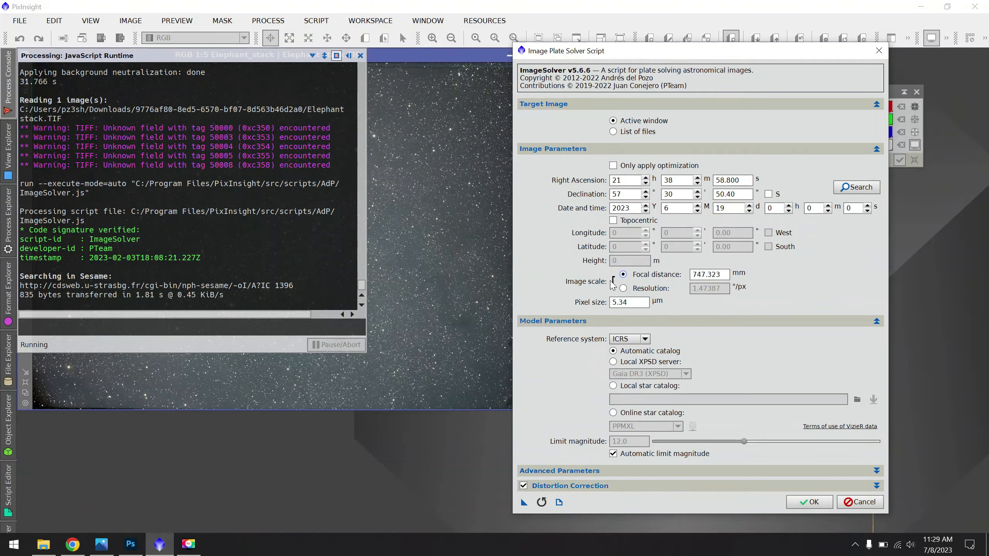
# Set the plate solver's focal distance to 749 mm and switch to Chrome.
pyautogui.tripleClick(715, 274)
pyautogui.write('749')
pyautogui.click(75, 549)
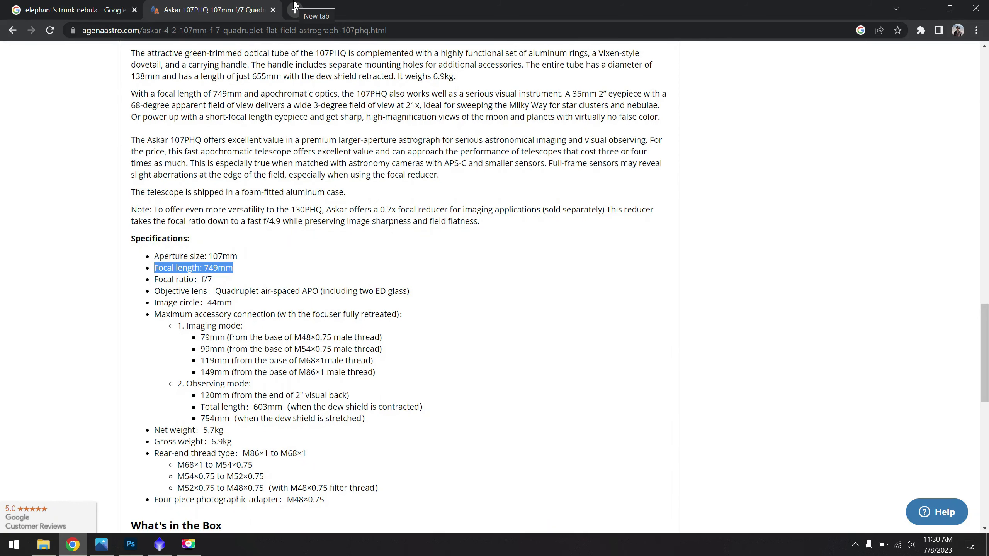
# Search Google in a new tab for "canon eos r digicamdb" and open the Digital Camera Database page for the Canon EOS R.
pyautogui.click(294, 8)
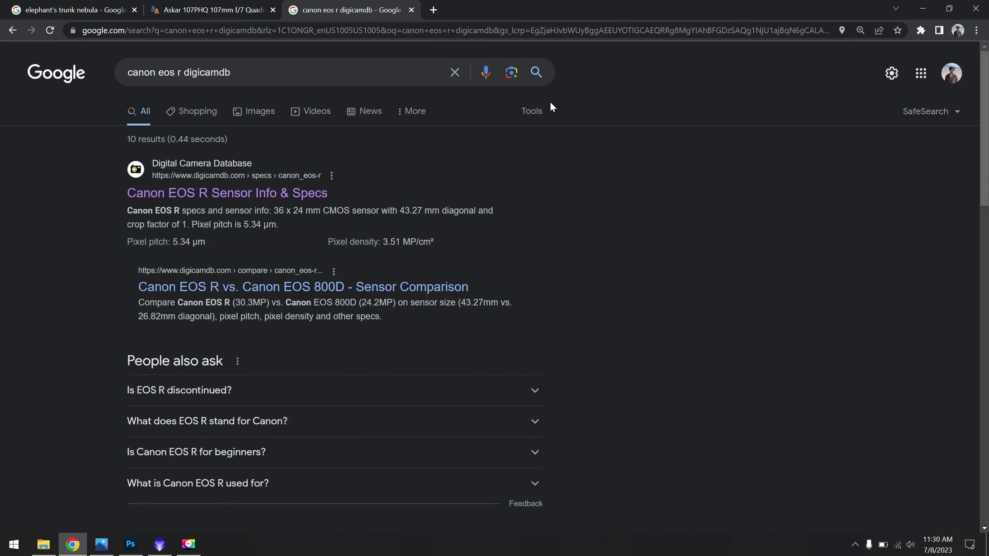
pyautogui.moveTo(140, 75); pyautogui.dragTo(210, 73)
pyautogui.click(197, 73)
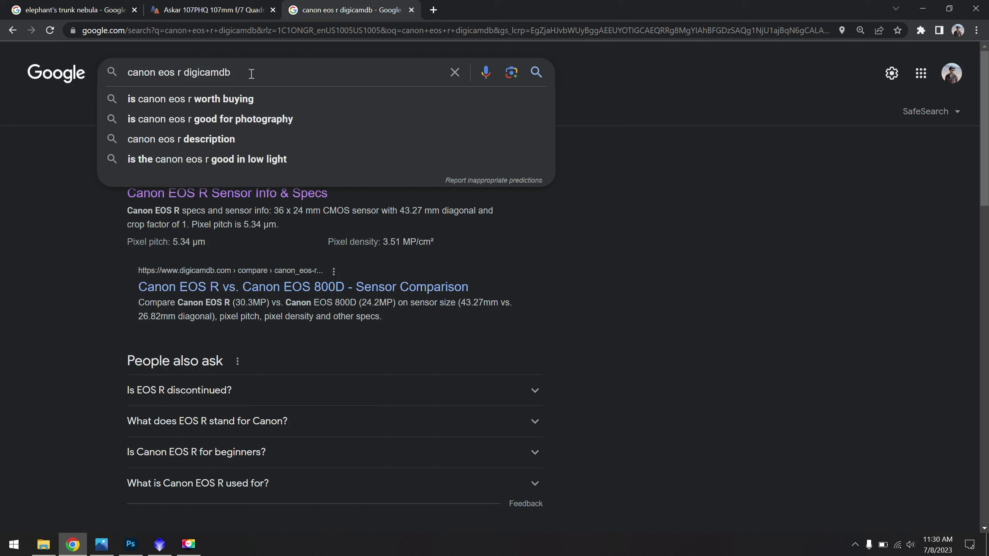
pyautogui.click(640, 315)
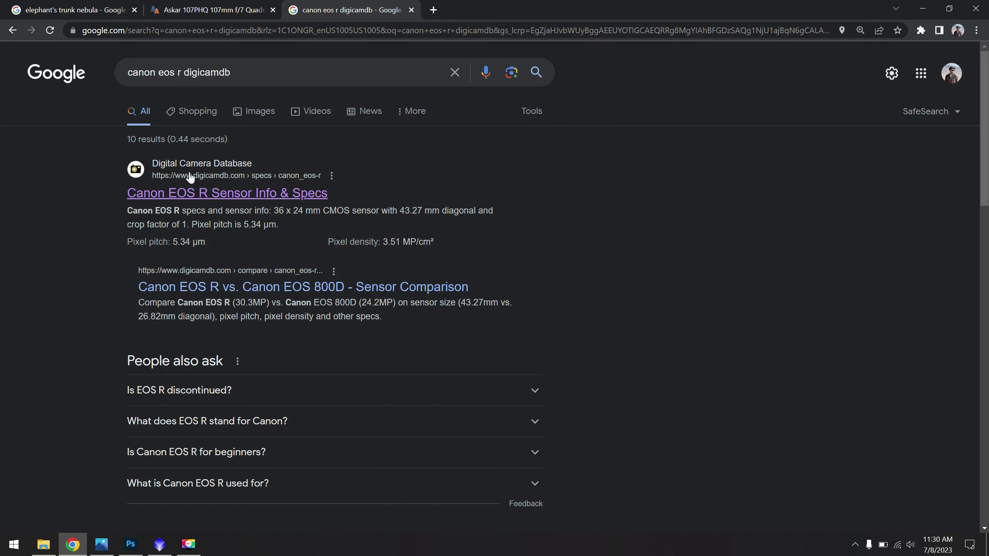
pyautogui.click(266, 201)
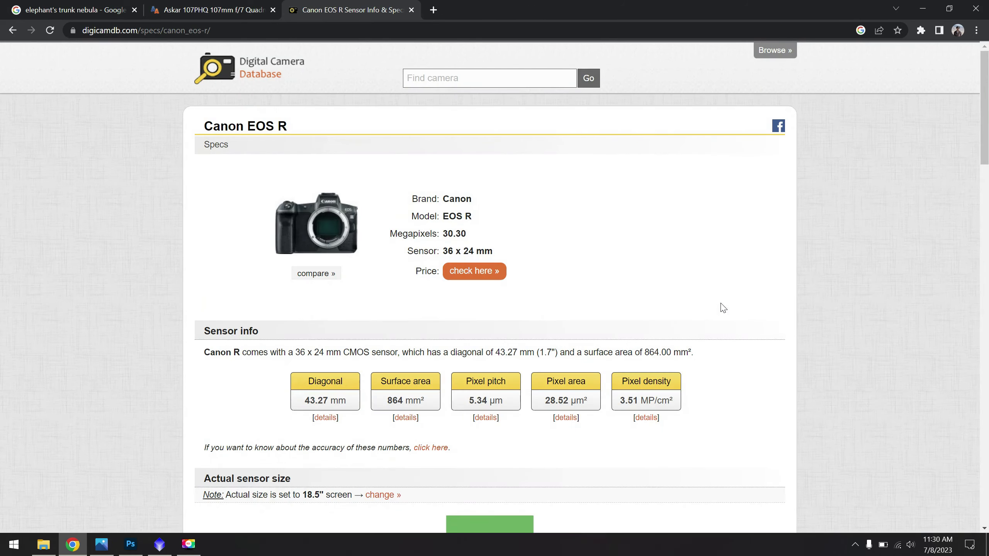
# Check the camera model and look up its pixel pitch in the sensor info.
pyautogui.moveTo(473, 216); pyautogui.dragTo(444, 216)
pyautogui.scroll(-1, 600, 256)
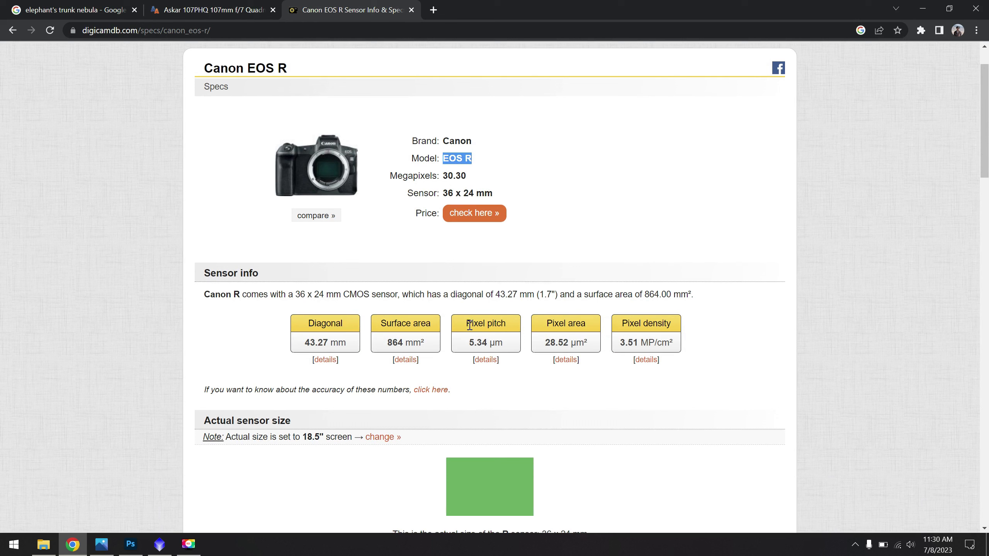
pyautogui.moveTo(465, 323); pyautogui.dragTo(522, 330)
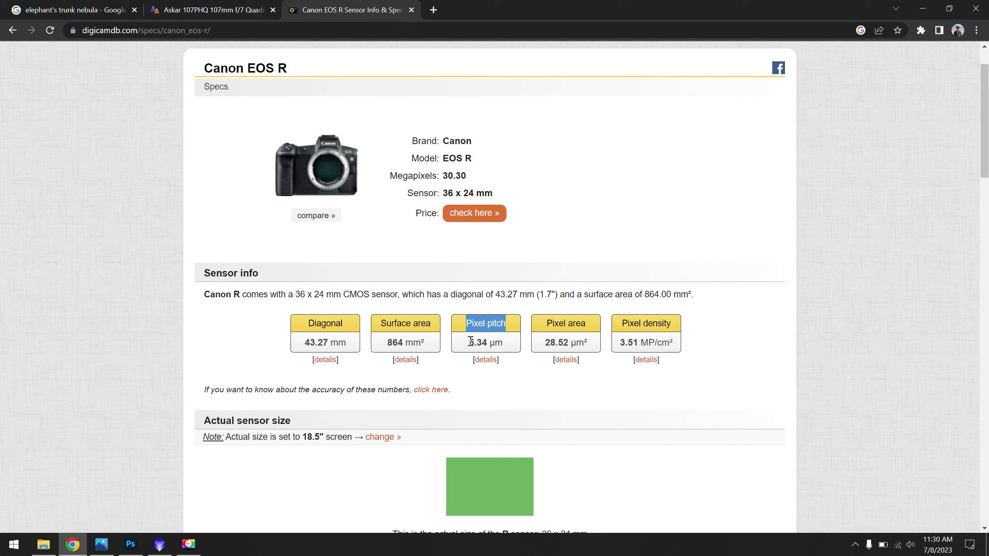
pyautogui.moveTo(470, 341); pyautogui.dragTo(489, 342)
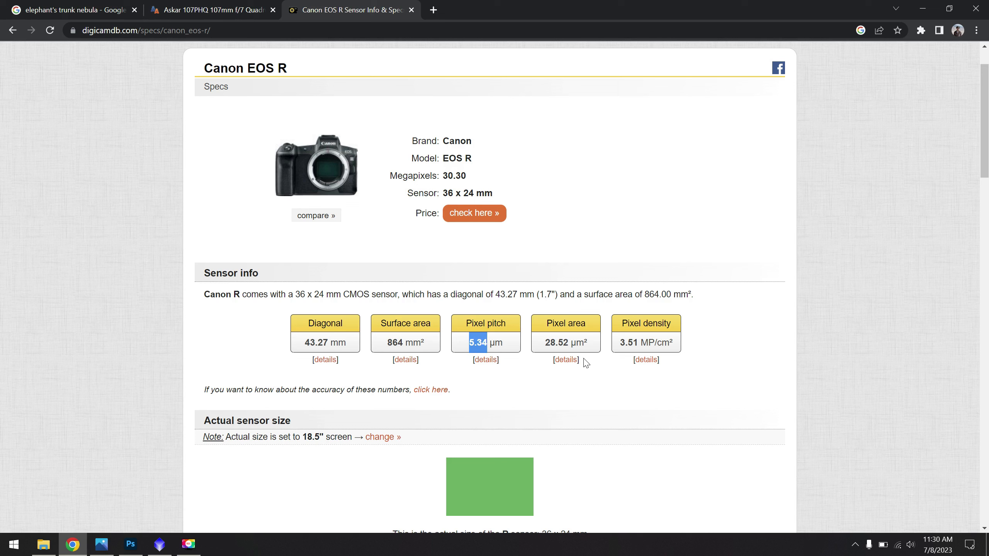
pyautogui.click(473, 339)
# Back in PixInsight, run the plate solver with a 5.34 µm pixel size and review its outcome in the console.
pyautogui.click(160, 543)
pyautogui.click(635, 302)
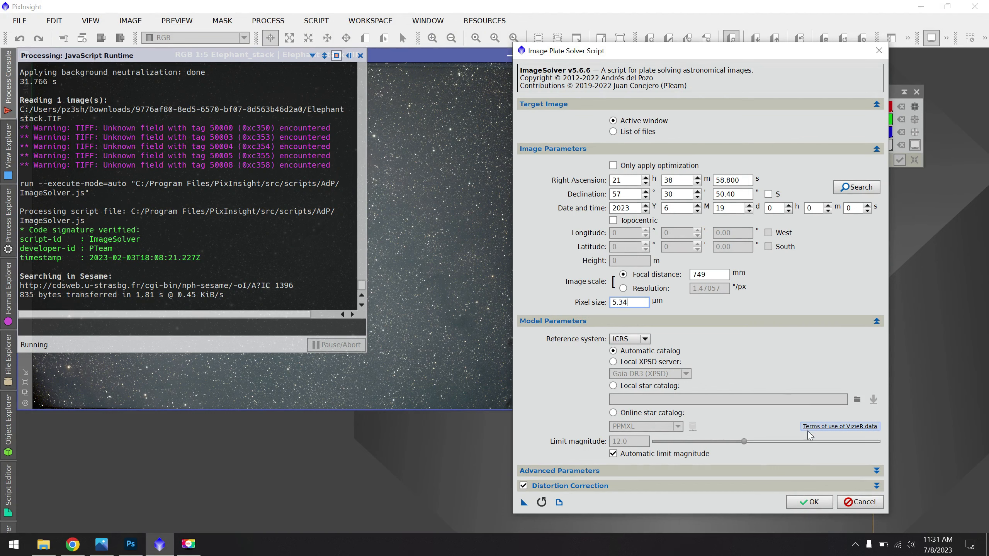
pyautogui.click(805, 511)
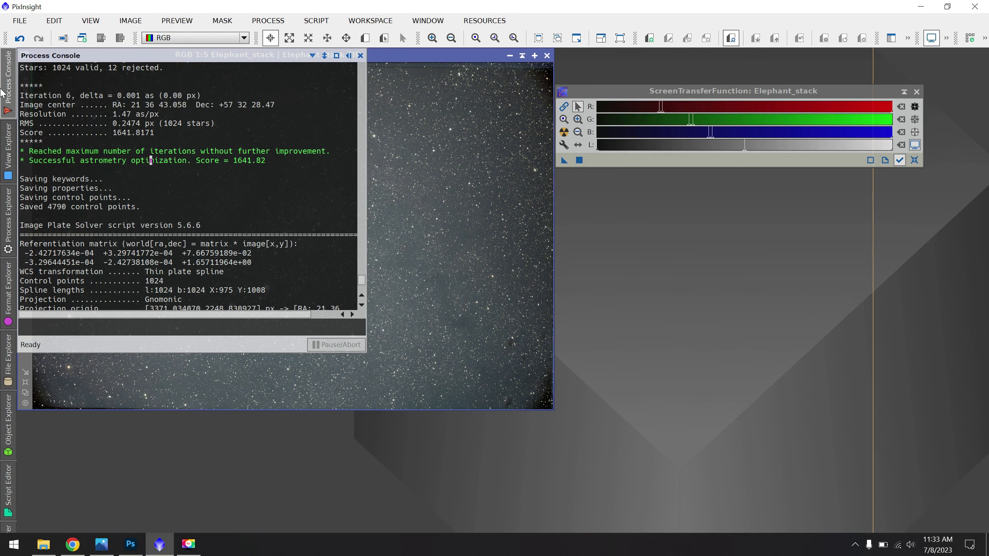
pyautogui.moveTo(57, 151); pyautogui.dragTo(225, 150)
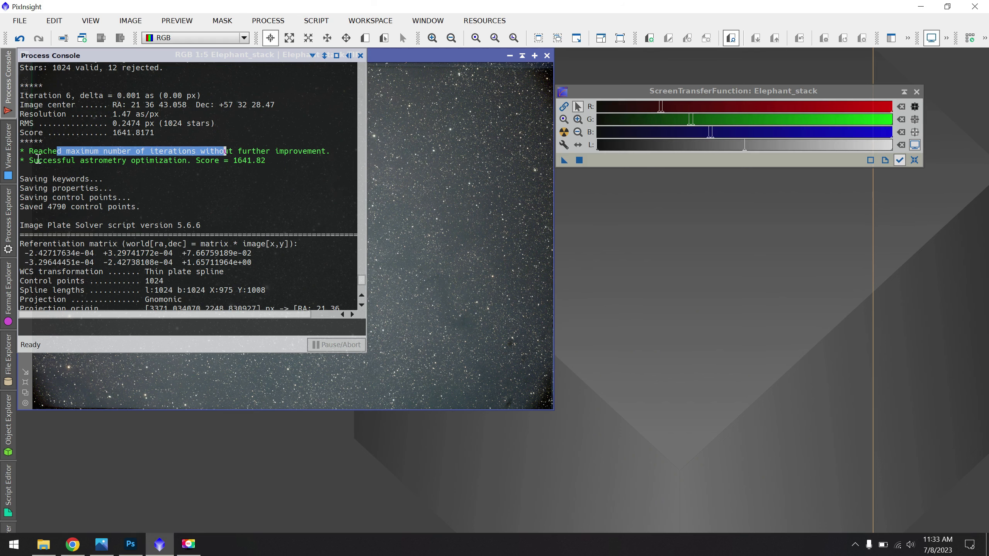
pyautogui.moveTo(38, 160); pyautogui.dragTo(106, 160)
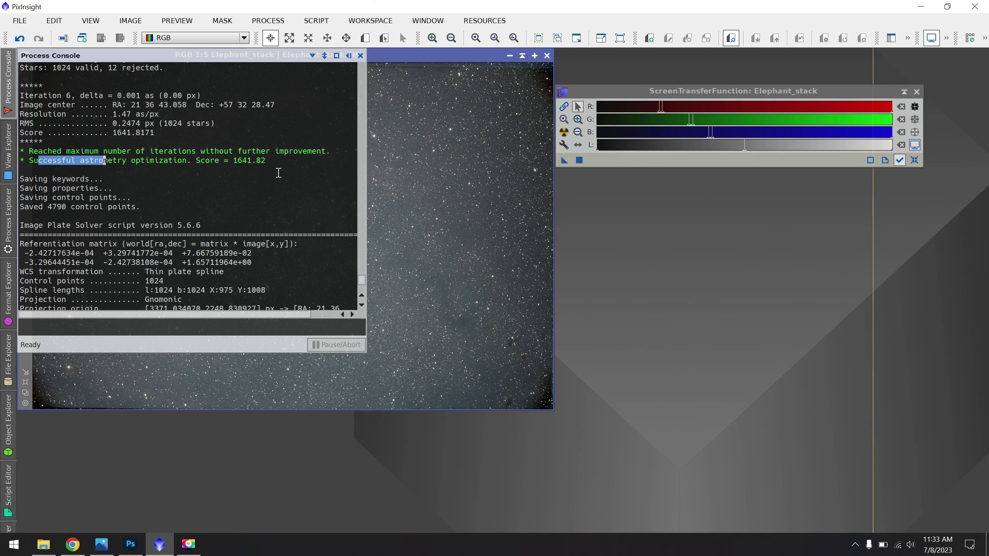
# Open the SpectrophotometricColorCalibration process from the recently used processes and reposition its window.
pyautogui.click(8, 211)
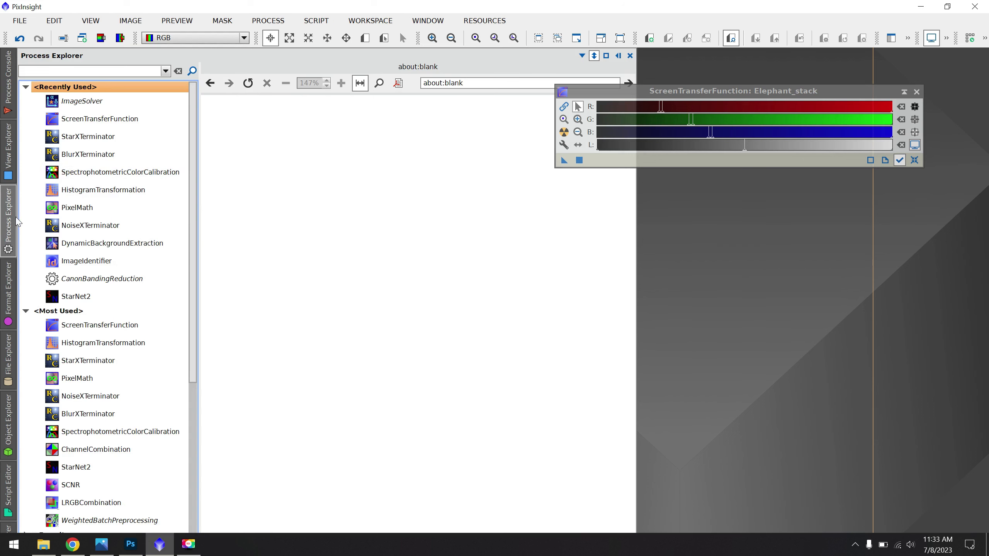
pyautogui.click(129, 175)
pyautogui.doubleClick(129, 175)
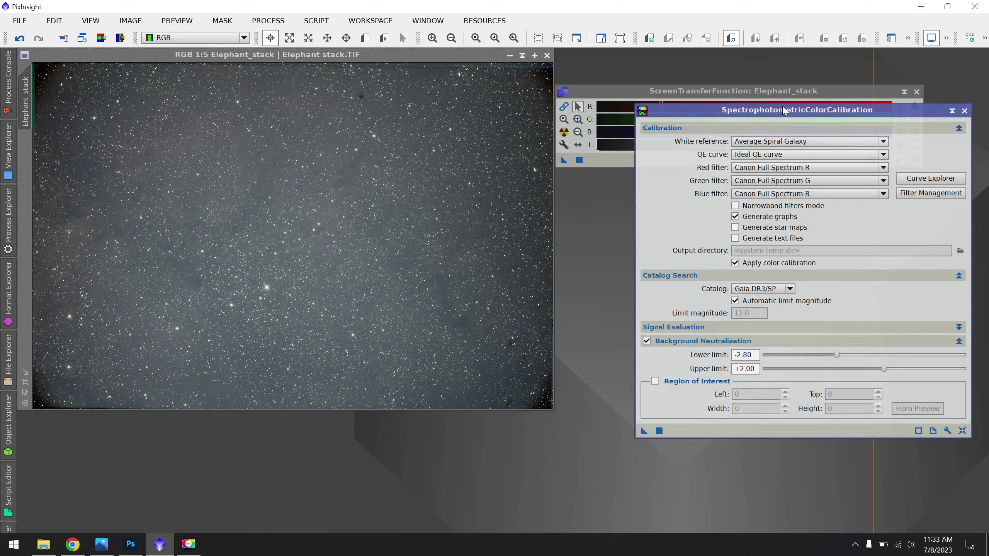
pyautogui.moveTo(694, 100); pyautogui.dragTo(598, 106)
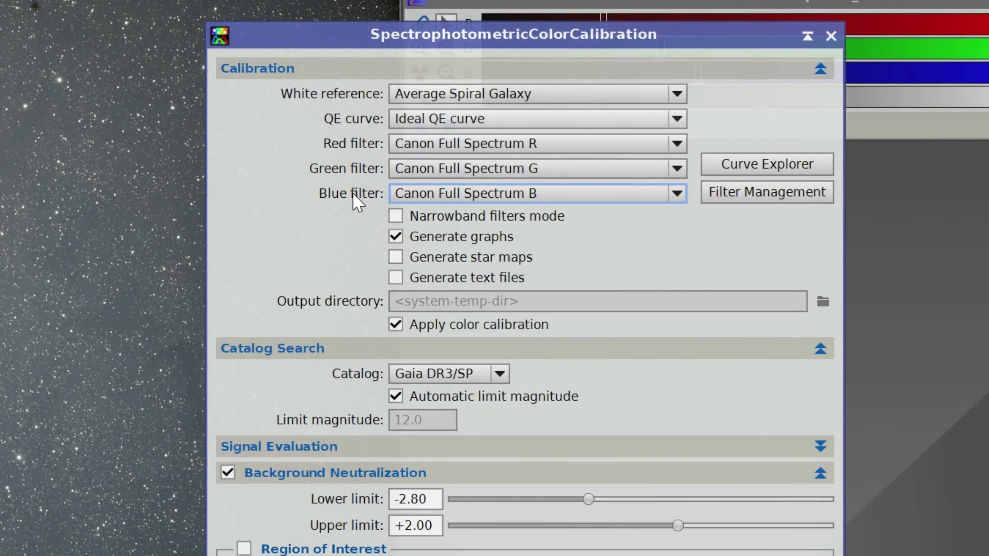
# Browse the camera entries for the color calibration's red filter and select Canon Full Spectrum R.
pyautogui.click(478, 147)
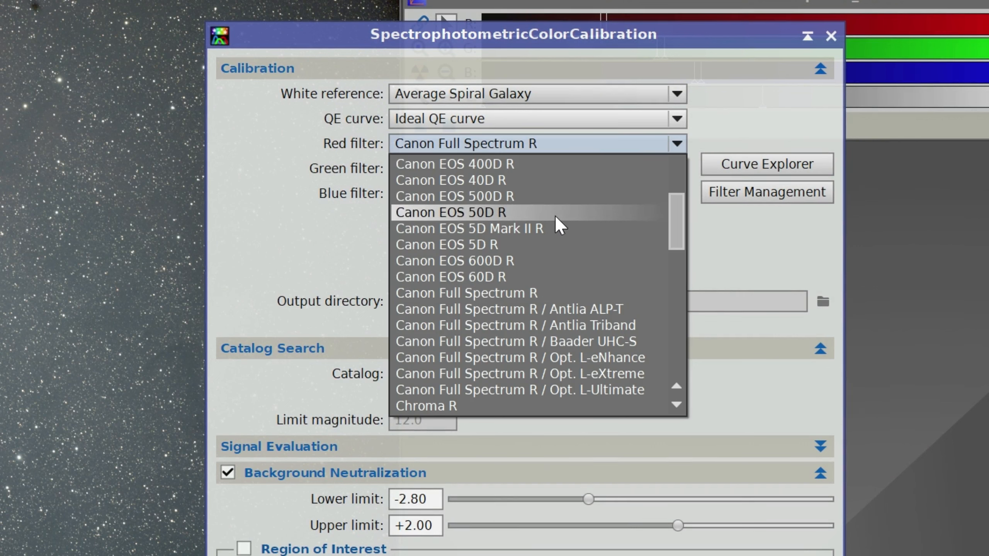
pyautogui.scroll(2, 556, 218)
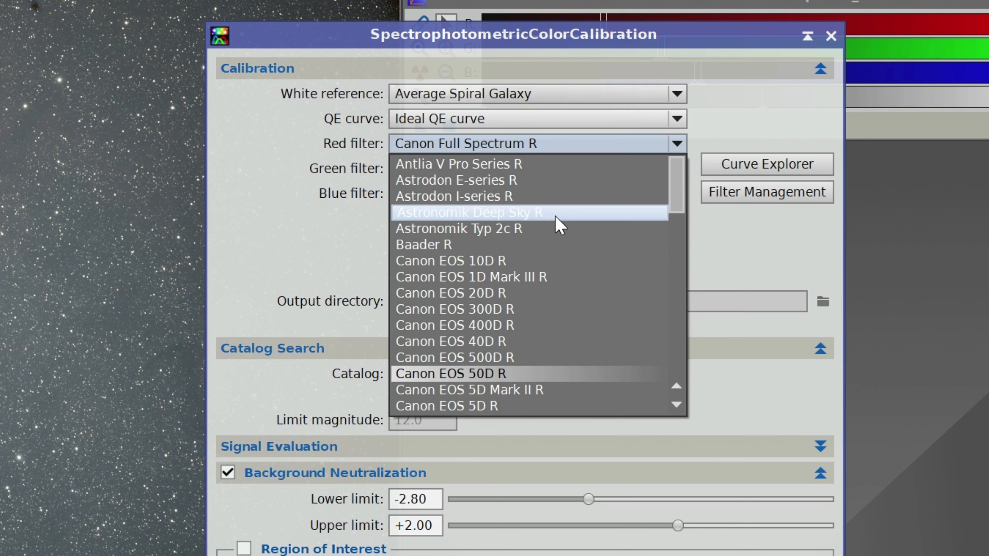
pyautogui.scroll(-2, 555, 216)
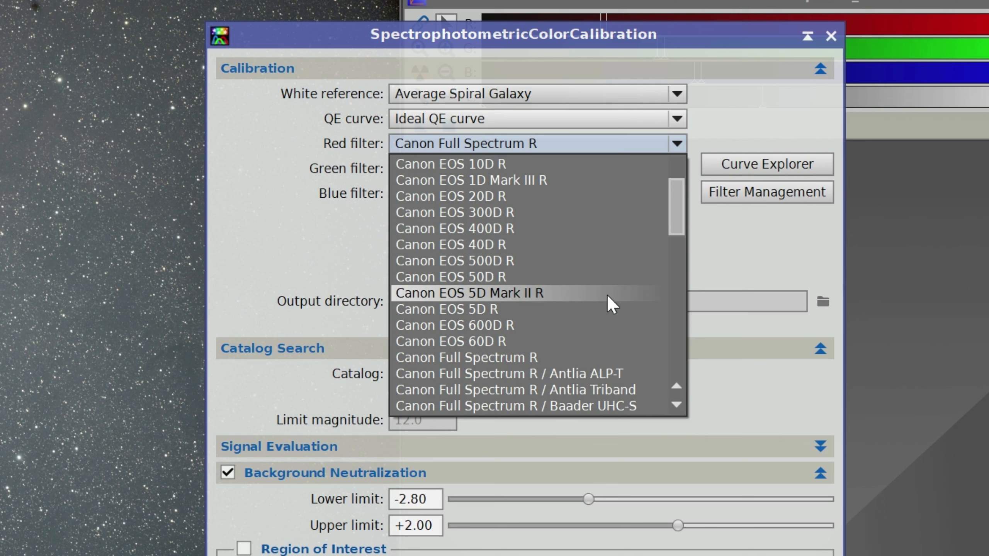
pyautogui.scroll(2, 607, 294)
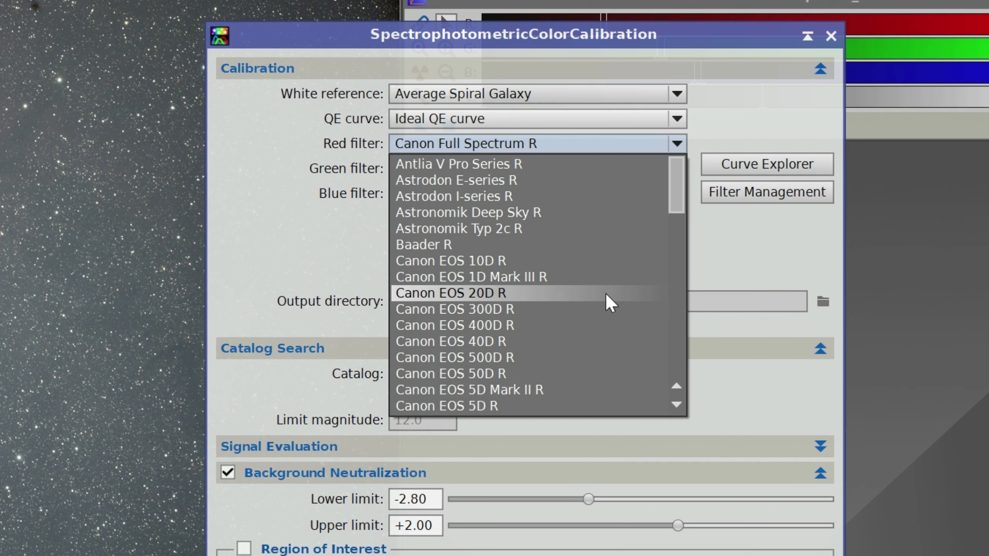
pyautogui.scroll(-2, 605, 292)
pyautogui.scroll(-3, 605, 293)
pyautogui.scroll(1, 605, 292)
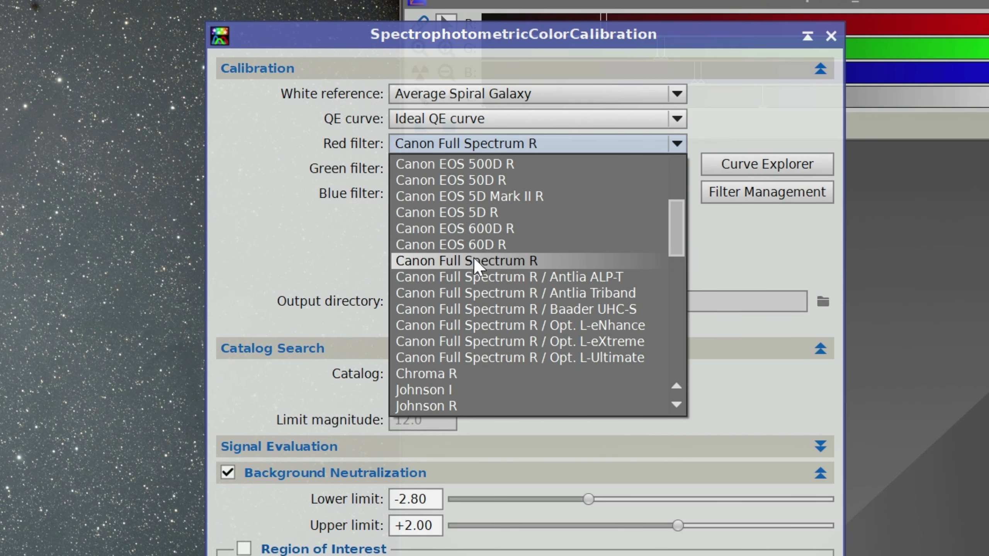
pyautogui.click(514, 261)
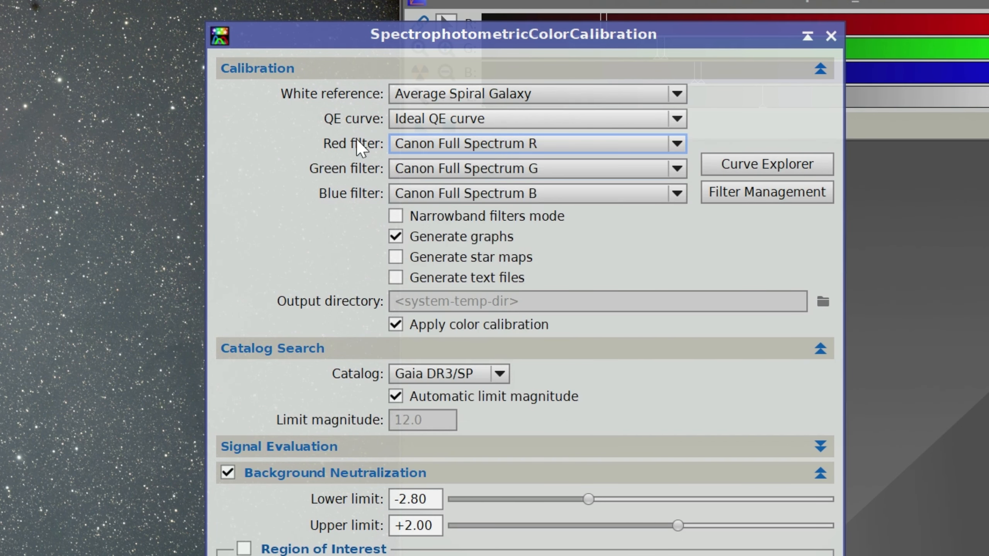
# Choose Canon Full Spectrum G as the green filter and Canon Full Spectrum B as the blue filter.
pyautogui.click(499, 173)
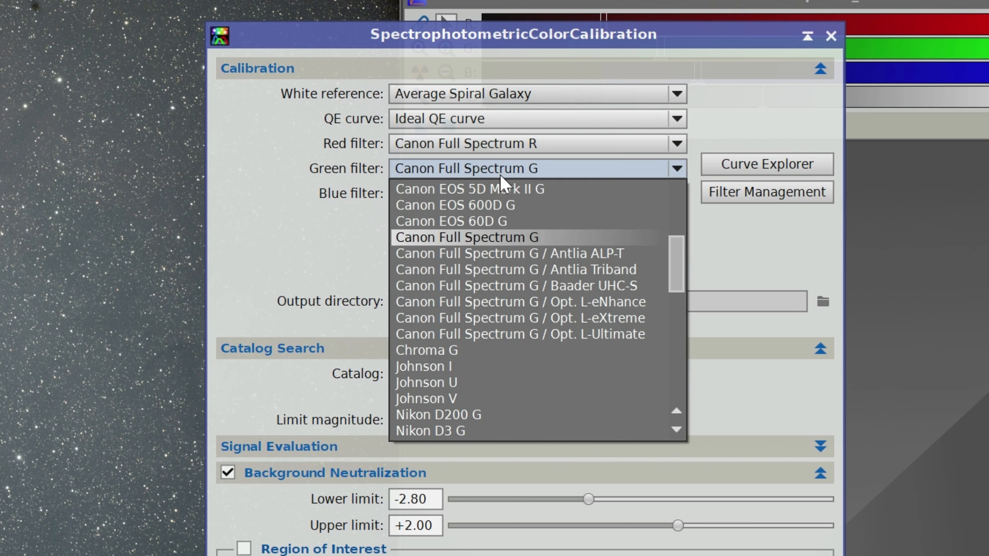
pyautogui.click(498, 237)
pyautogui.click(493, 196)
pyautogui.click(490, 356)
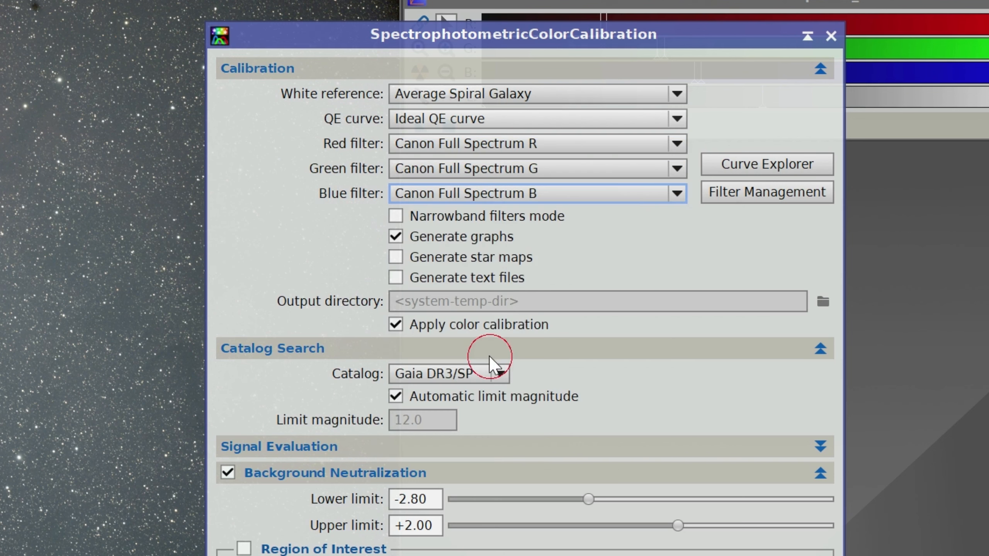
# Try the Canon Full Spectrum / Opt. L-eNhance variants for the blue, green and red filters.
pyautogui.click(553, 196)
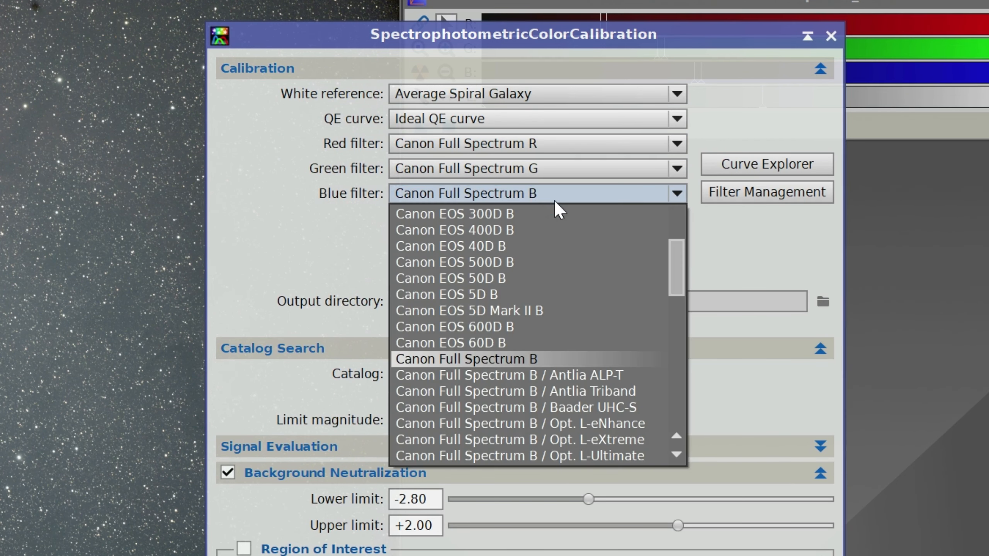
pyautogui.scroll(-2, 586, 290)
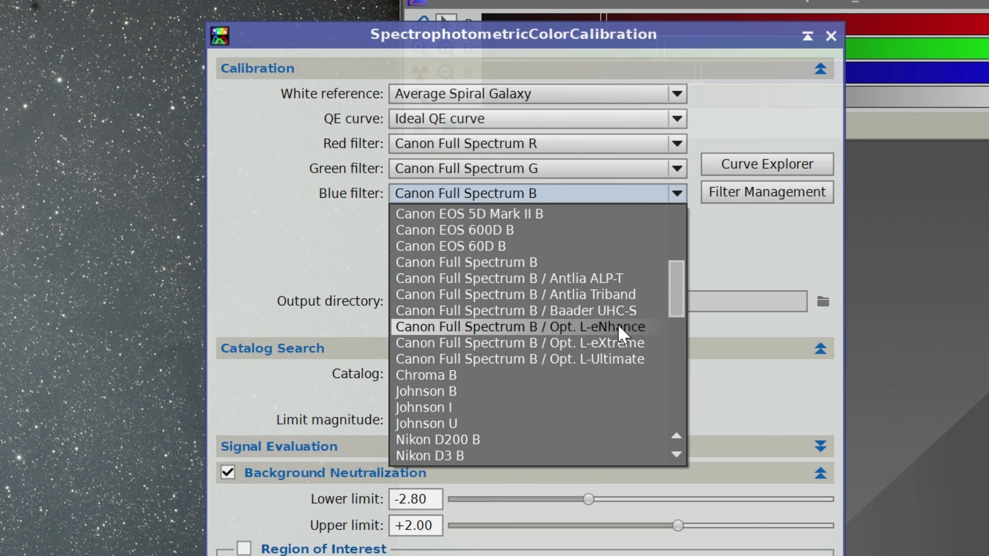
pyautogui.click(617, 325)
pyautogui.click(551, 167)
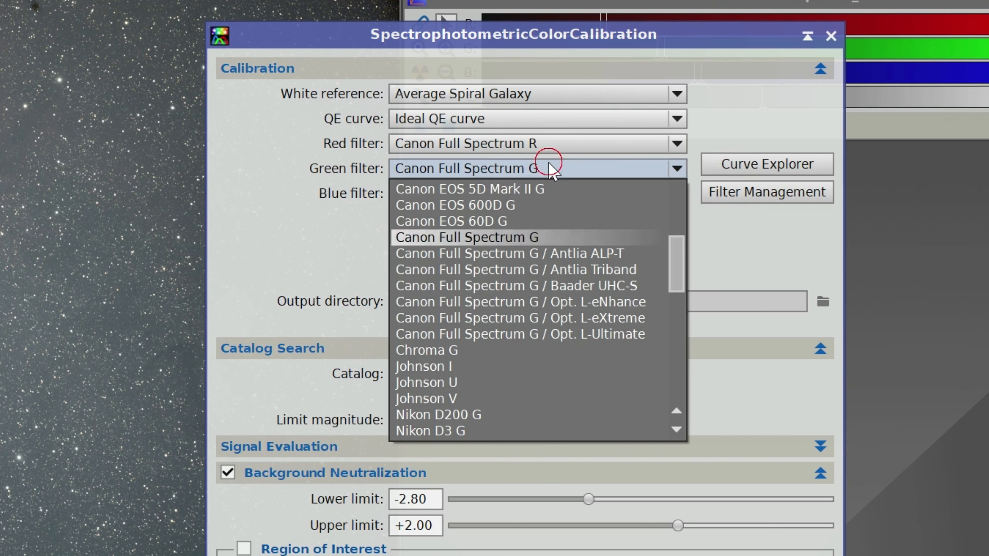
pyautogui.click(607, 301)
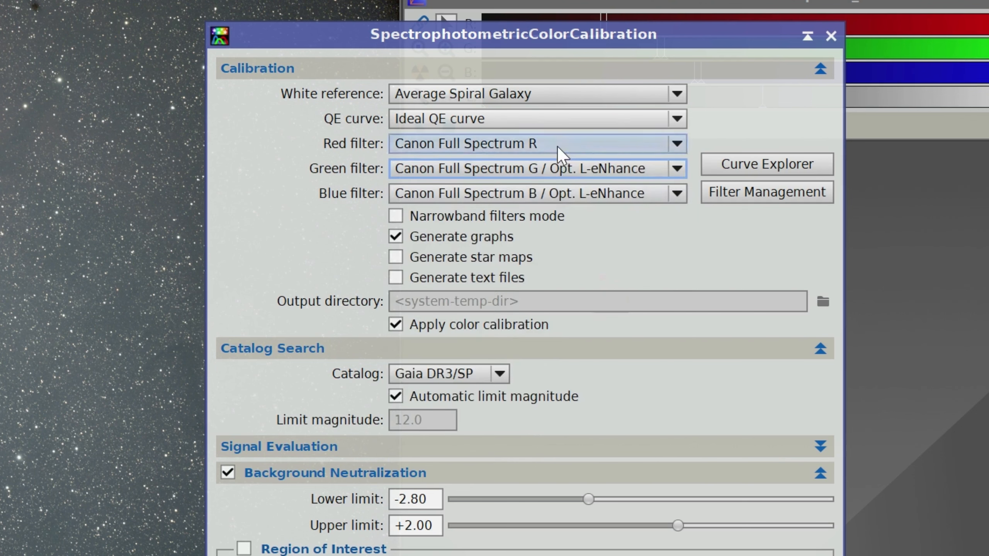
pyautogui.click(557, 144)
pyautogui.click(597, 326)
# Examine the remaining red filter choices, including the Nikon, Optolong and Sony CMOS entries.
pyautogui.click(598, 143)
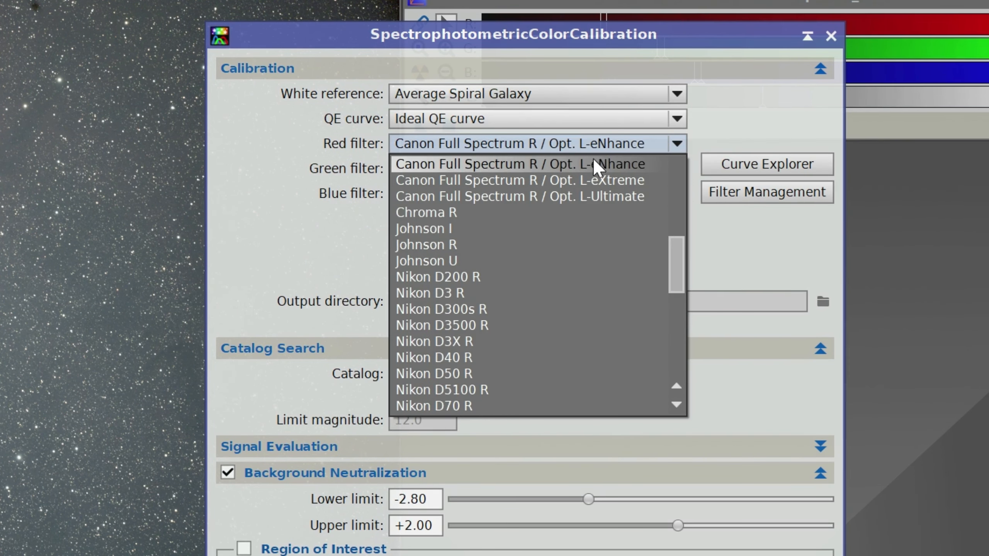
pyautogui.scroll(-2, 560, 299)
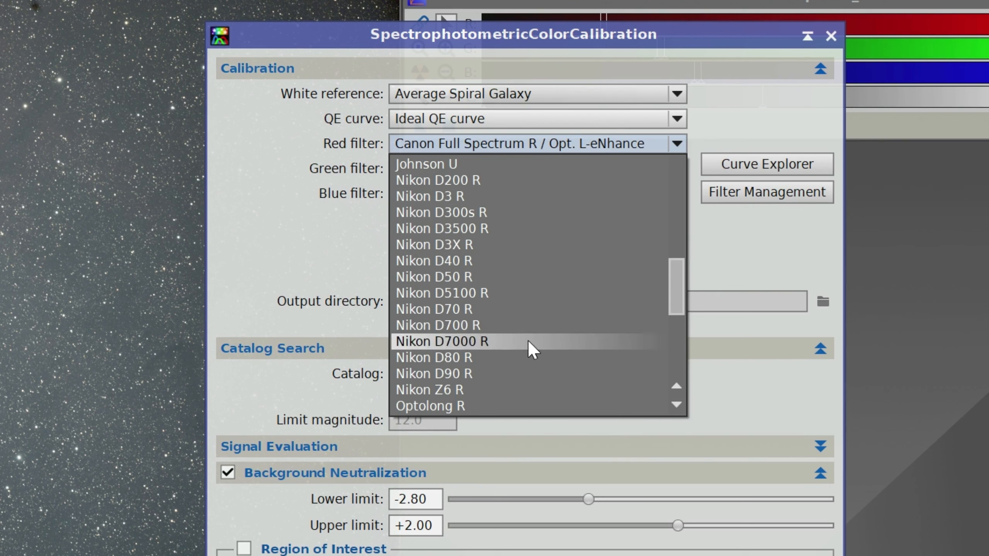
pyautogui.scroll(-1, 510, 338)
pyautogui.scroll(1, 491, 323)
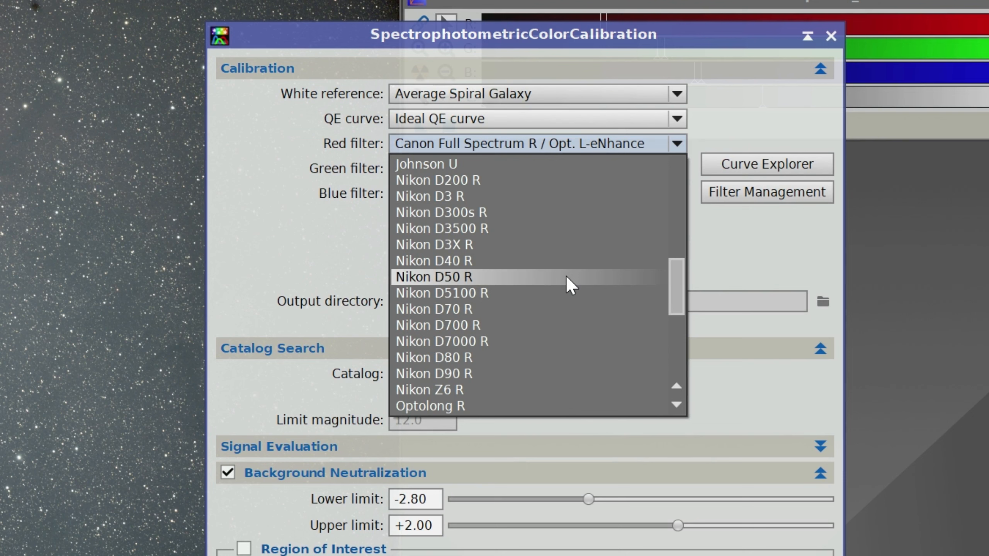
pyautogui.scroll(-5, 568, 278)
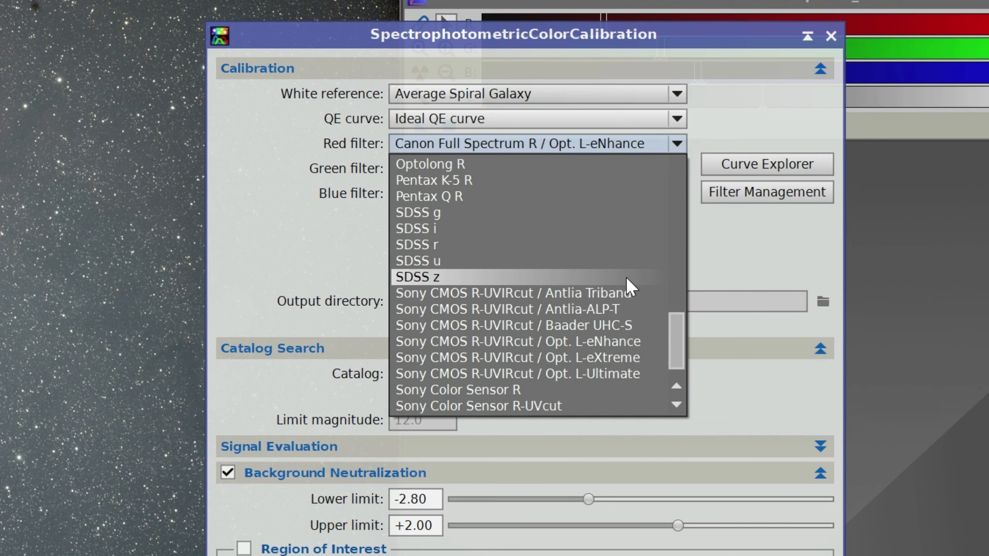
pyautogui.scroll(-1, 624, 276)
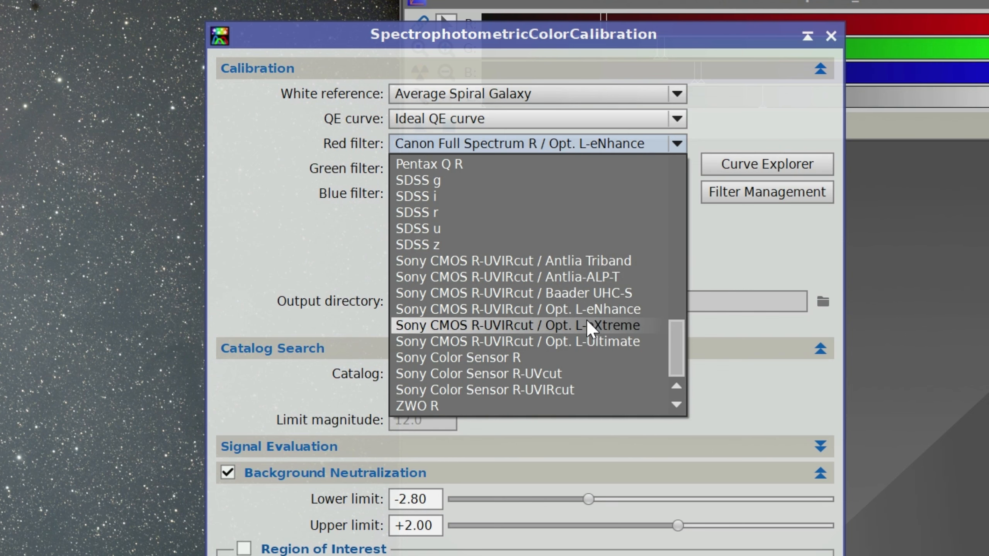
pyautogui.scroll(1, 587, 318)
pyautogui.scroll(15, 586, 323)
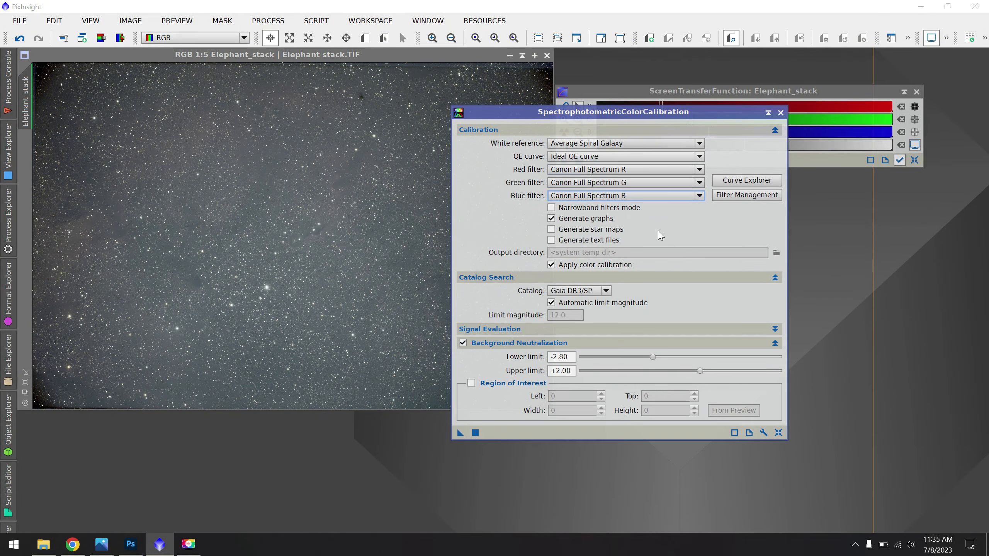
# Define a background preview about 277 × 214 pixels in a plain star field near the lower middle of the Elephant_stack image.
pyautogui.moveTo(627, 113); pyautogui.dragTo(753, 92)
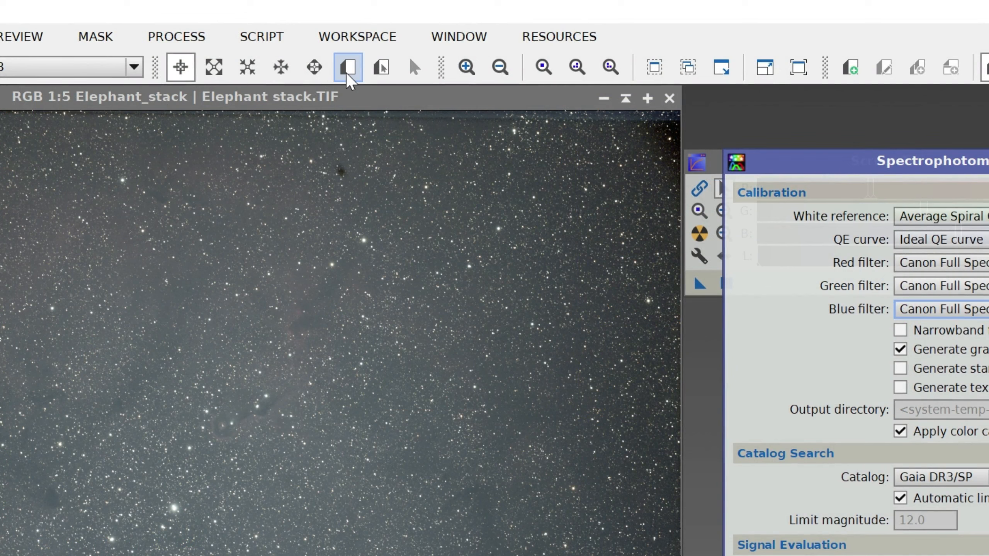
pyautogui.click(350, 75)
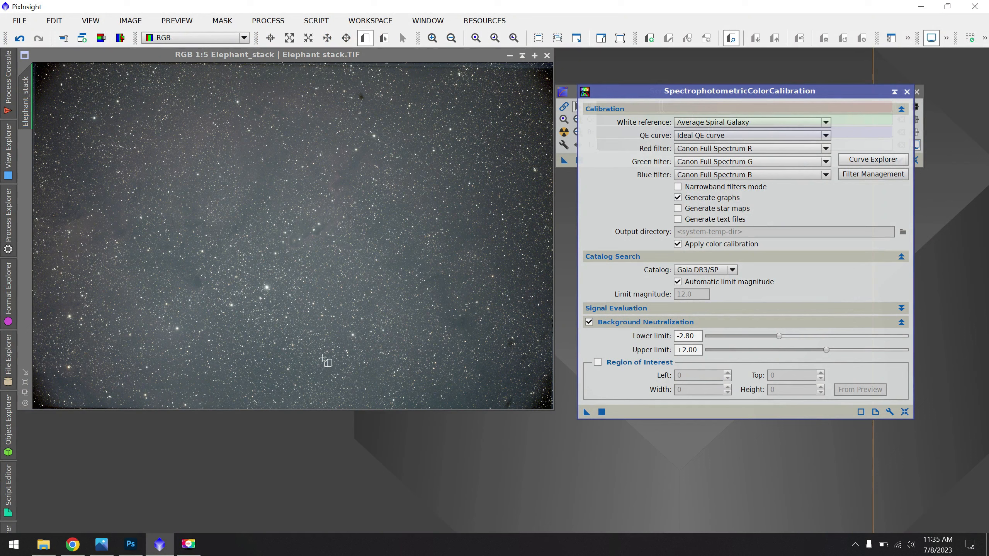
pyautogui.scroll(1, 264, 364)
pyautogui.scroll(4, 261, 361)
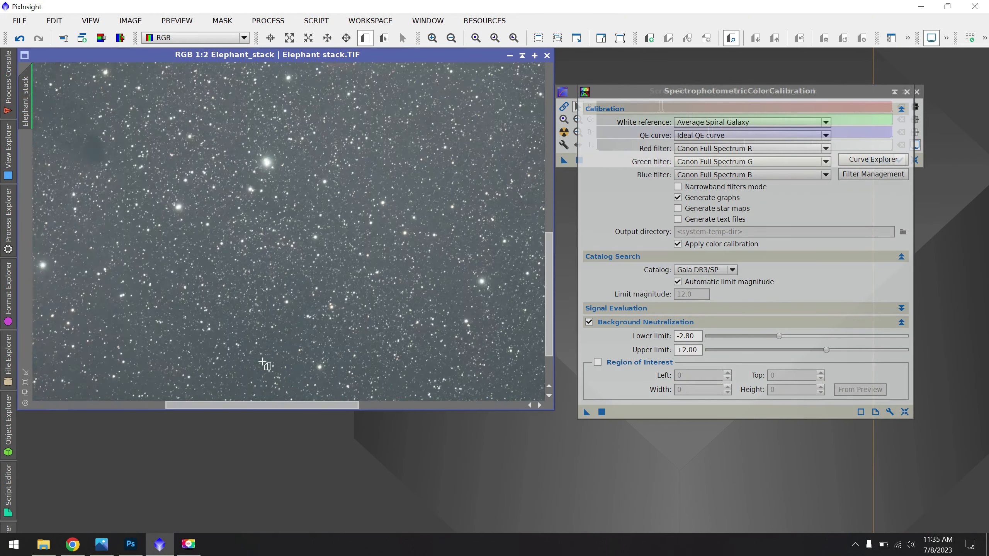
pyautogui.moveTo(237, 225); pyautogui.dragTo(451, 390)
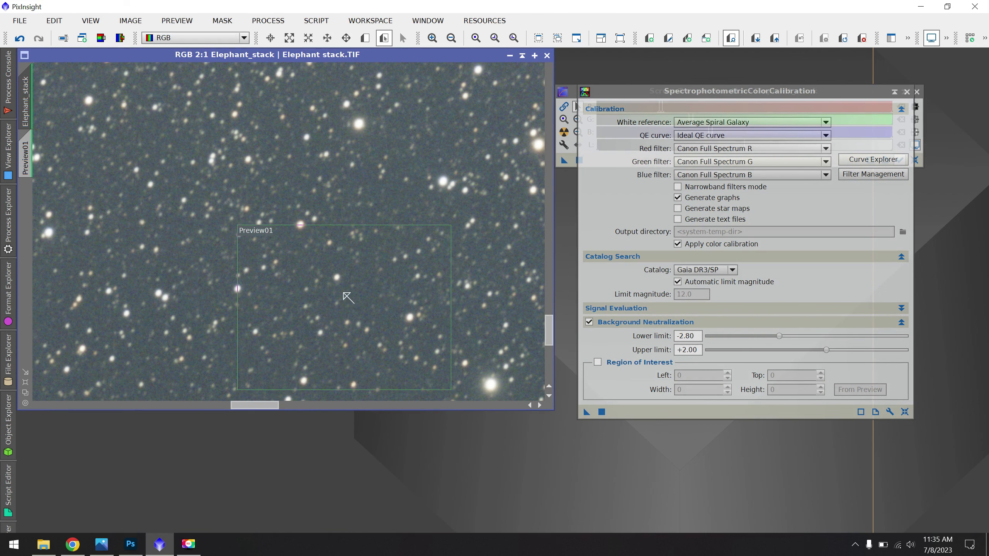
pyautogui.scroll(-5, 352, 300)
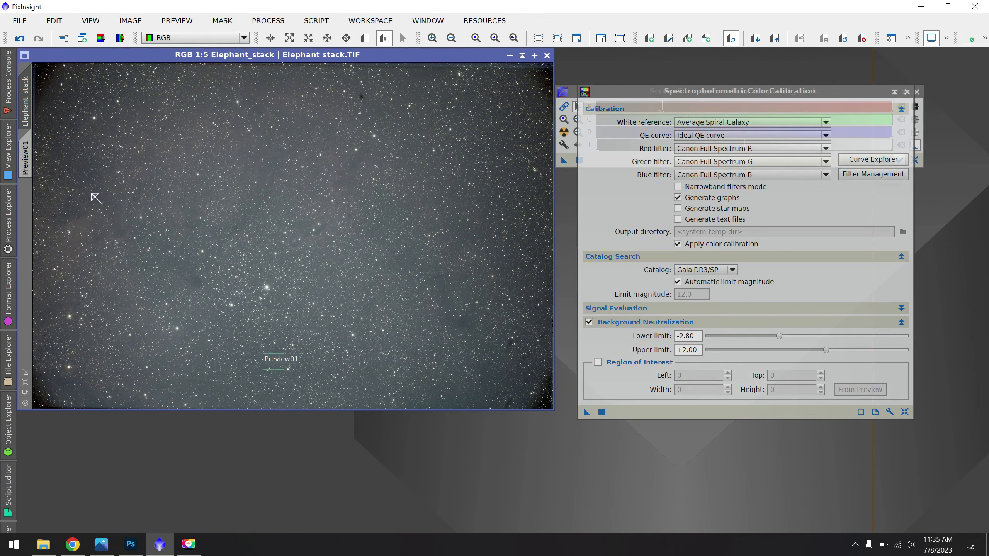
# Use Preview01 as the region of interest for background neutralization and return to the full Elephant_stack view.
pyautogui.click(30, 156)
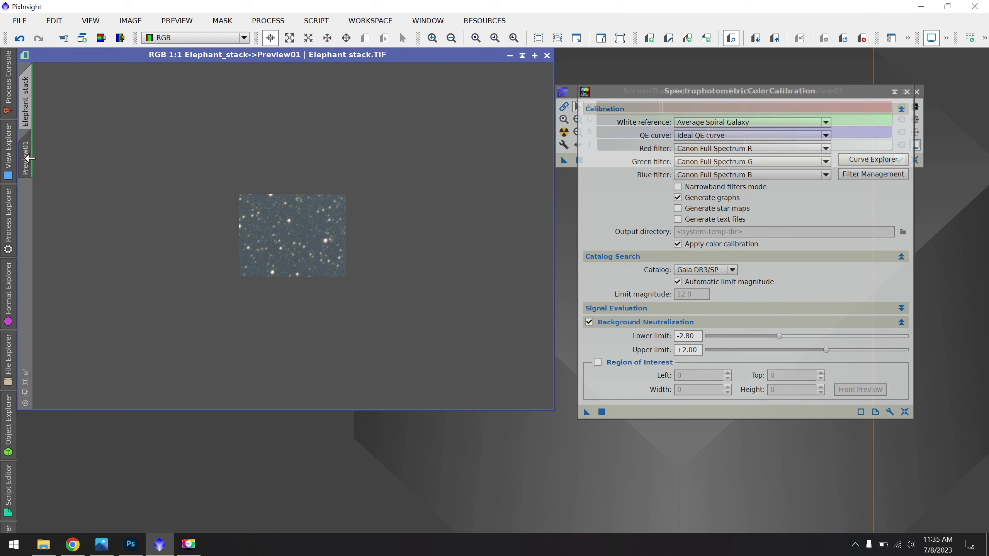
pyautogui.moveTo(25, 160); pyautogui.dragTo(625, 383)
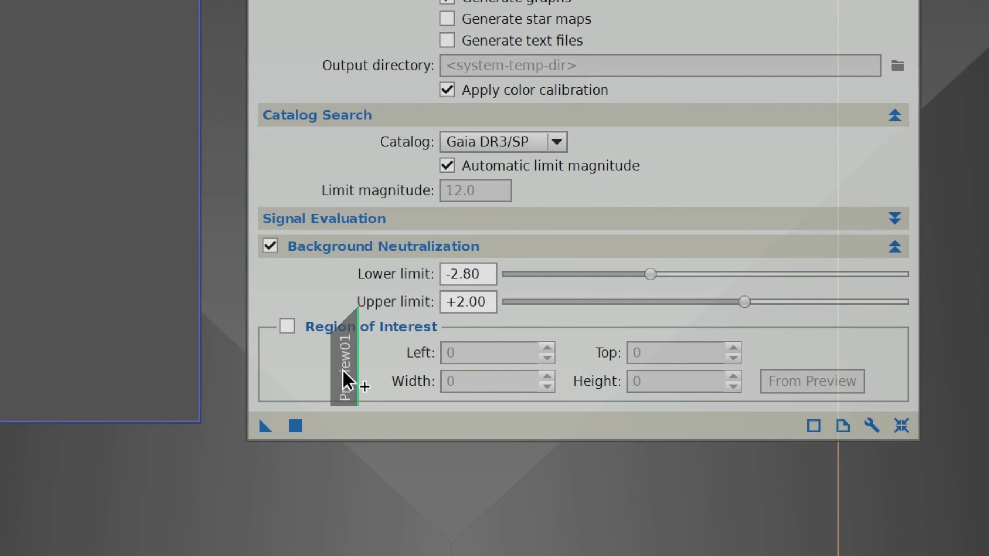
pyautogui.moveTo(342, 369); pyautogui.dragTo(341, 368)
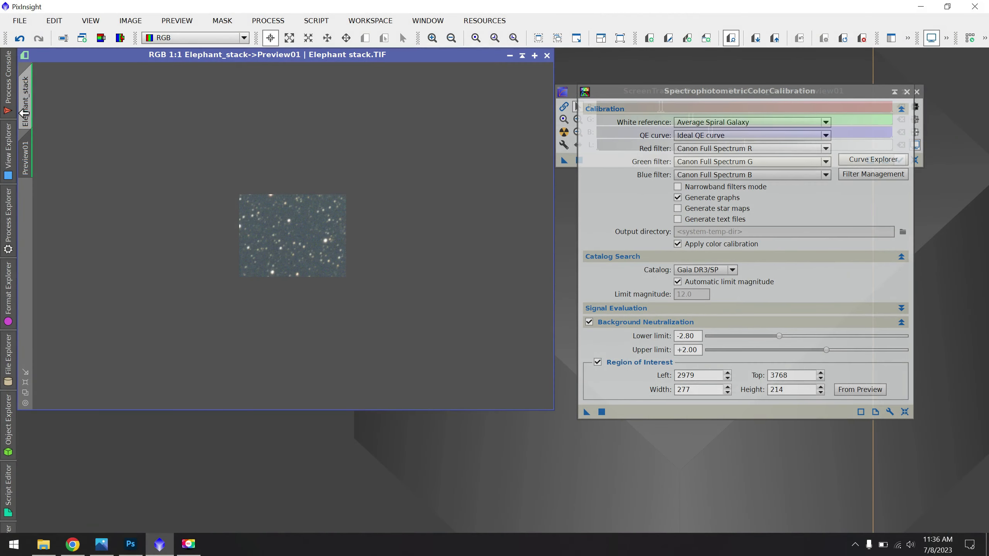
pyautogui.click(34, 109)
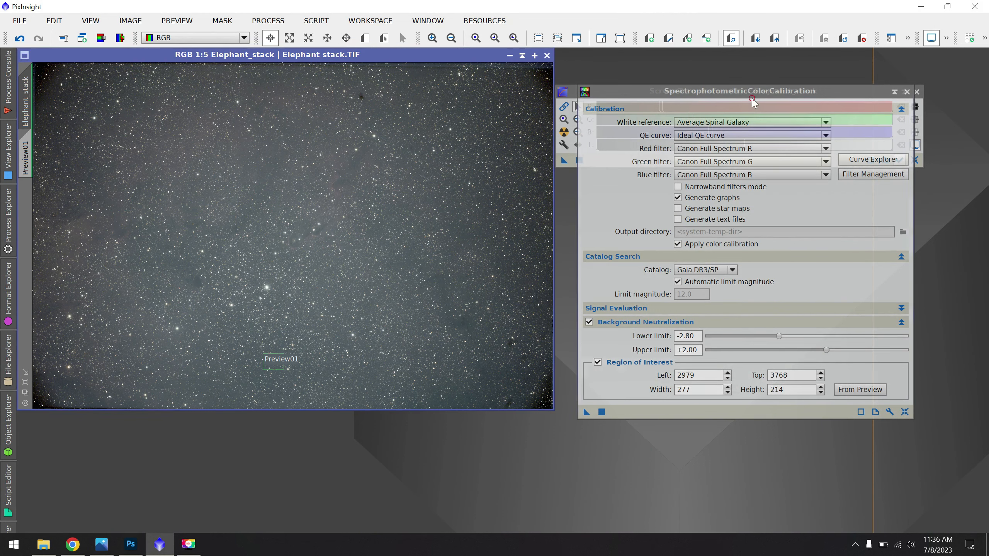
# Try Photon Flux as the color calibration's white reference and switch back to Average Spiral Galaxy.
pyautogui.click(749, 95)
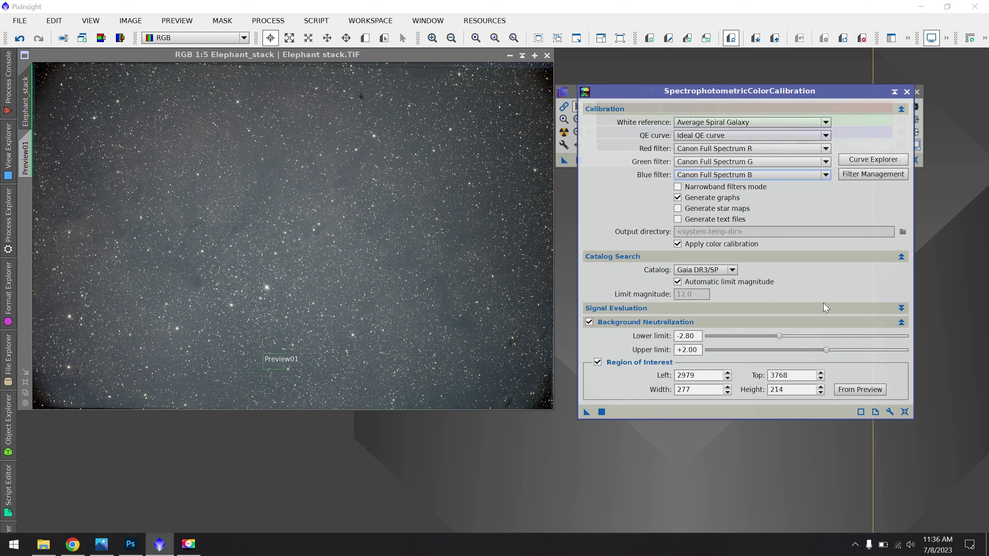
pyautogui.click(823, 123)
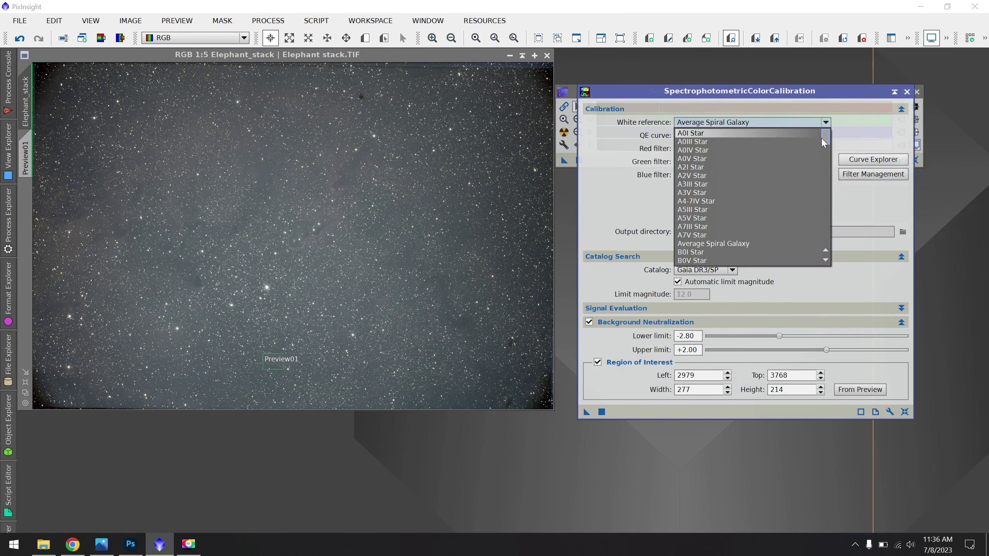
pyautogui.moveTo(825, 140); pyautogui.dragTo(824, 240)
pyautogui.click(720, 210)
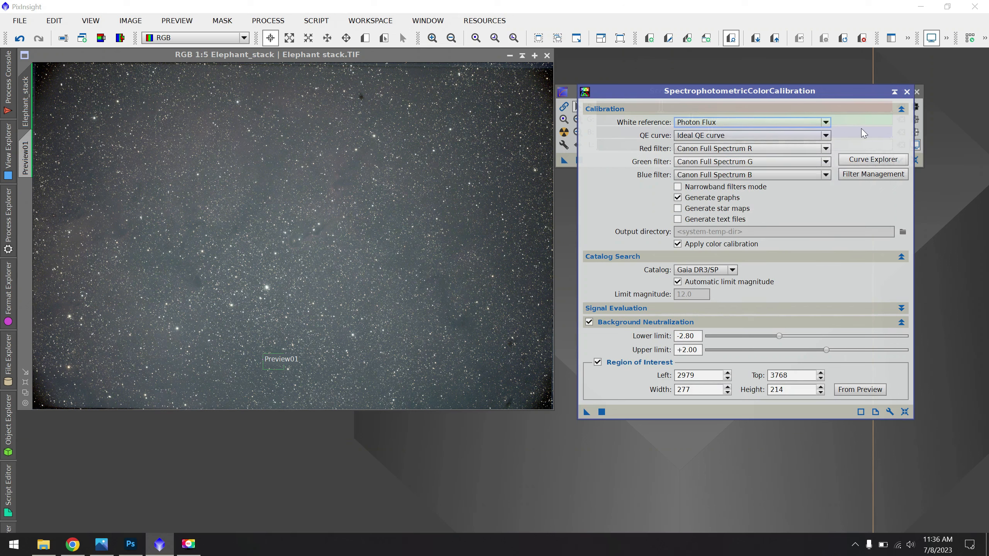
pyautogui.click(825, 122)
pyautogui.scroll(10, 758, 233)
pyautogui.click(759, 243)
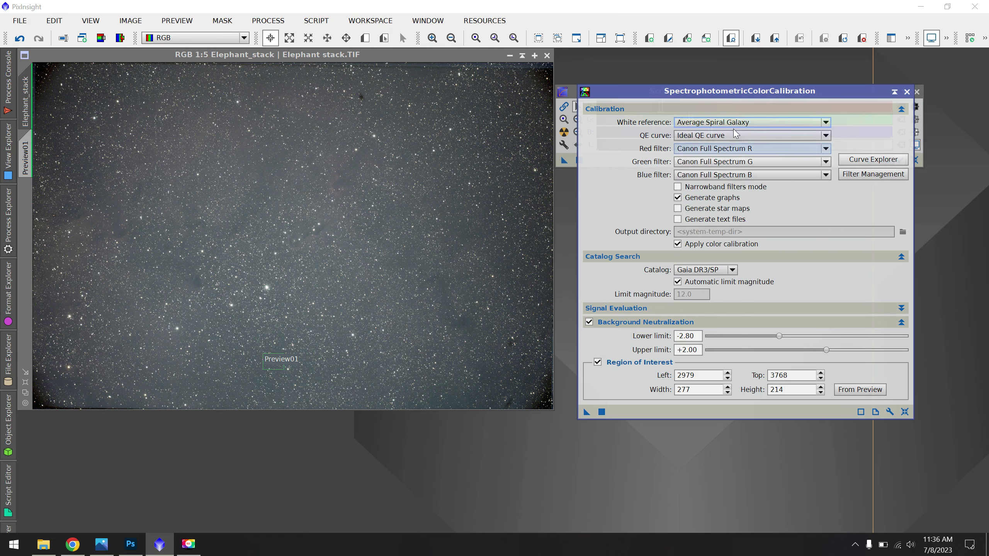
# Apply the SpectrophotometricColorCalibration to the Elephant_stack image and close the resulting white balance graphs.
pyautogui.click(752, 108)
pyautogui.click(683, 110)
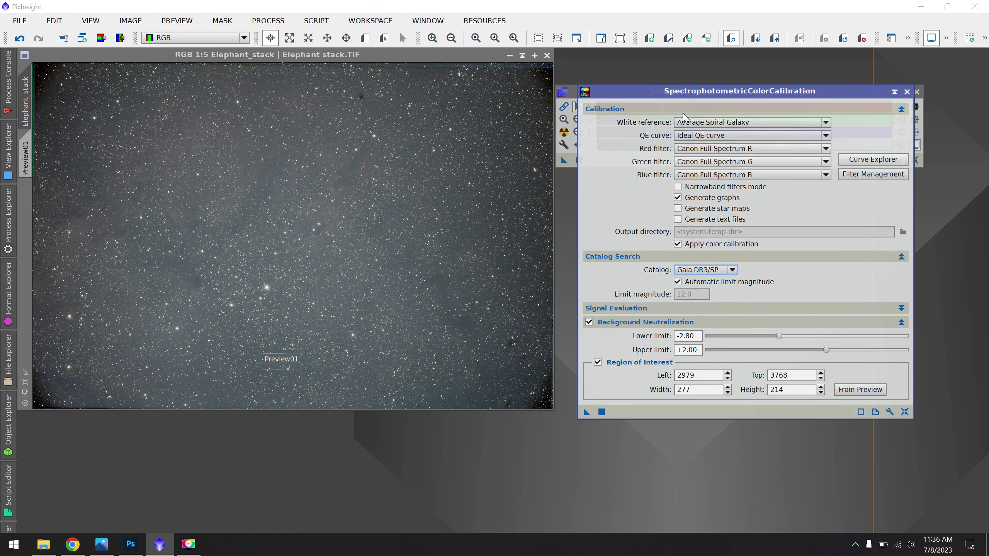
pyautogui.moveTo(586, 412); pyautogui.dragTo(281, 247)
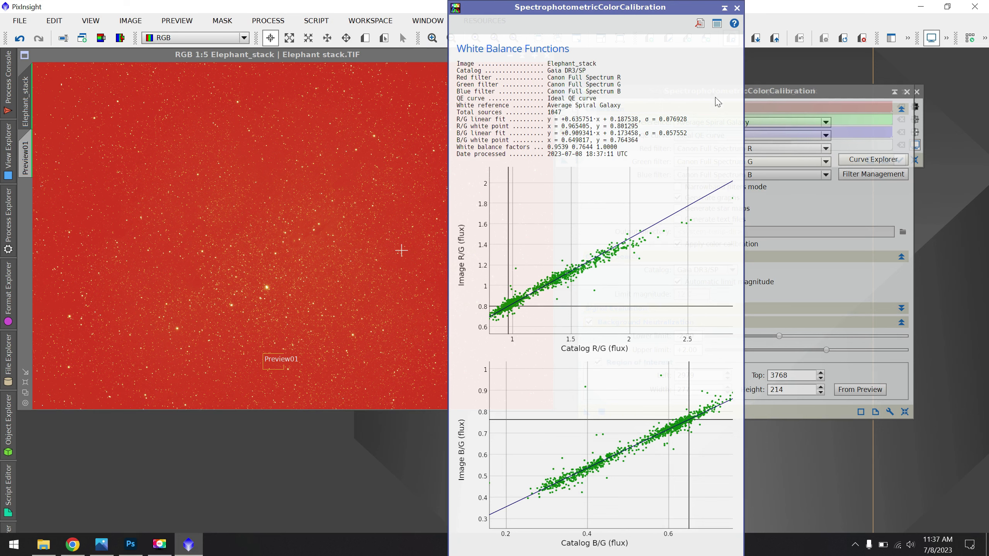
pyautogui.click(737, 8)
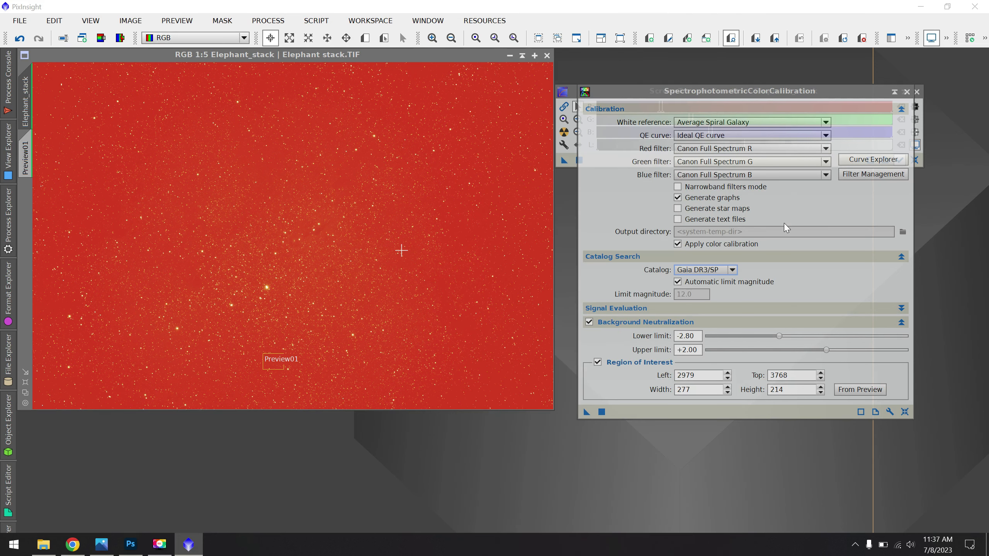
# Link the RGB channels in ScreenTransferFunction and auto-stretch the color-calibrated Elephant_stack image.
pyautogui.click(354, 54)
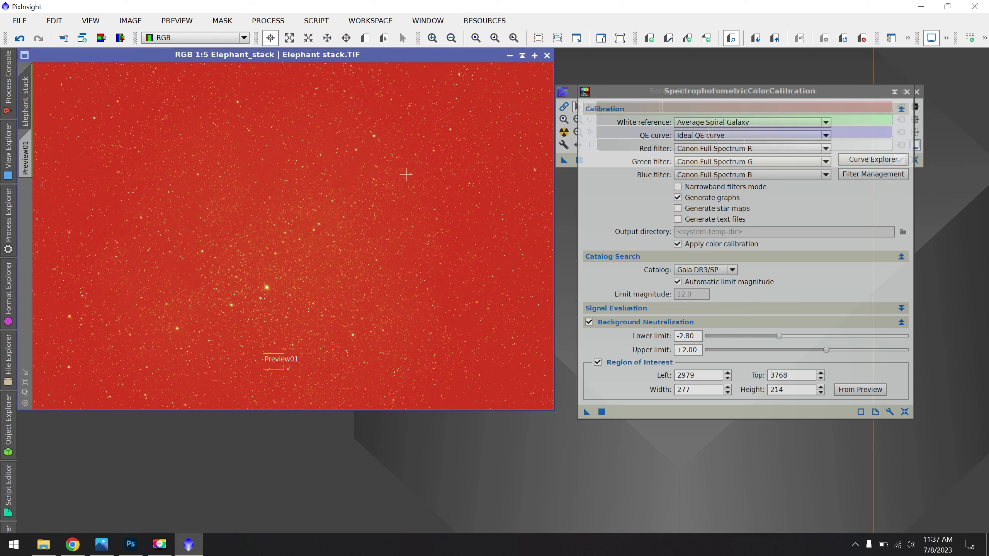
pyautogui.moveTo(677, 92); pyautogui.dragTo(673, 158)
pyautogui.click(661, 91)
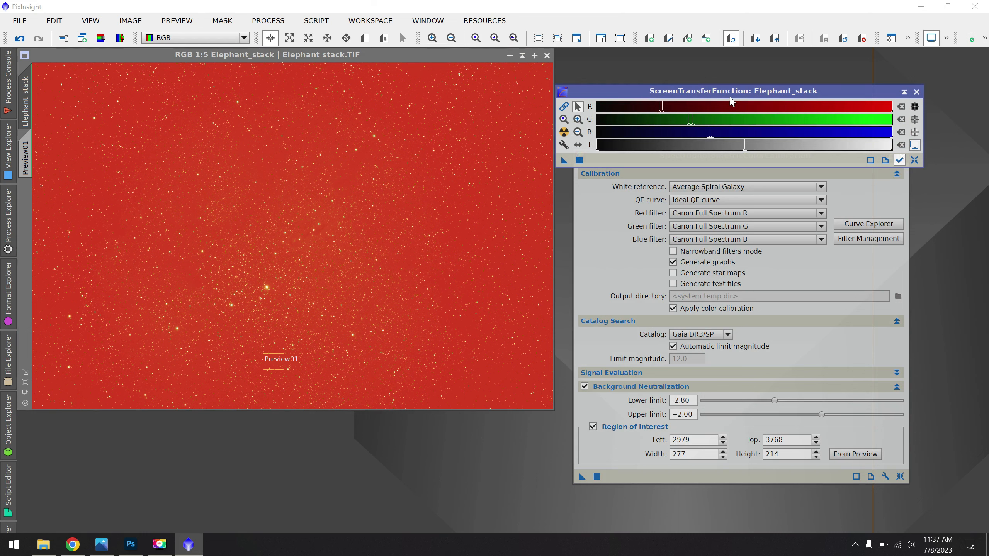
pyautogui.click(565, 106)
pyautogui.click(563, 130)
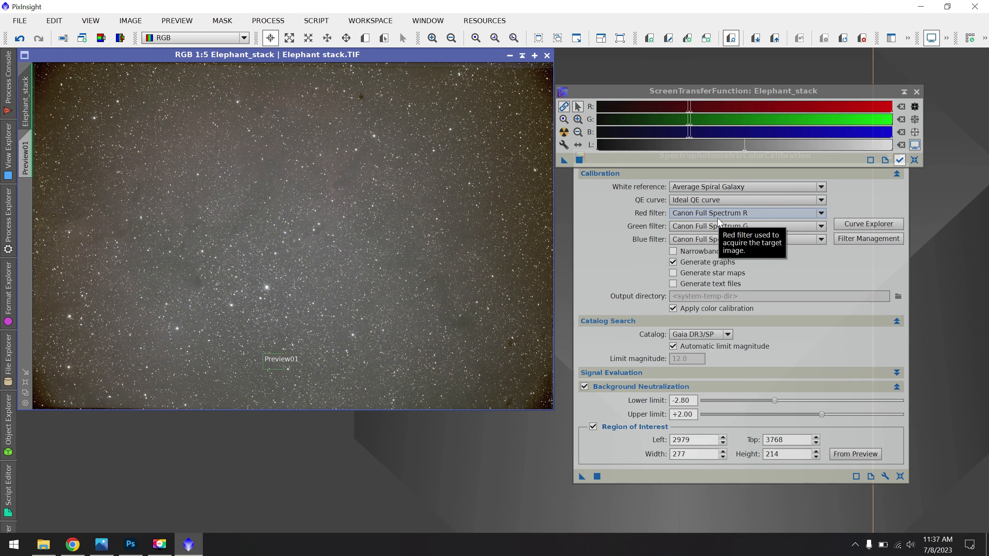
# Inspect the calibrated stars and nebula up close and compare them with the uncalibrated state, auto-stretching unlinked before and linked after calibration.
pyautogui.scroll(1, 541, 133)
pyautogui.scroll(2, 539, 134)
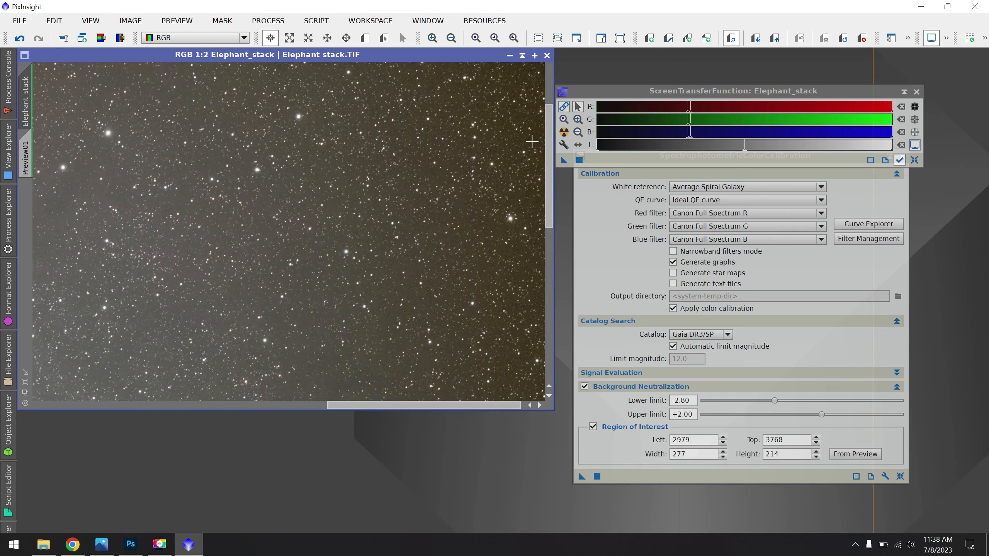
pyautogui.scroll(-1, 497, 169)
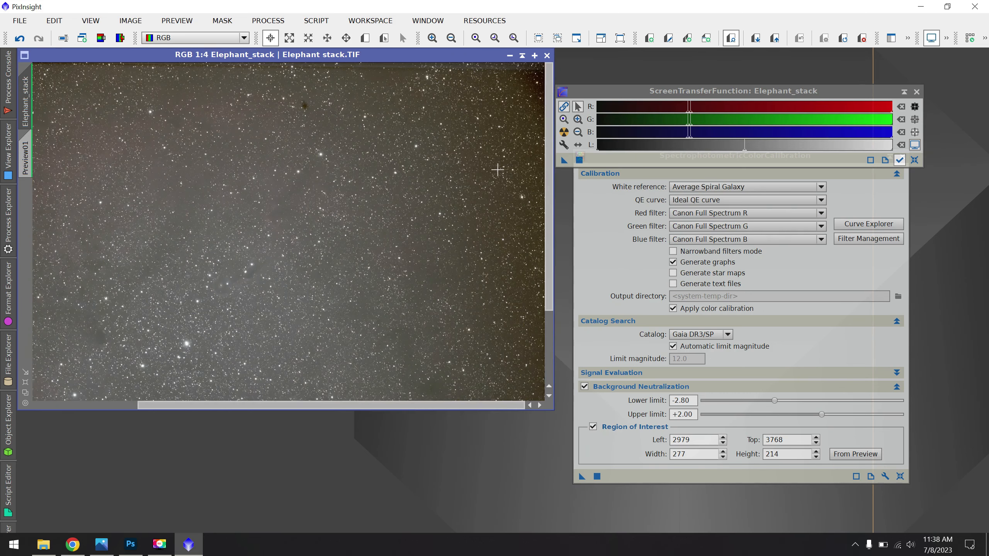
pyautogui.scroll(3, 307, 240)
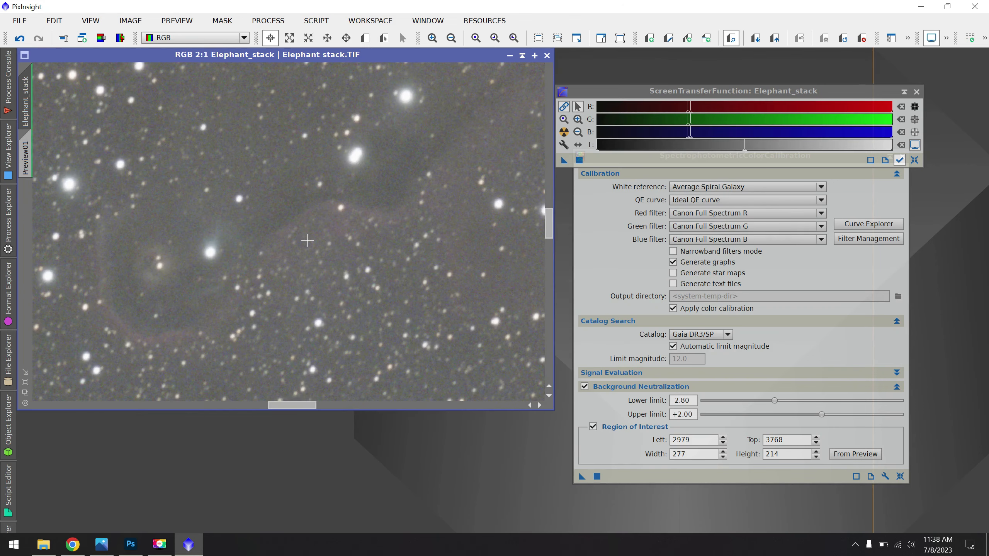
pyautogui.scroll(-5, 307, 240)
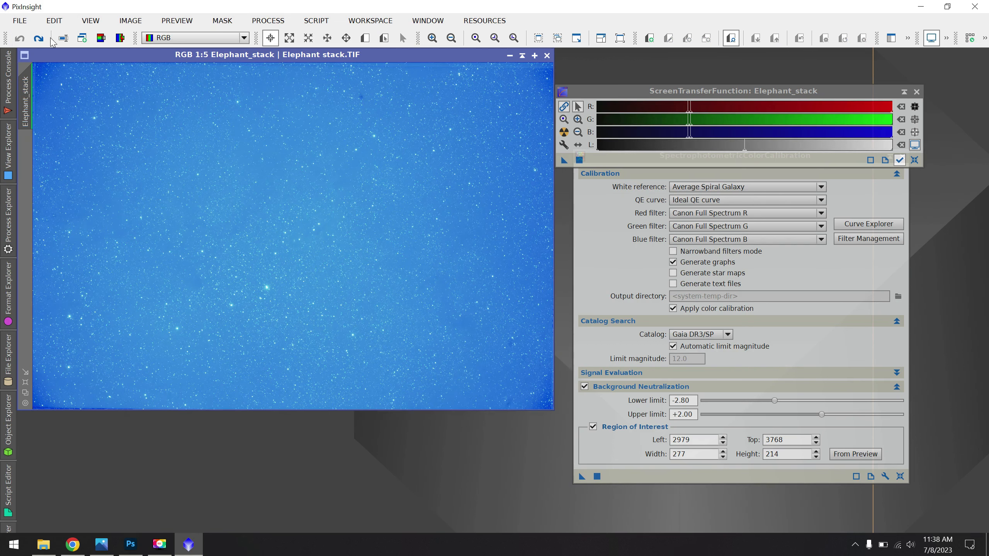
pyautogui.click(564, 133)
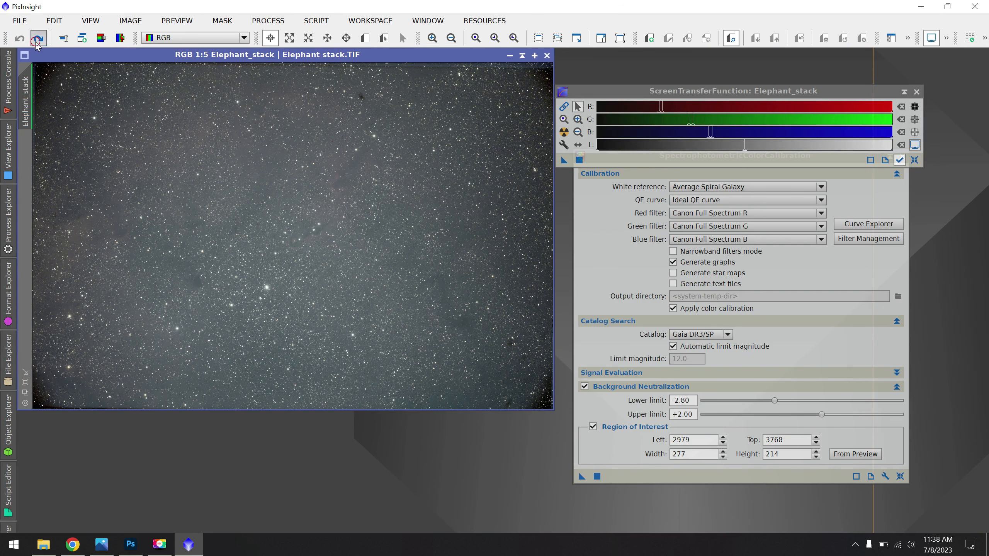
pyautogui.click(38, 39)
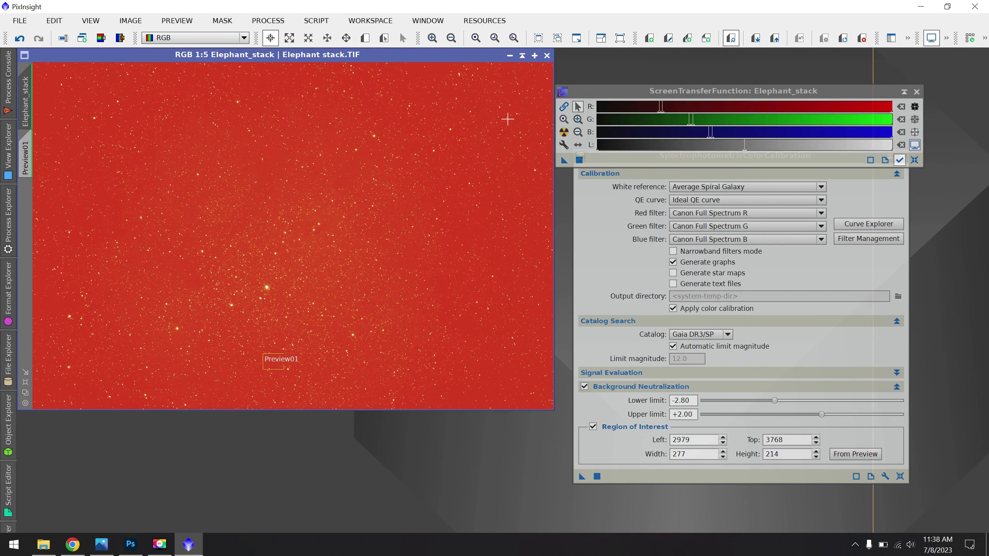
pyautogui.click(564, 105)
pyautogui.click(563, 133)
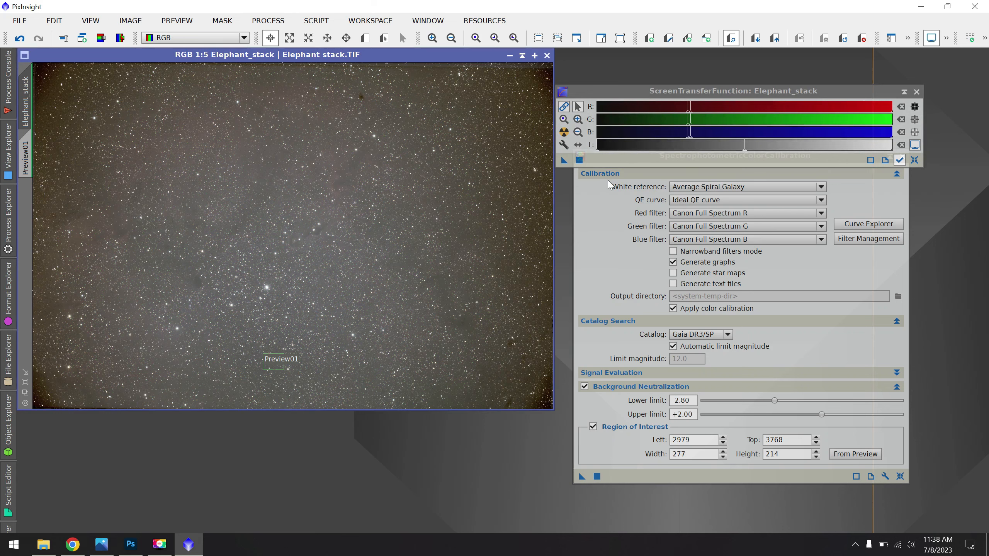
pyautogui.click(608, 186)
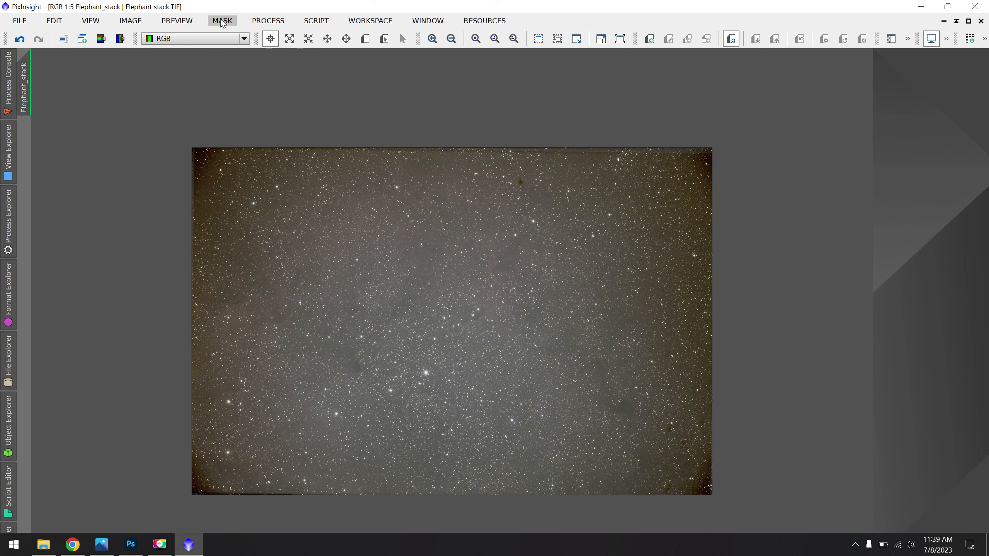
pyautogui.click(268, 21)
pyautogui.moveTo(334, 11)
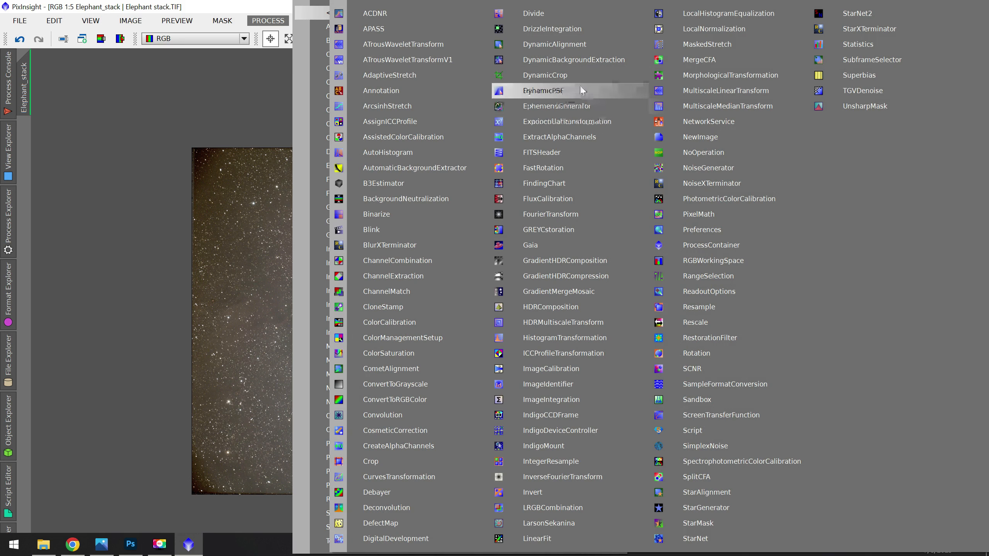
pyautogui.click(580, 62)
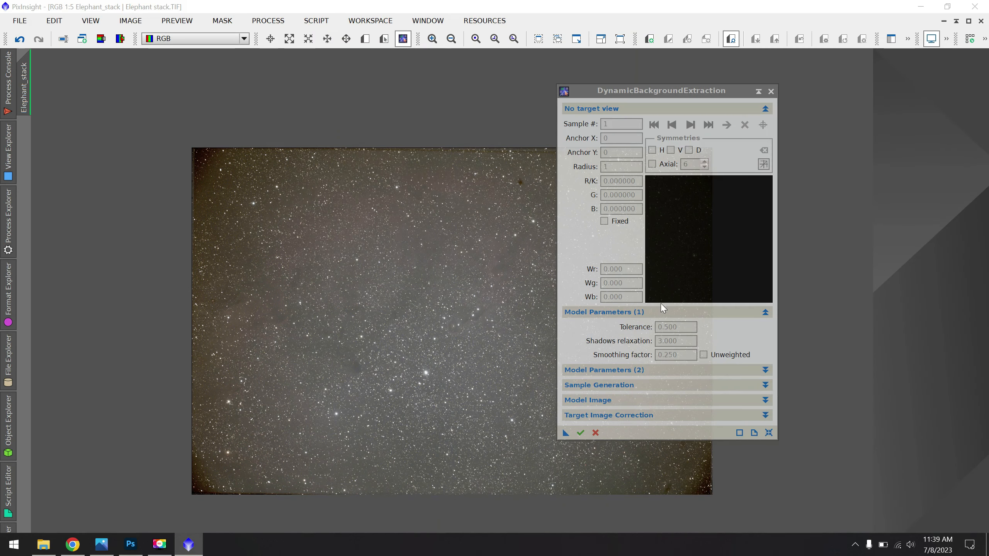
pyautogui.click(455, 308)
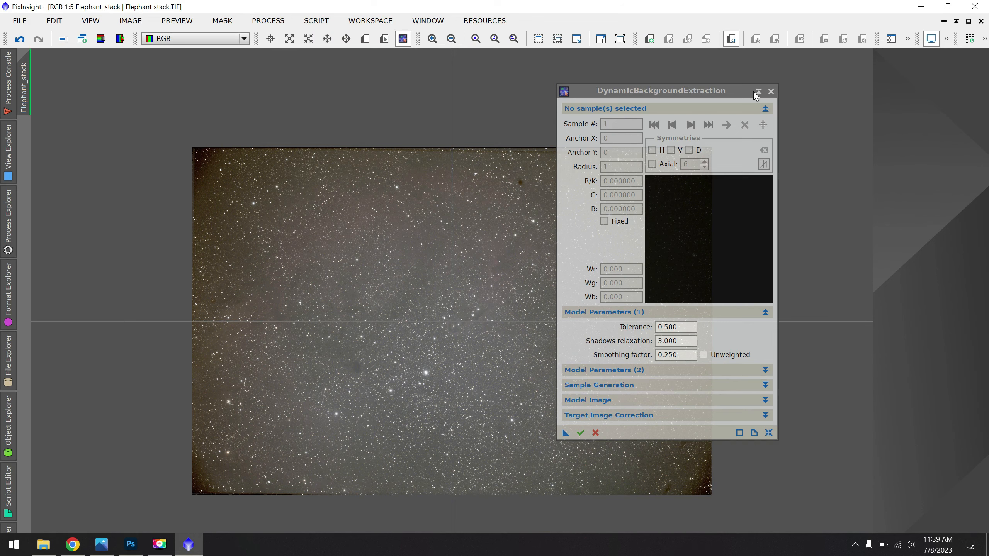
pyautogui.click(770, 91)
pyautogui.click(459, 329)
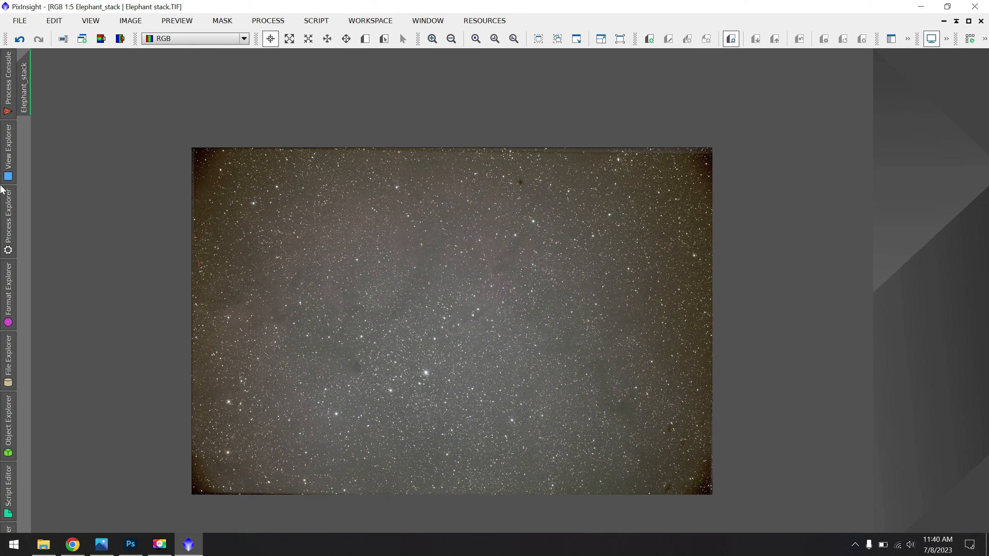
# Sharpen the Elephant_stack image with BlurXTerminator using Sharpen Stars 0.25, Sharpen Nonstellar 0.90 and Automatic PSF.
pyautogui.click(7, 203)
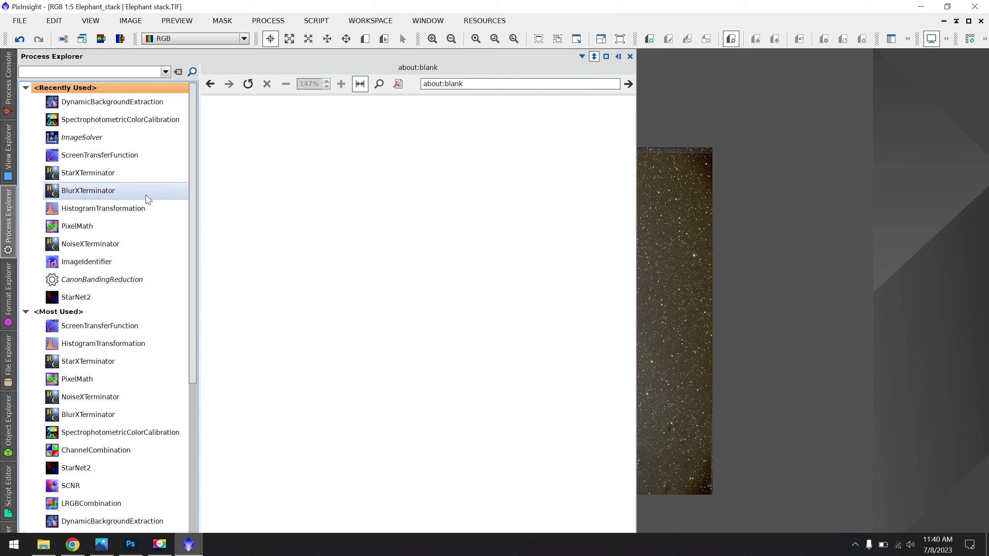
pyautogui.doubleClick(147, 195)
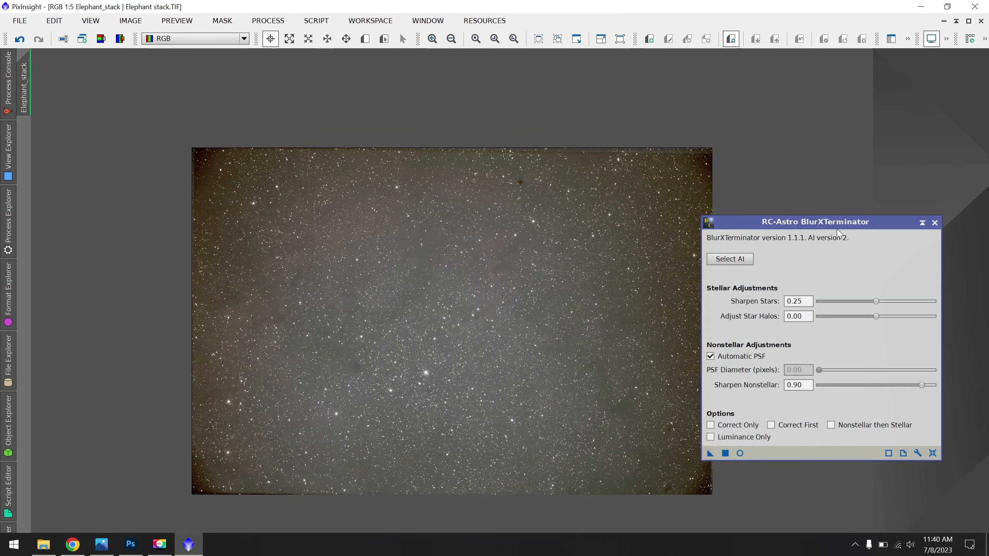
pyautogui.moveTo(838, 228); pyautogui.dragTo(870, 131)
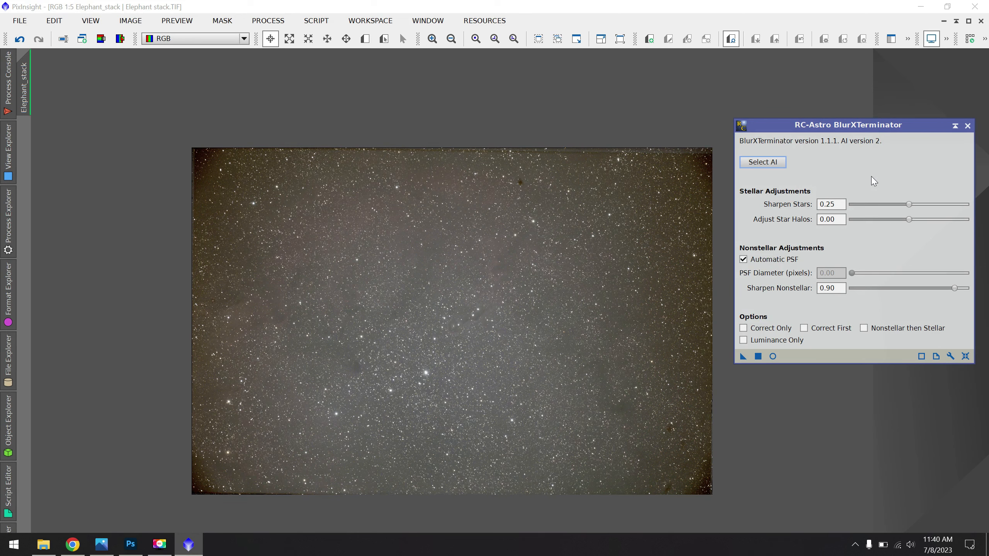
pyautogui.scroll(4, 488, 322)
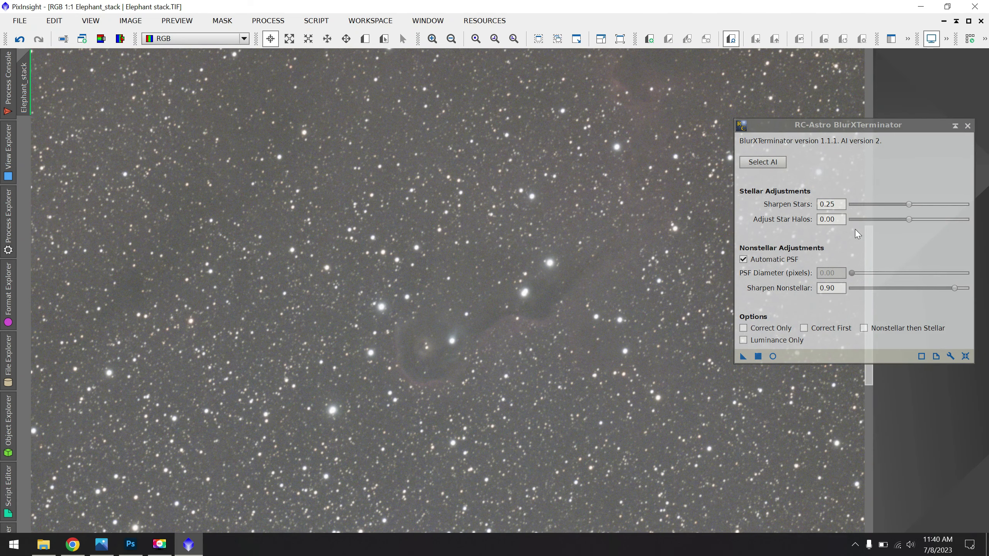
pyautogui.moveTo(744, 357); pyautogui.dragTo(823, 358)
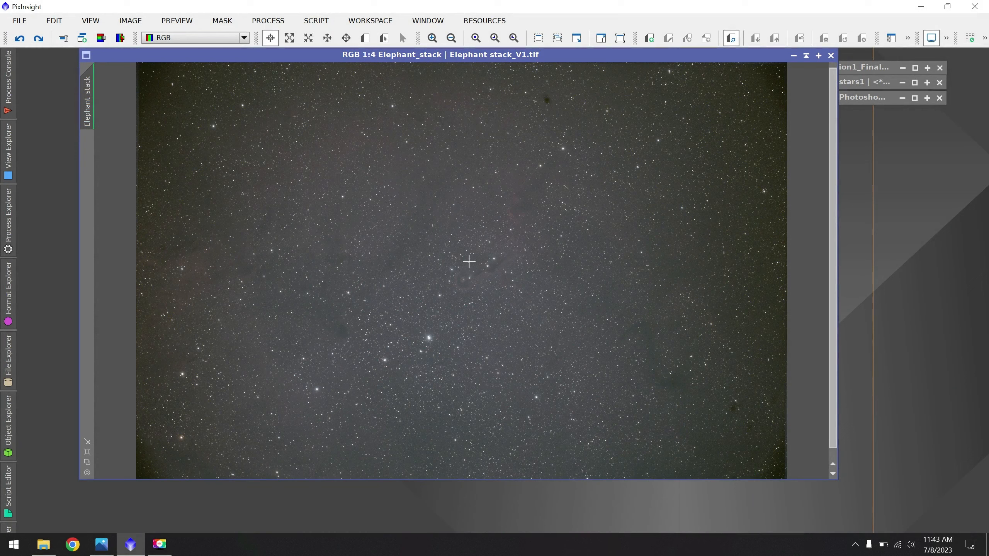
# Remove the stars from Elephant_stack with StarXTerminator, generating a separate star image, and close the process window.
pyautogui.scroll(4, 480, 278)
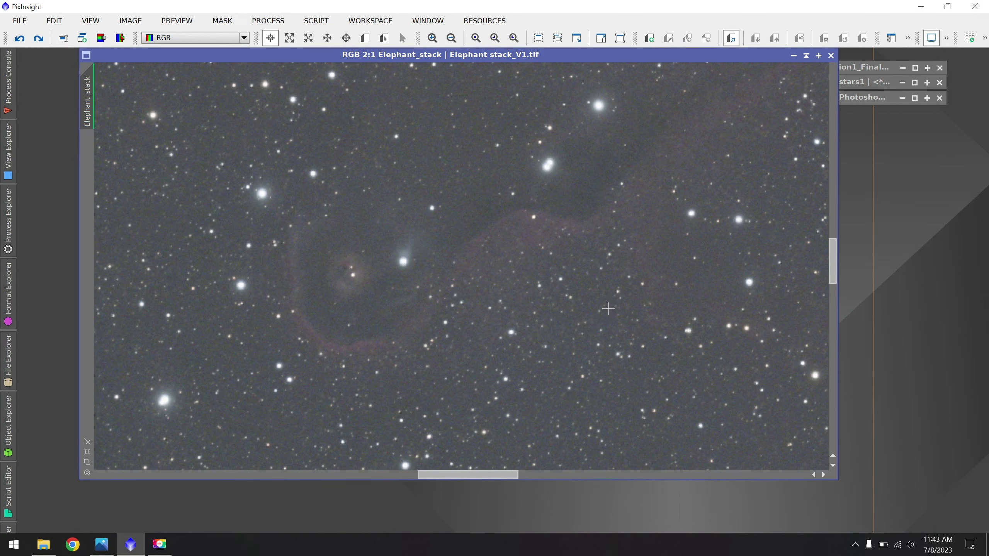
pyautogui.click(8, 249)
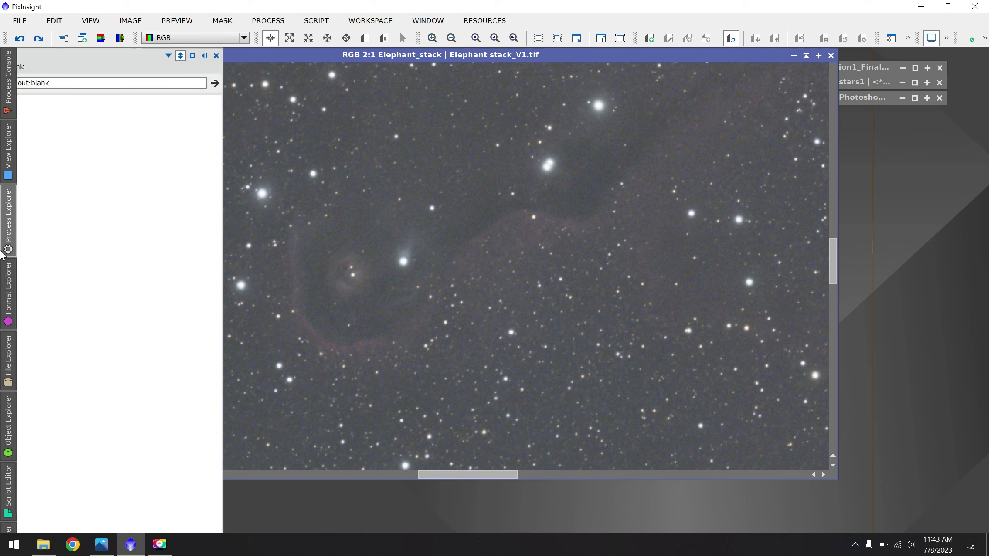
pyautogui.doubleClick(111, 193)
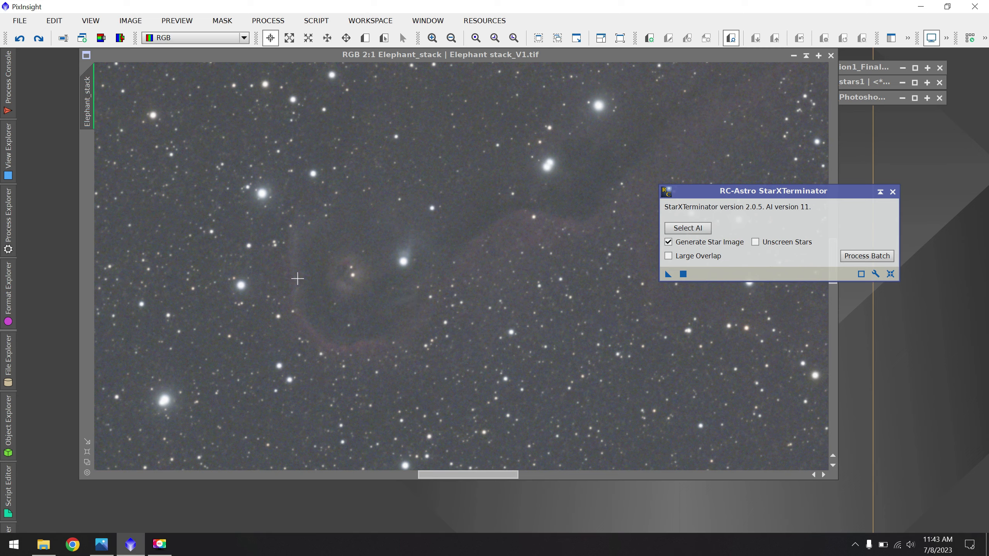
pyautogui.click(5, 230)
pyautogui.moveTo(668, 274); pyautogui.dragTo(789, 221)
pyautogui.moveTo(2, 66)
pyautogui.click(892, 192)
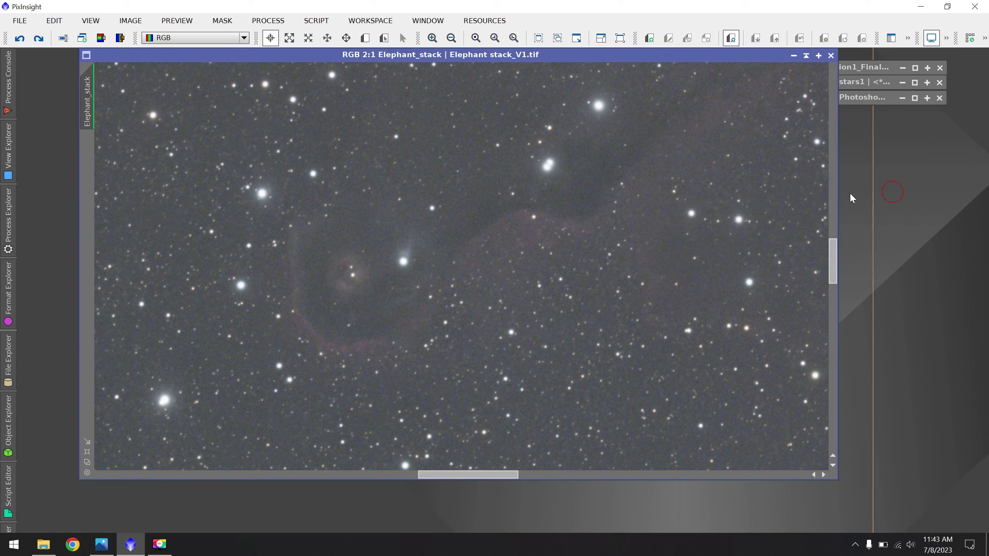
# Redo the star removal on Elephant_stack and examine the starless image alongside the extracted Elephant_stack_stars1 image.
pyautogui.click(38, 39)
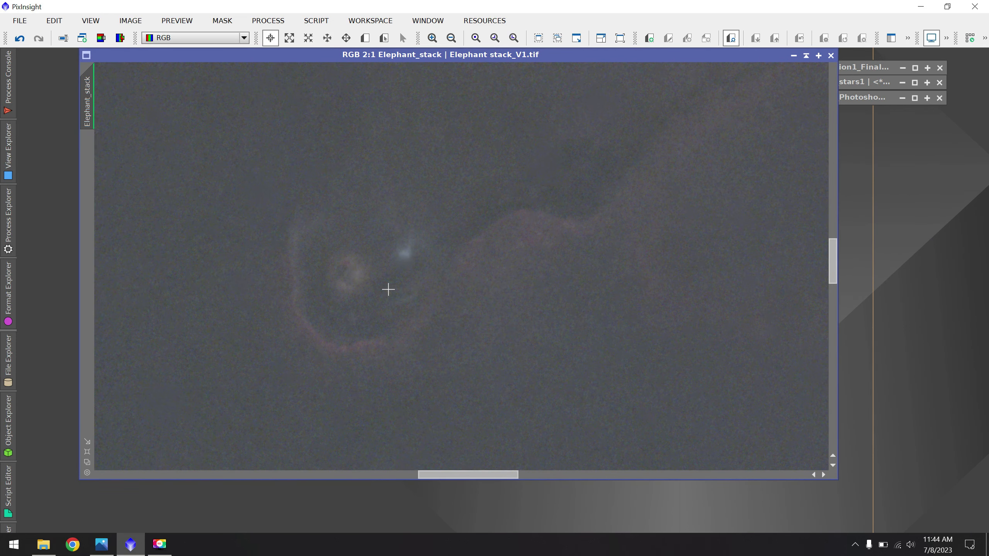
pyautogui.scroll(-4, 388, 289)
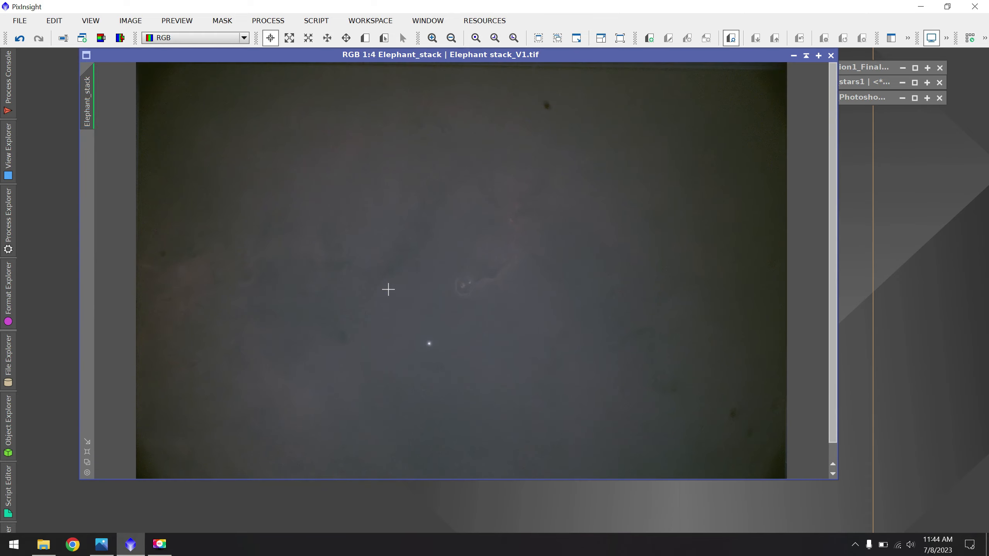
pyautogui.scroll(-1, 388, 289)
pyautogui.scroll(1, 388, 289)
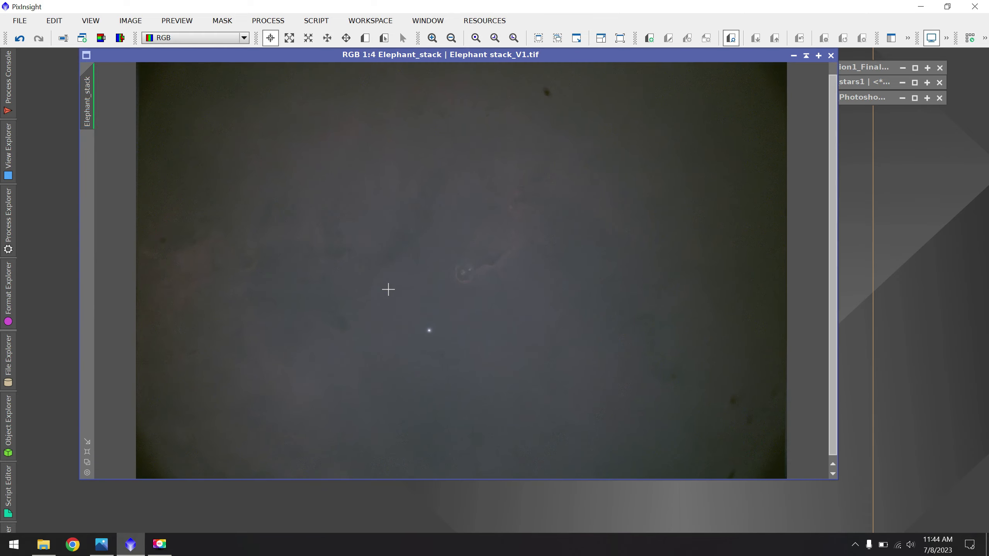
pyautogui.doubleClick(884, 83)
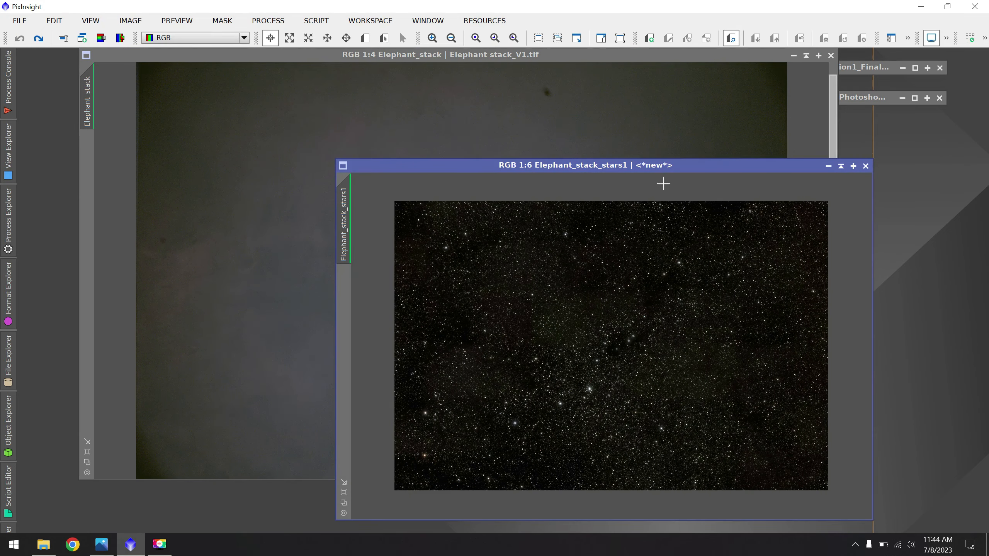
pyautogui.moveTo(580, 167); pyautogui.dragTo(708, 78)
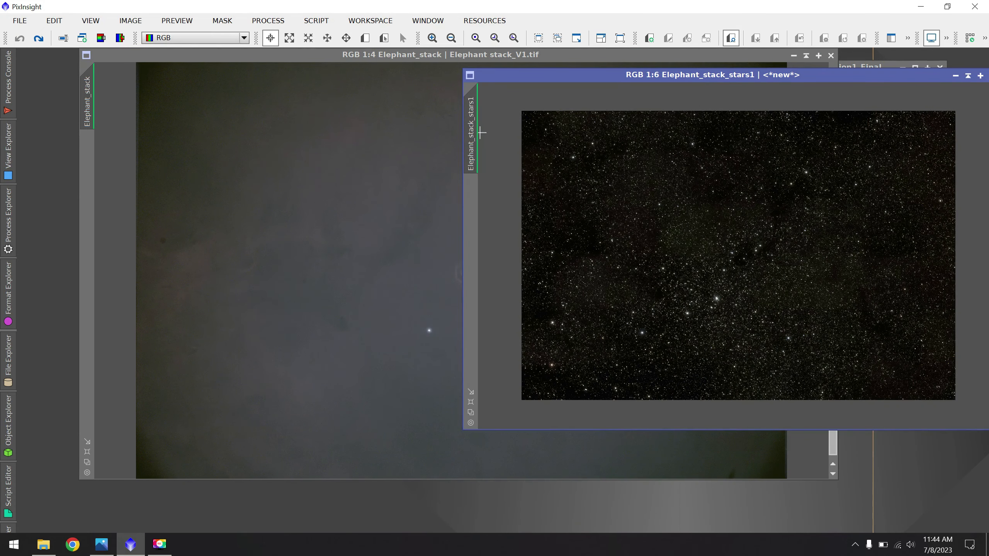
pyautogui.click(292, 54)
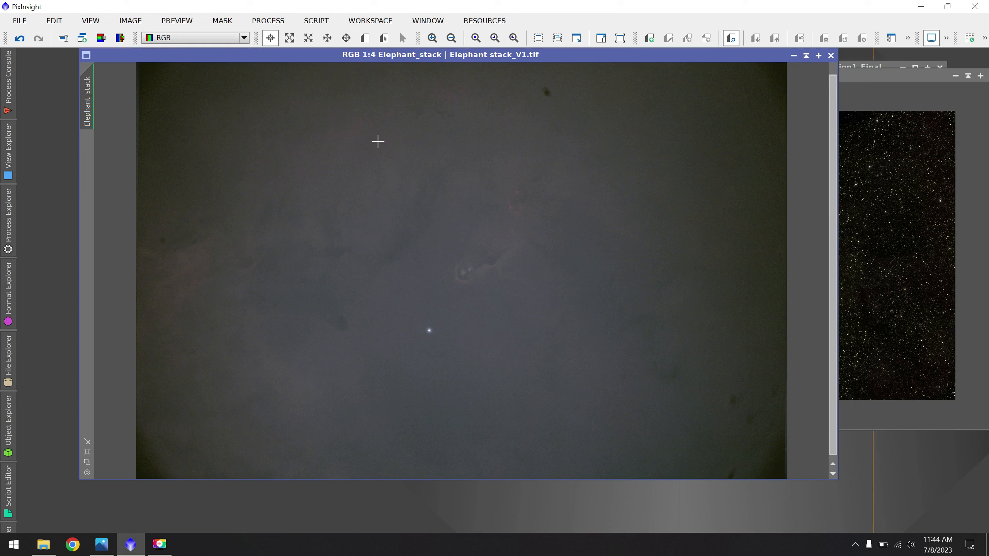
# Open HistogramTransformation and ScreenTransferFunction, reset the screen stretch, and auto-stretch the starless Elephant_stack image again.
pyautogui.click(6, 231)
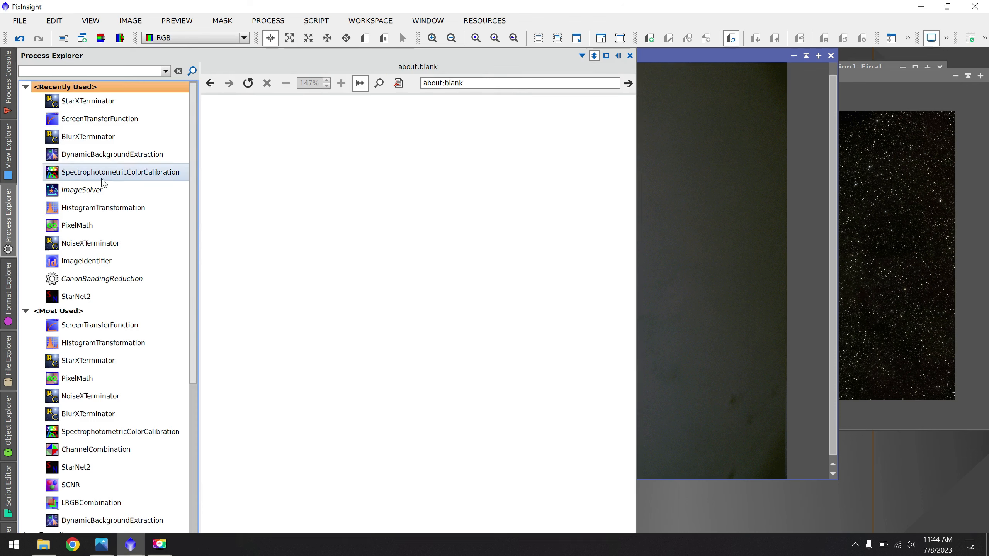
pyautogui.doubleClick(92, 211)
pyautogui.doubleClick(97, 137)
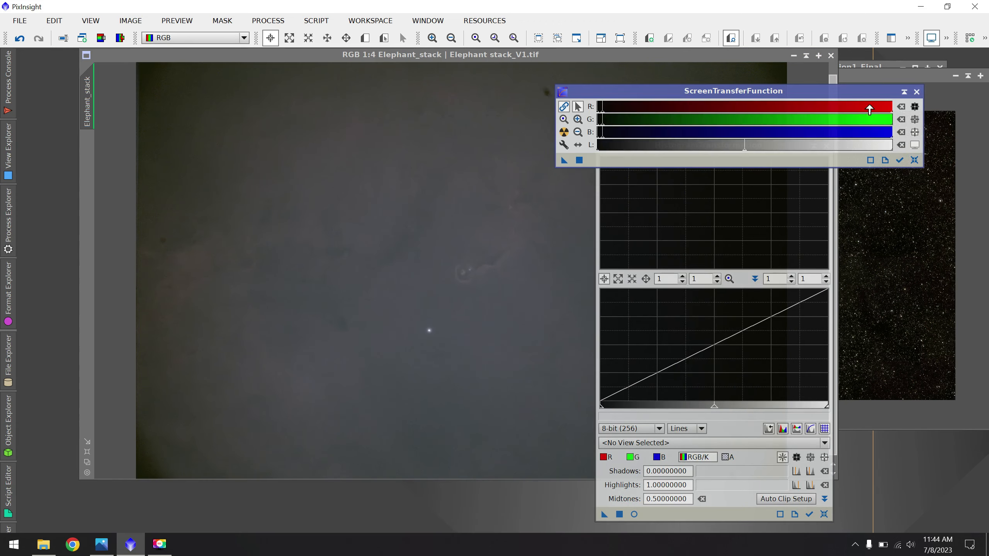
pyautogui.click(913, 160)
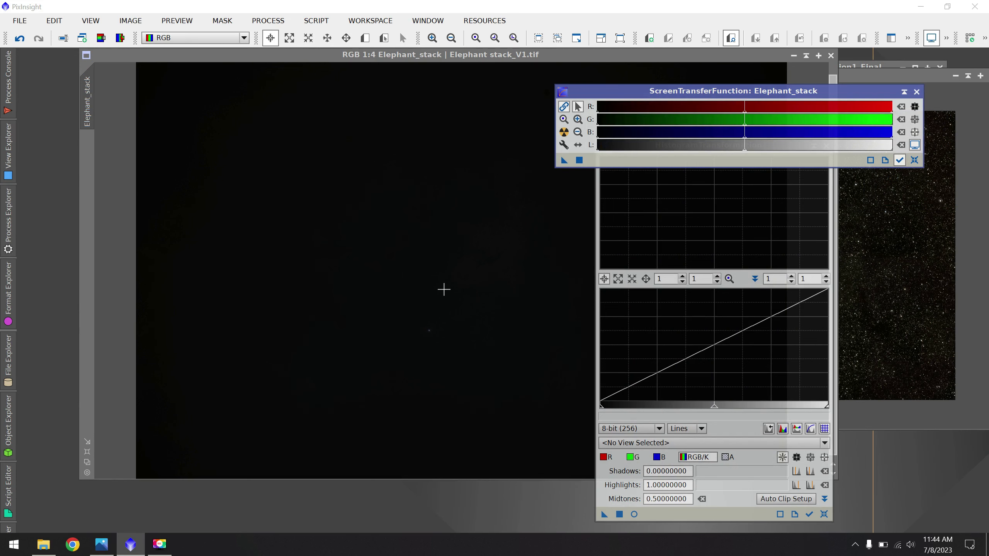
pyautogui.hotkey('ctrl', 'a')
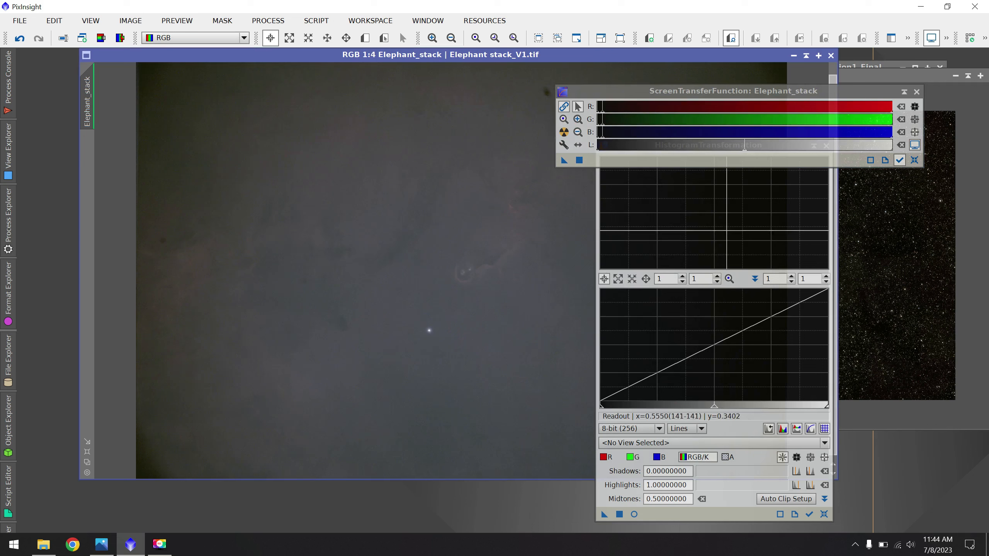
# Place HistogramTransformation beside ScreenTransferFunction and make it track the active Elephant_stack view.
pyautogui.moveTo(689, 92); pyautogui.dragTo(776, 51)
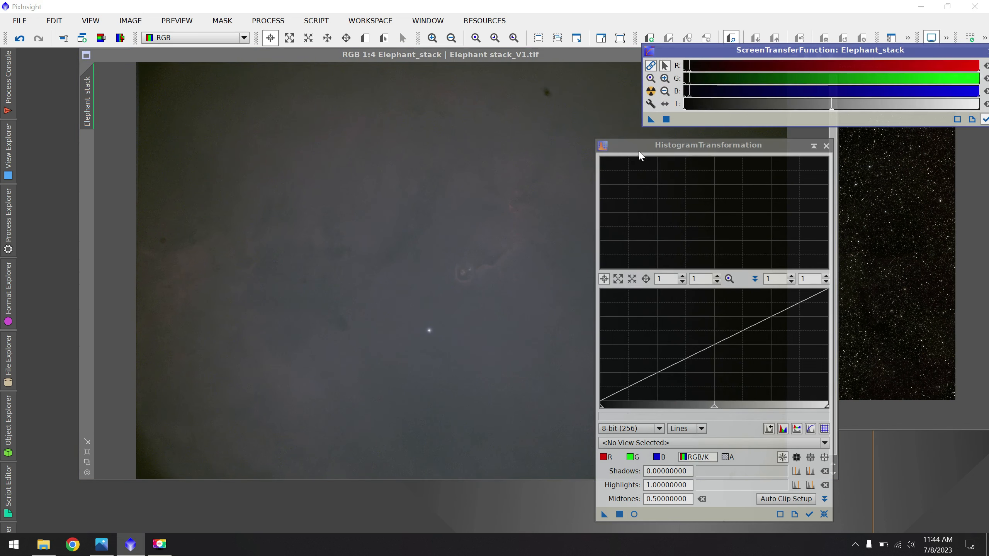
pyautogui.moveTo(637, 148); pyautogui.dragTo(401, 62)
pyautogui.moveTo(745, 54); pyautogui.dragTo(701, 64)
pyautogui.click(580, 62)
pyautogui.click(4, 247)
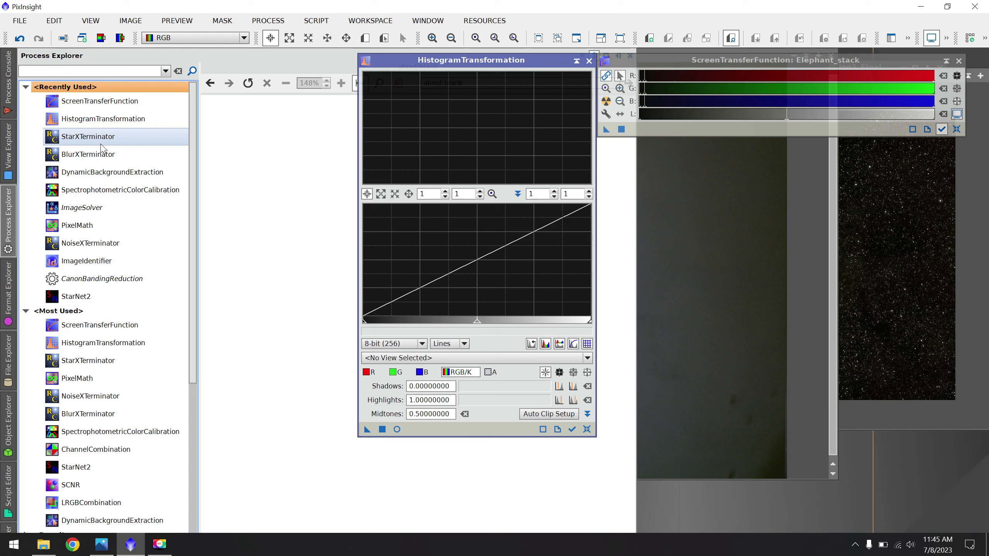
pyautogui.click(270, 21)
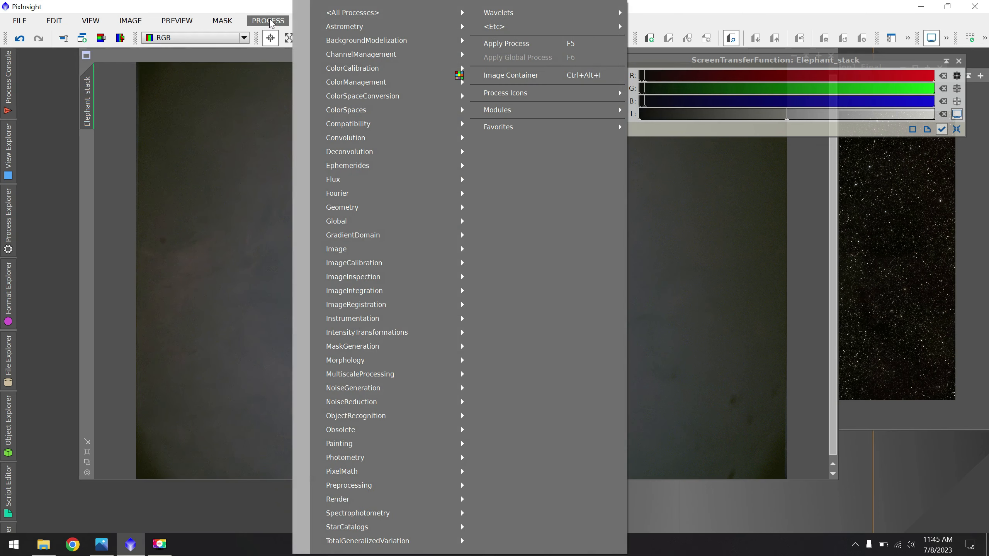
pyautogui.click(271, 22)
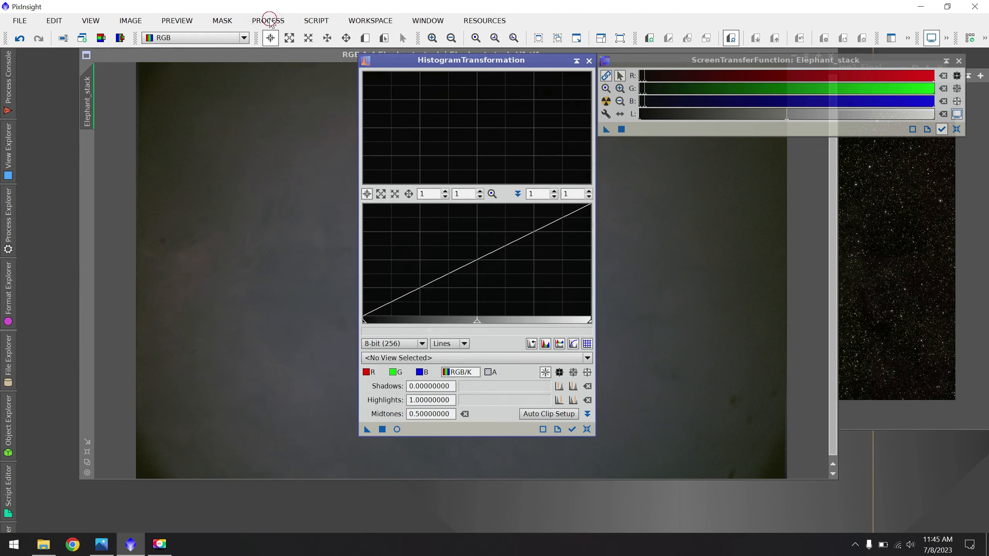
pyautogui.click(571, 429)
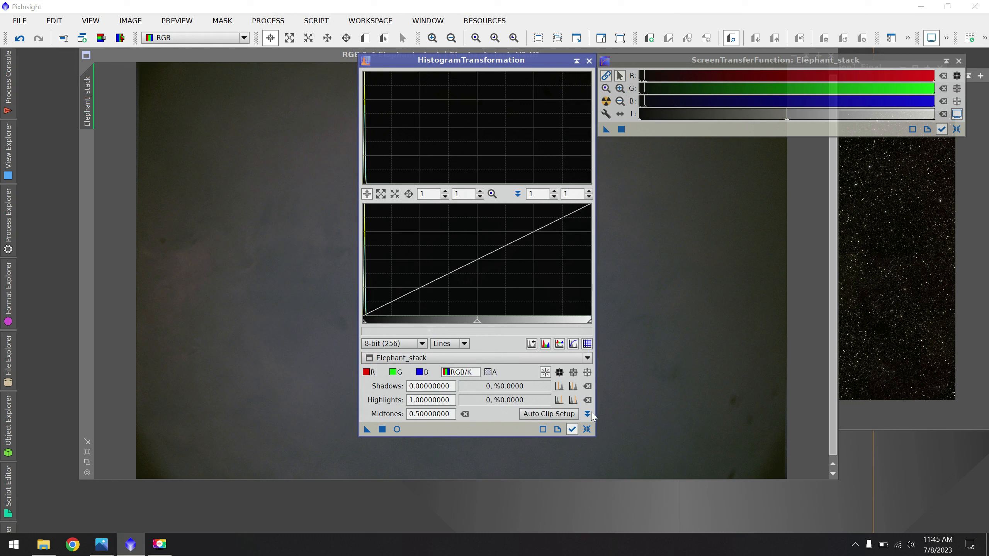
pyautogui.click(858, 67)
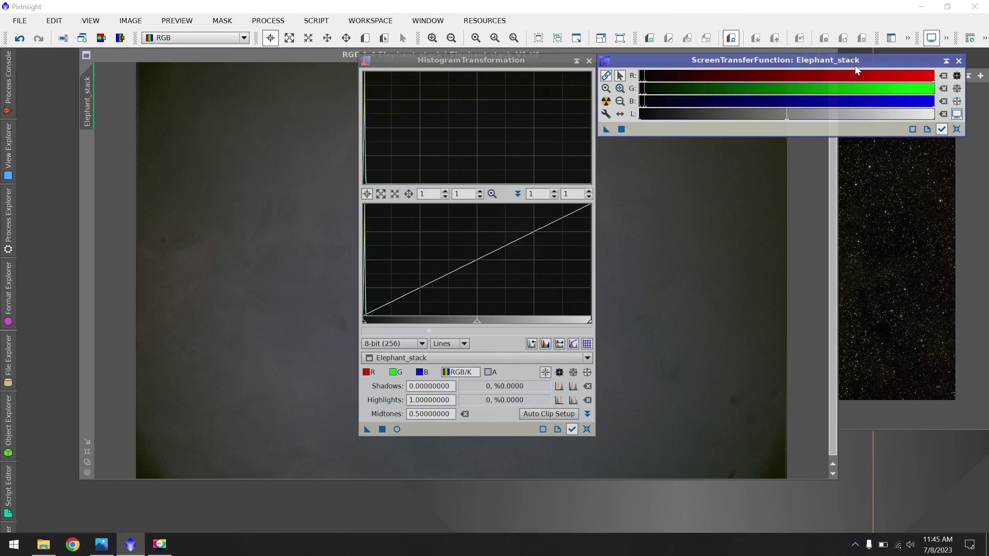
# Duplicate the starless Elephant_stack image, minimize the original, and position the clone beside the HistogramTransformation window.
pyautogui.click(253, 59)
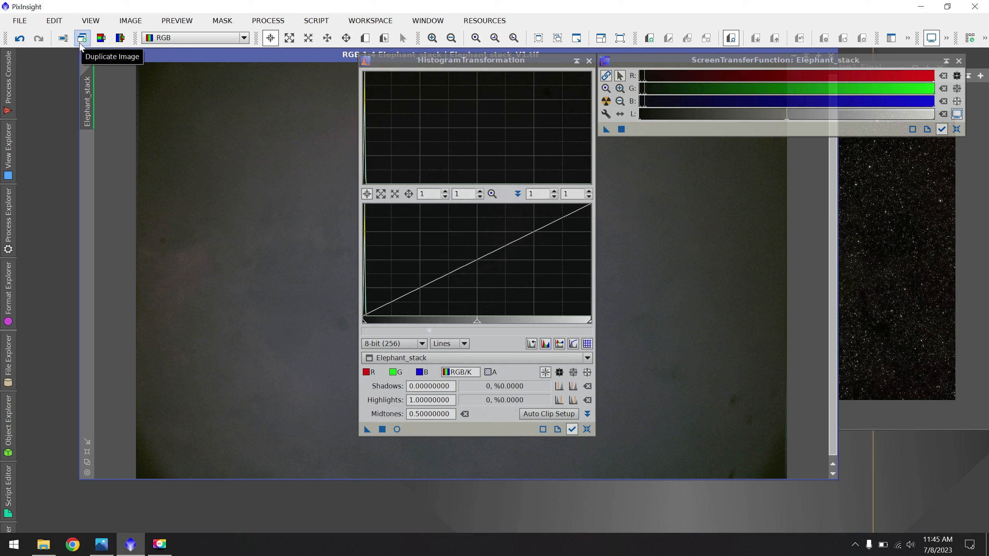
pyautogui.click(81, 40)
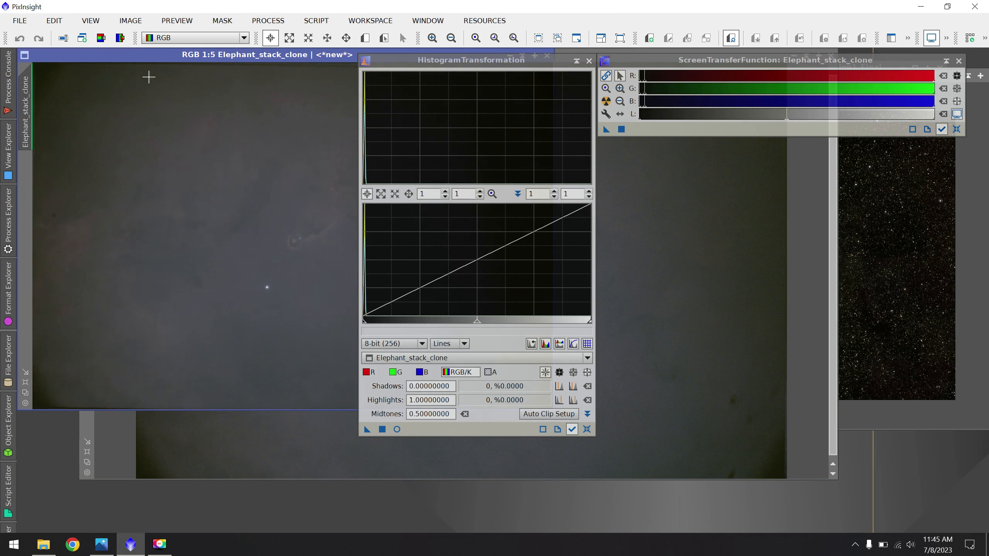
pyautogui.moveTo(131, 62); pyautogui.dragTo(272, 137)
pyautogui.click(123, 55)
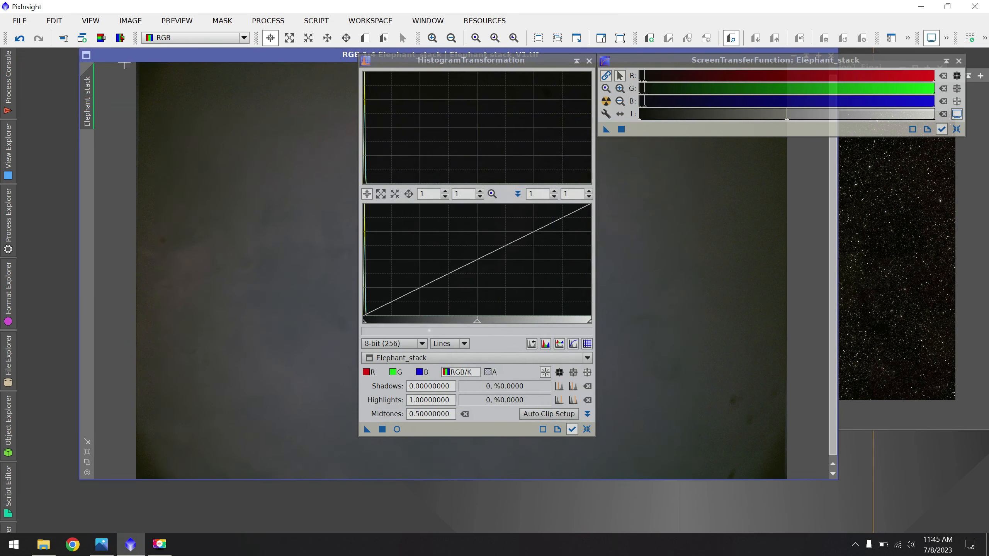
pyautogui.moveTo(760, 60); pyautogui.dragTo(760, 85)
pyautogui.click(793, 55)
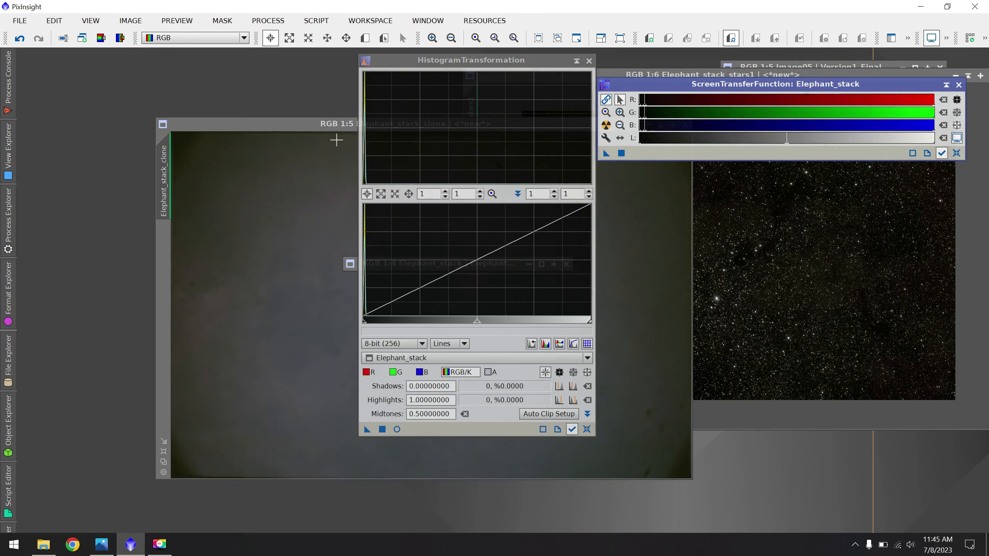
pyautogui.moveTo(300, 126); pyautogui.dragTo(190, 83)
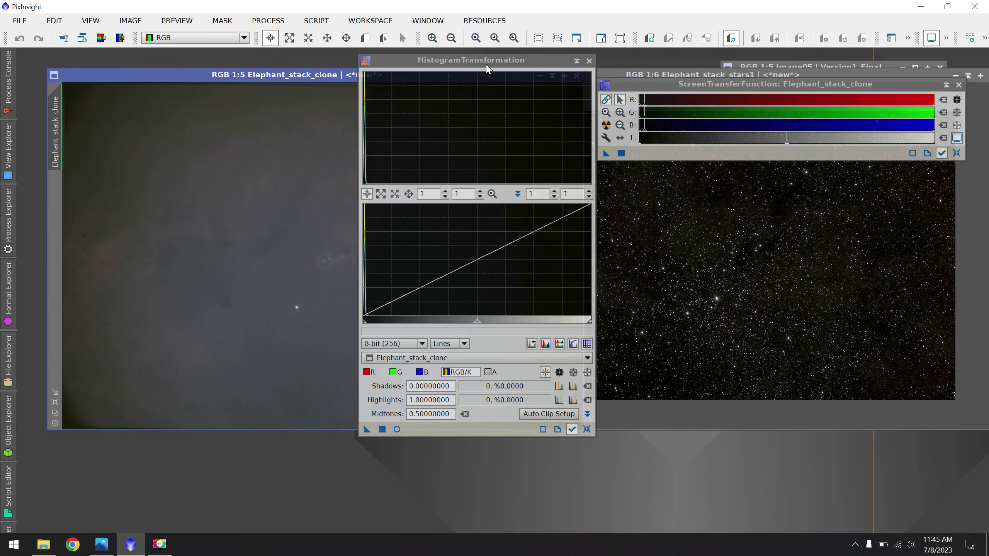
# Transfer the ScreenTransferFunction stretch of Elephant_stack_clone to HistogramTransformation and apply it permanently to the clone.
pyautogui.click(682, 88)
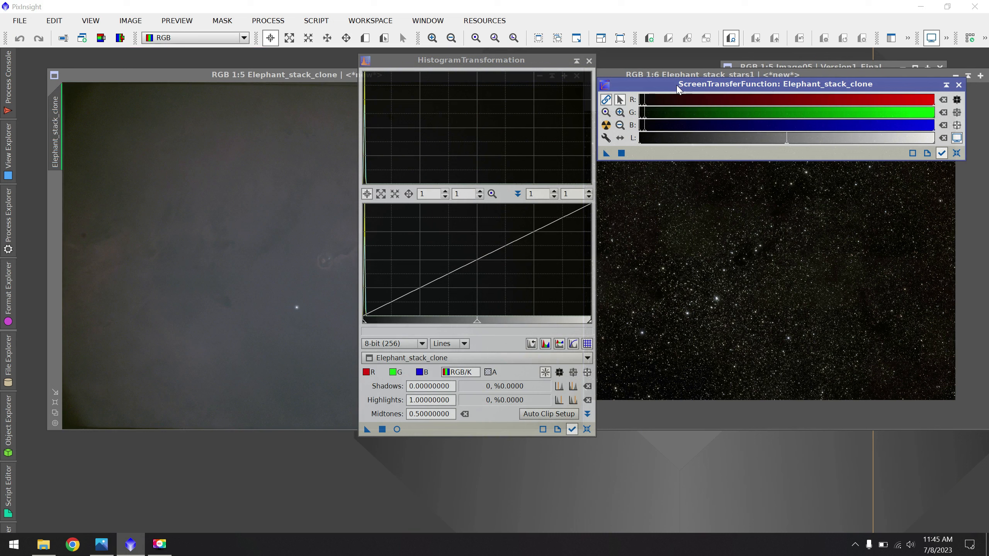
pyautogui.click(305, 78)
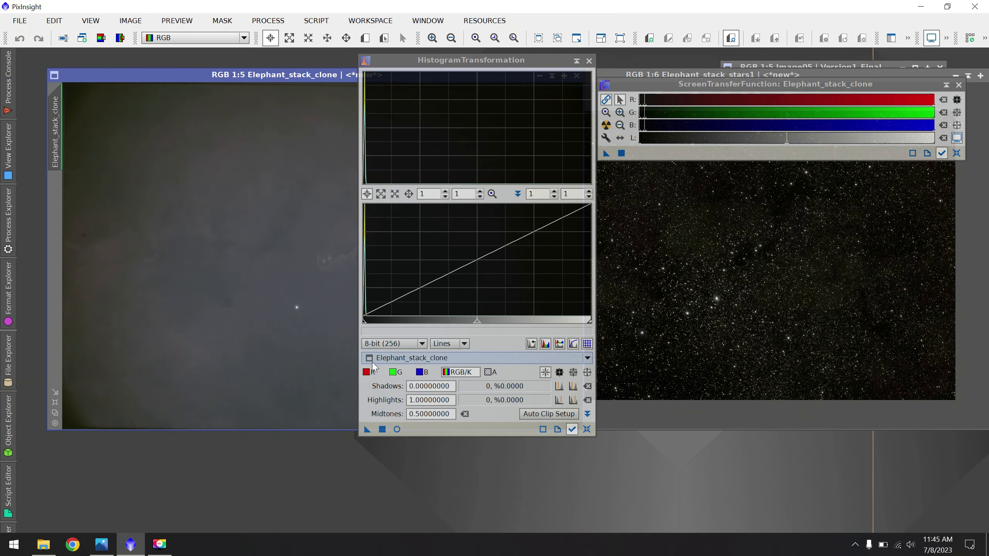
pyautogui.click(782, 87)
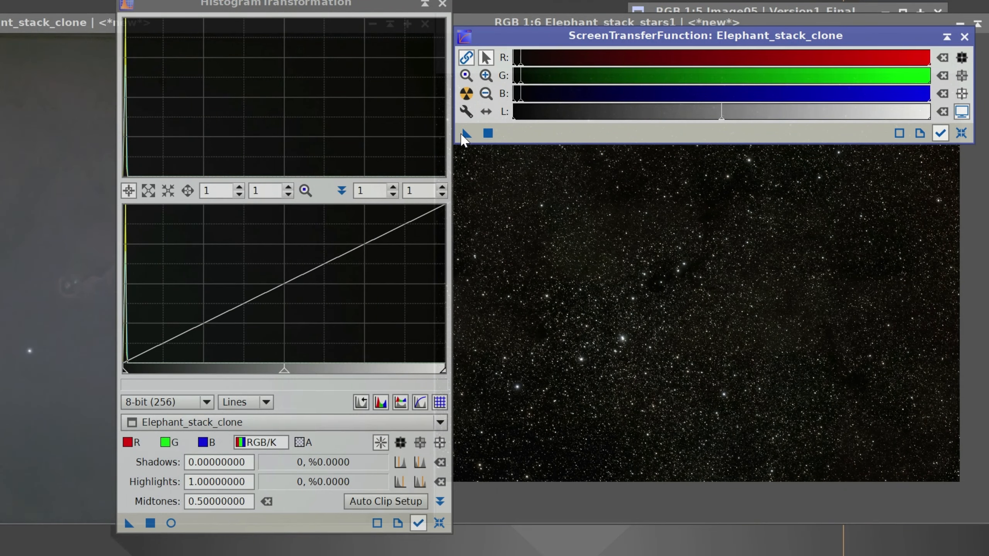
pyautogui.click(465, 134)
pyautogui.moveTo(555, 117); pyautogui.dragTo(237, 522)
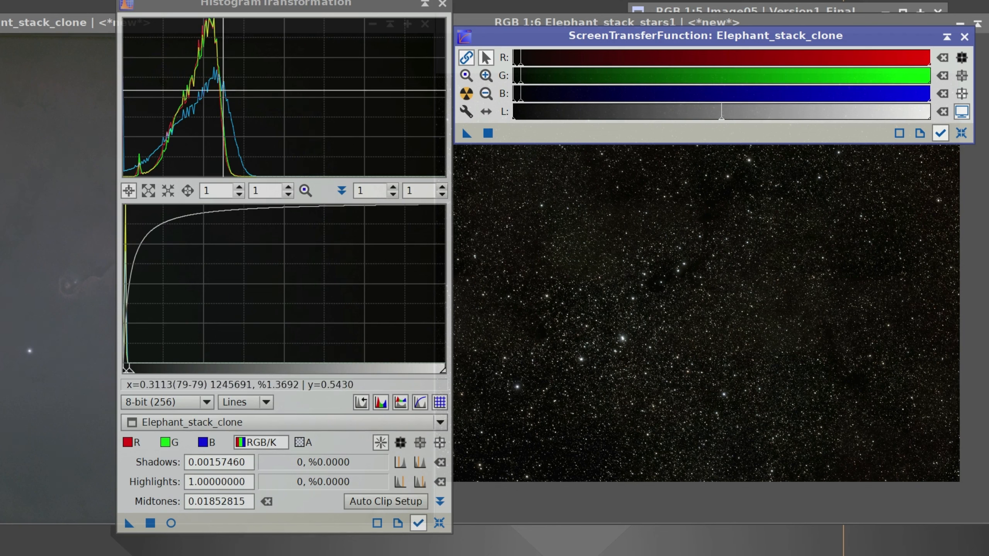
pyautogui.click(149, 523)
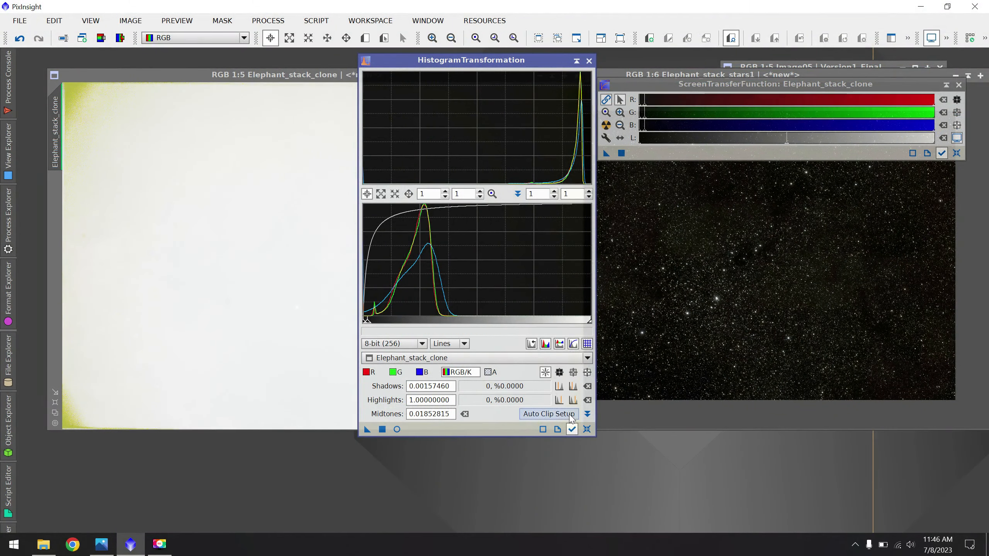
# Reset HistogramTransformation and the ScreenTransferFunction of Elephant_stack_clone, and close both process windows.
pyautogui.click(587, 430)
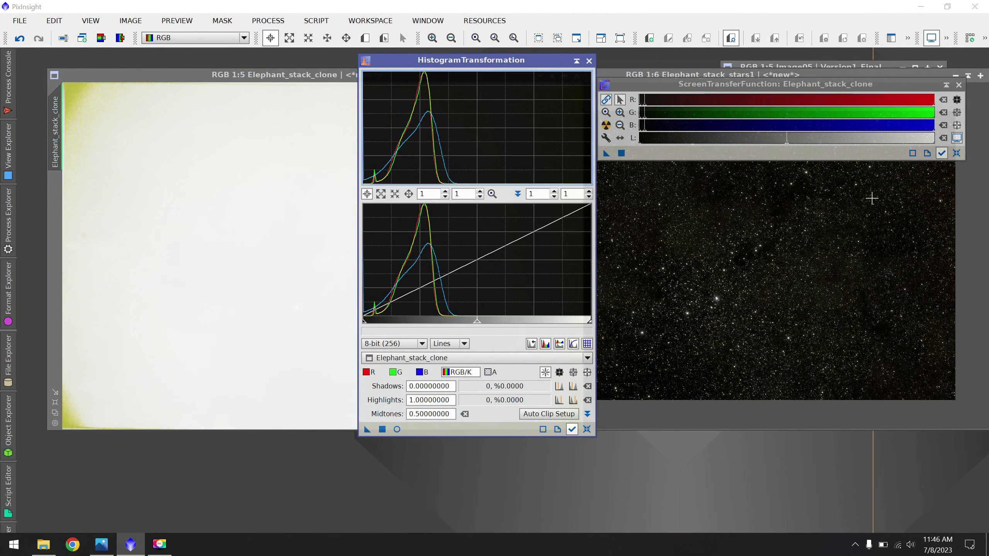
pyautogui.click(956, 153)
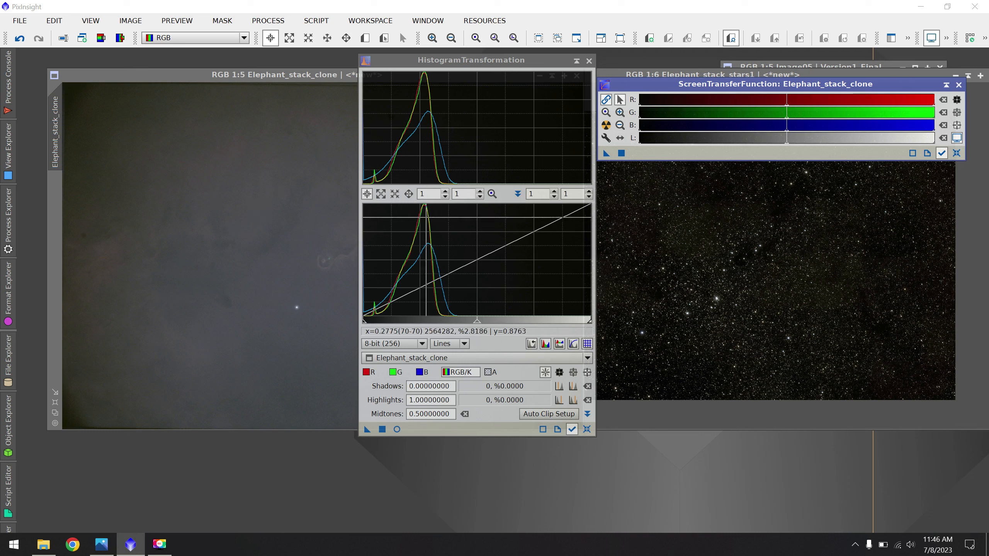
pyautogui.click(589, 61)
pyautogui.click(958, 85)
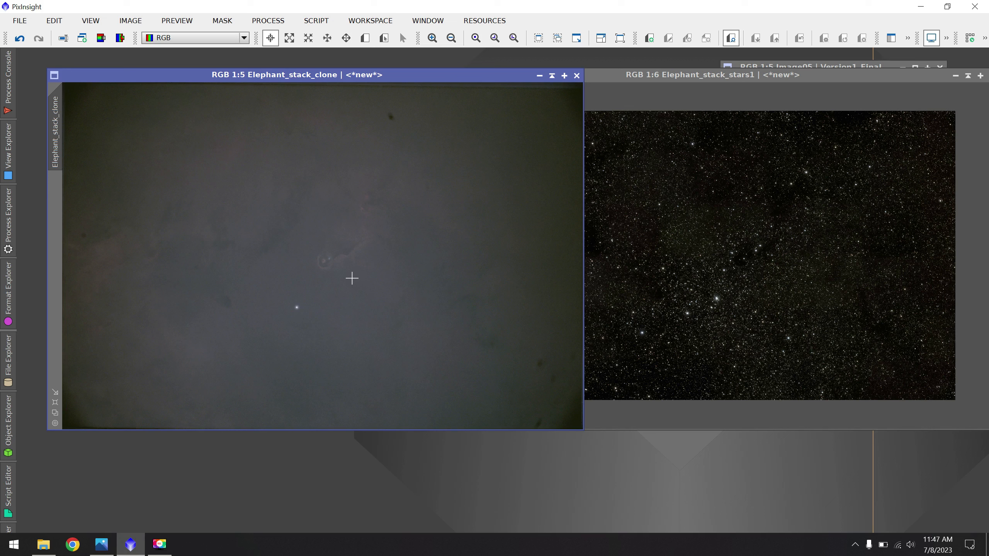
# Save Elephant_stack_clone as the TIFF file Elephant_stack_clone1.tif in the current Downloads subfolder.
pyautogui.click(19, 20)
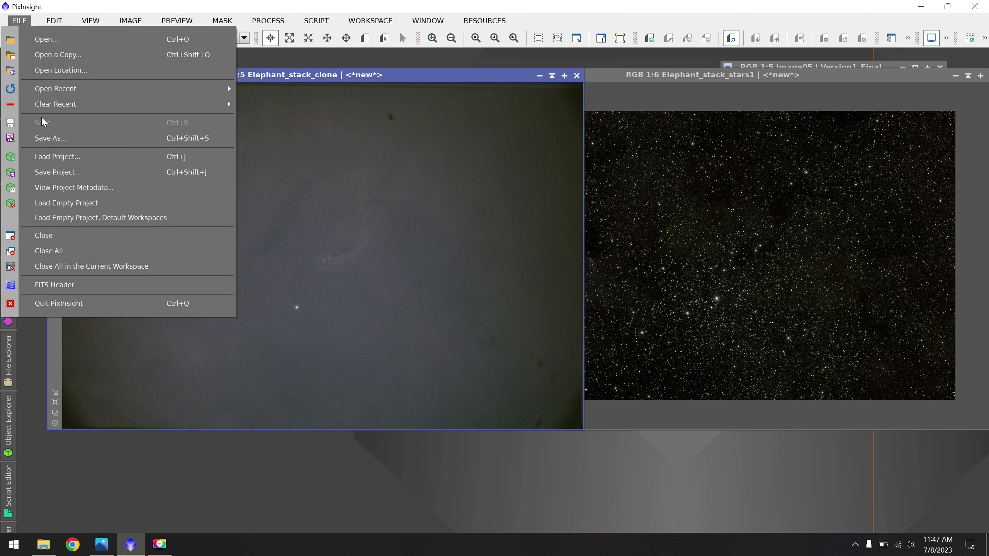
pyautogui.click(51, 138)
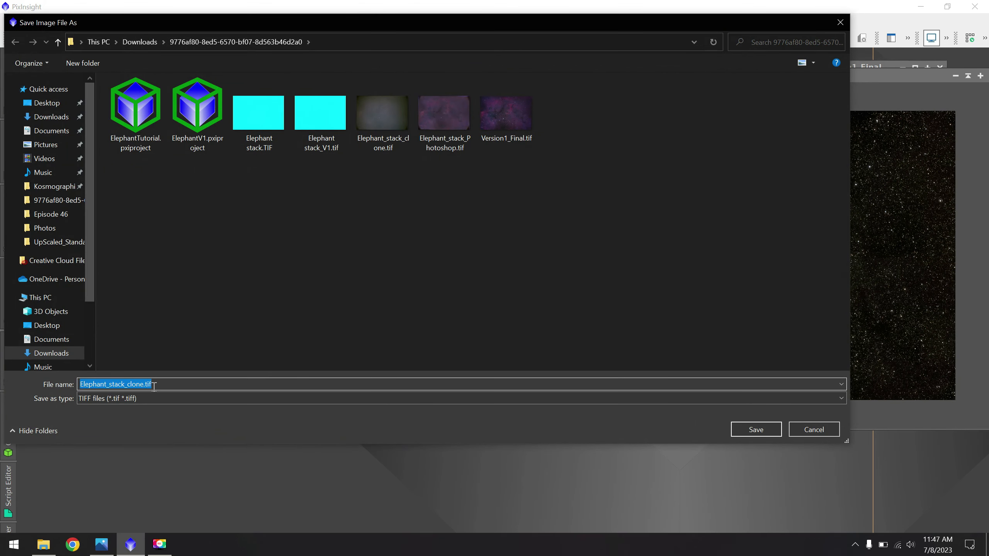
pyautogui.click(136, 384)
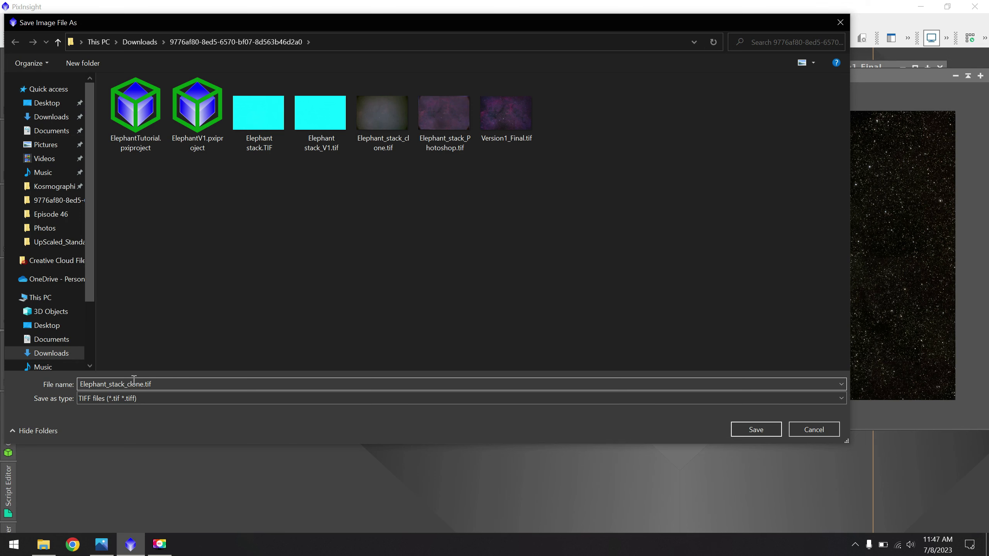
pyautogui.write('1')
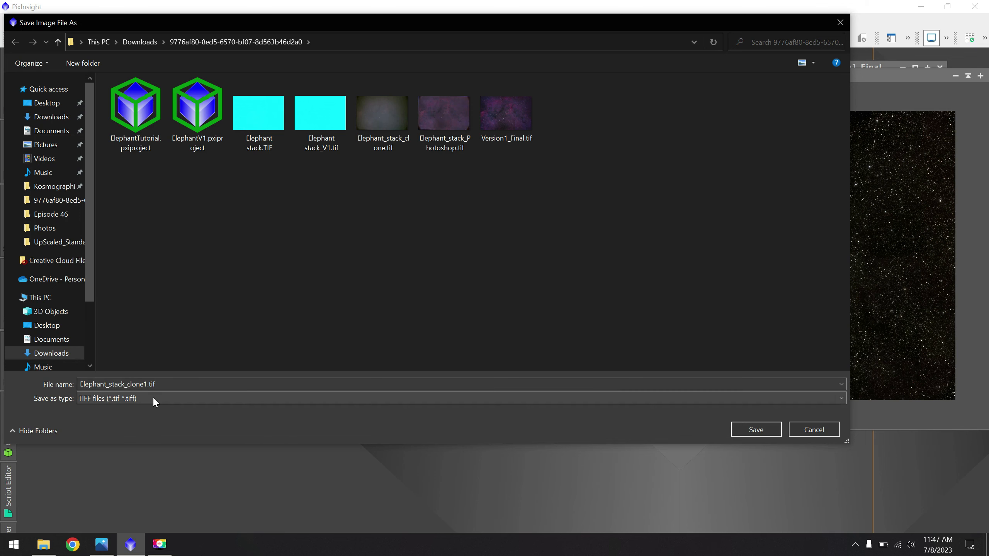
pyautogui.click(126, 399)
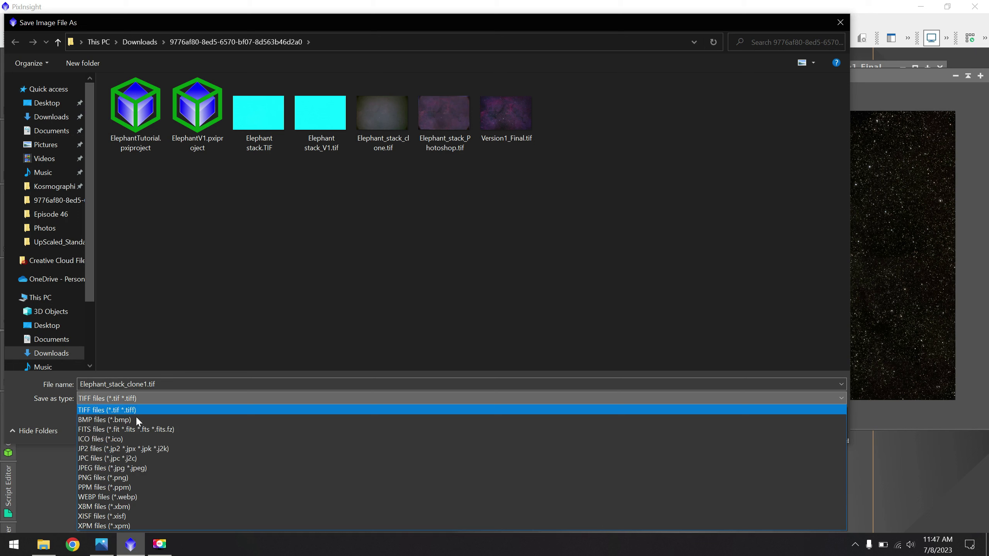
pyautogui.click(133, 514)
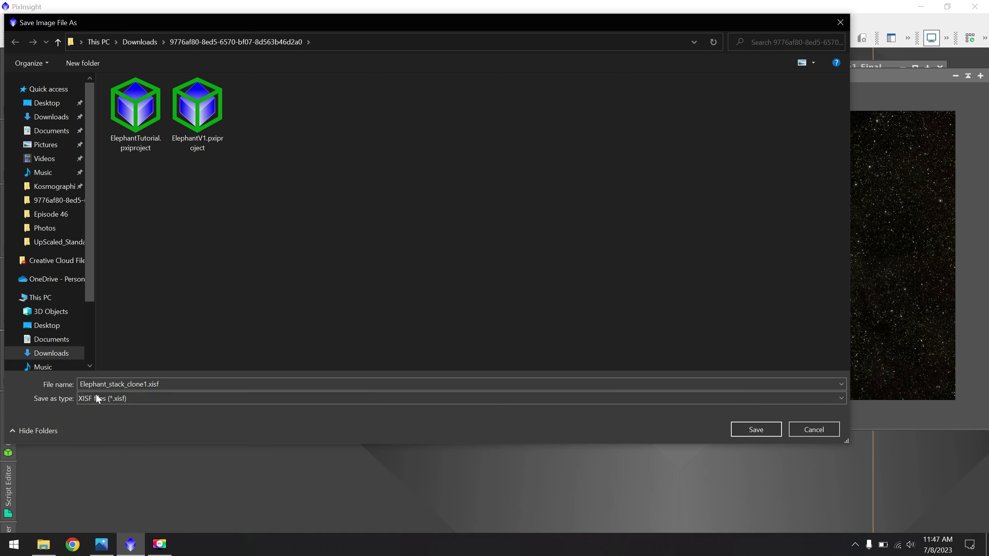
pyautogui.click(179, 398)
pyautogui.click(159, 409)
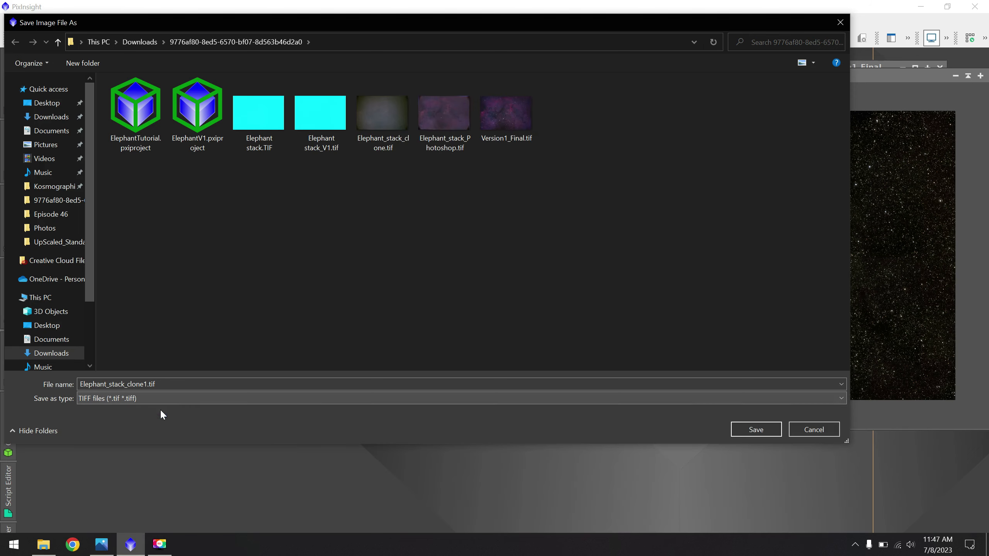
pyautogui.click(754, 428)
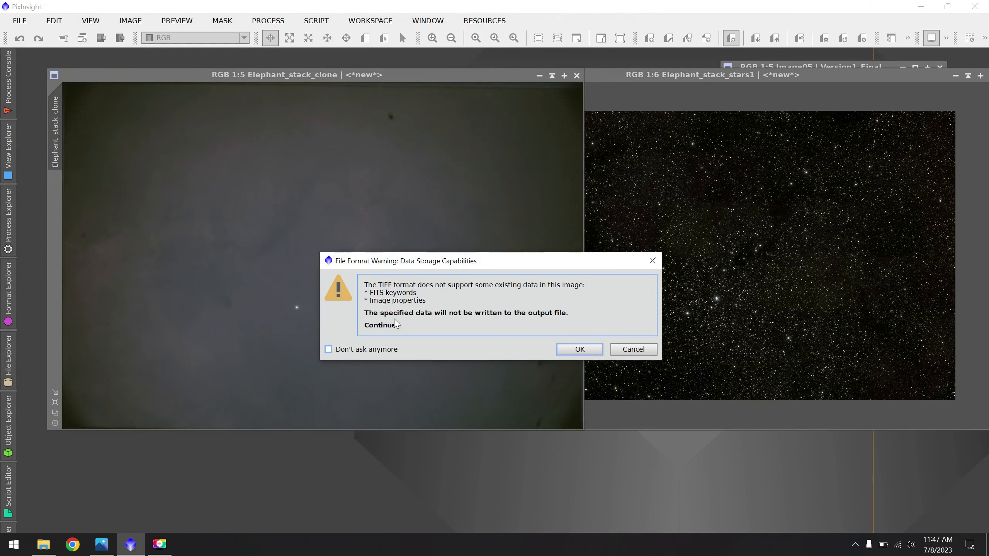
# Accept the TIFF format's data limitations and write the file as 16-bit unsigned integer without compression.
pyautogui.click(571, 349)
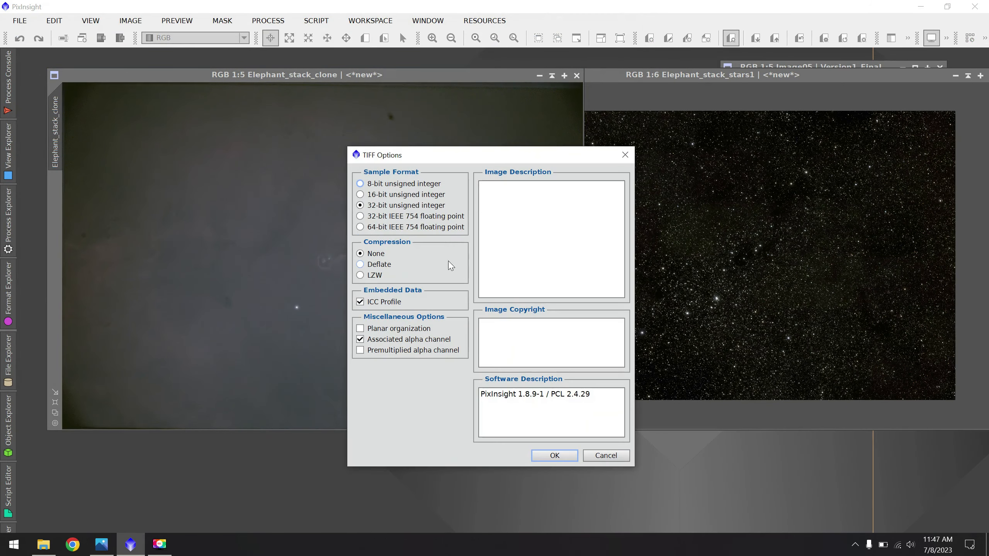
pyautogui.click(395, 194)
pyautogui.click(554, 455)
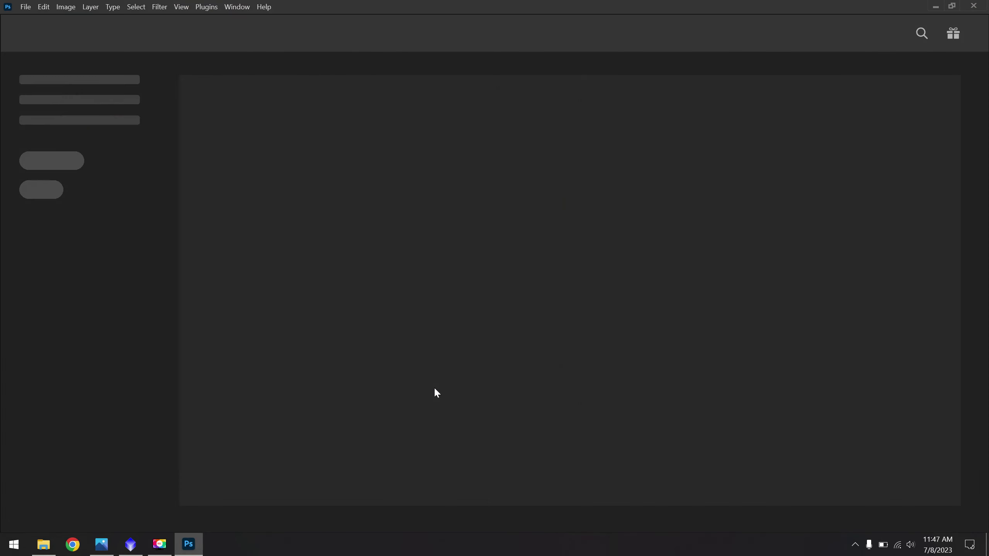
# Switch to Photoshop and open Elephant_stack_clone1.tif.
pyautogui.click(26, 7)
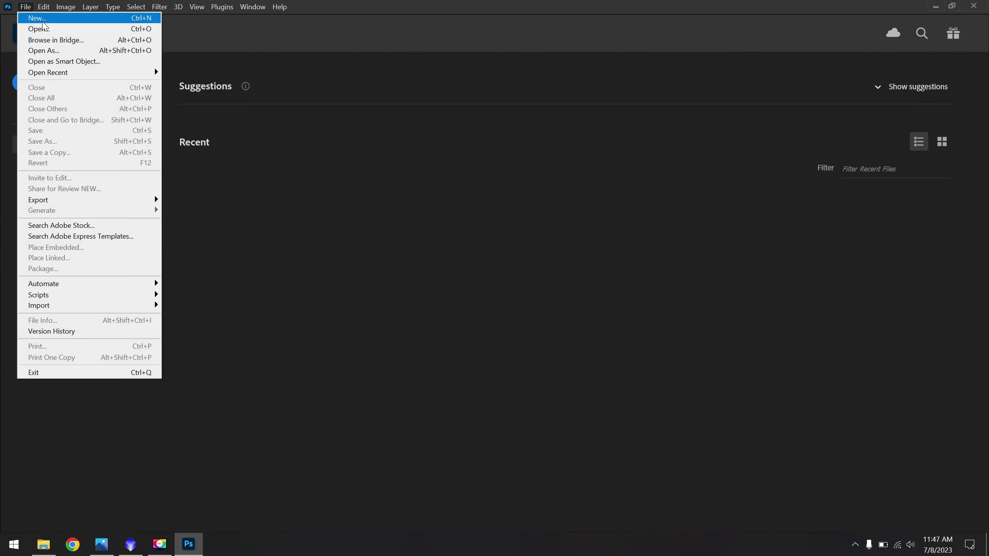
pyautogui.click(39, 28)
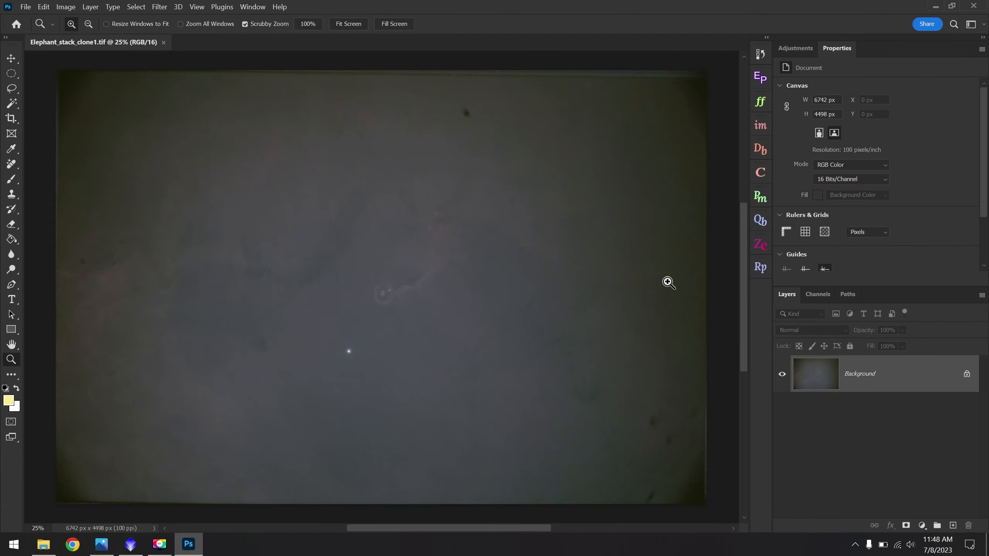
pyautogui.click(131, 544)
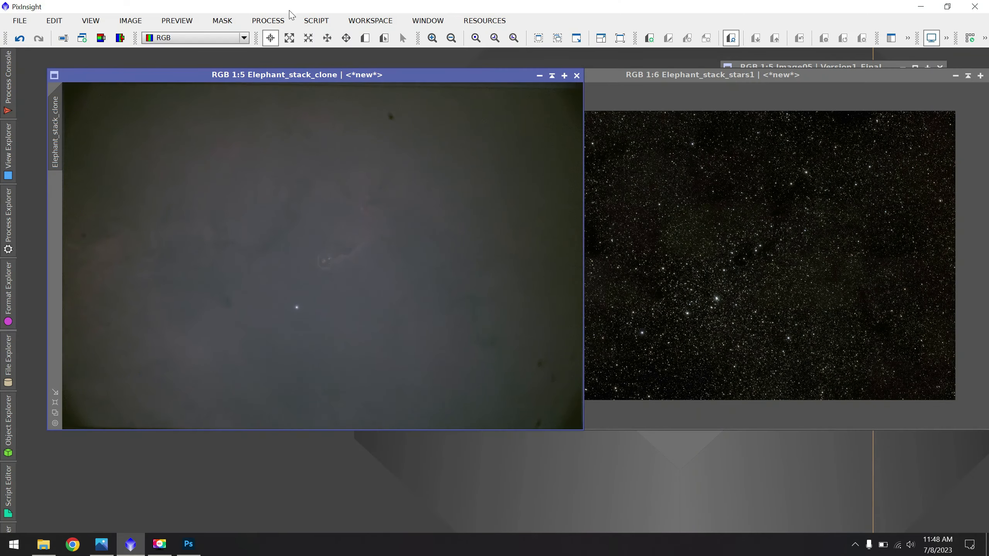
pyautogui.click(273, 20)
pyautogui.moveTo(331, 13)
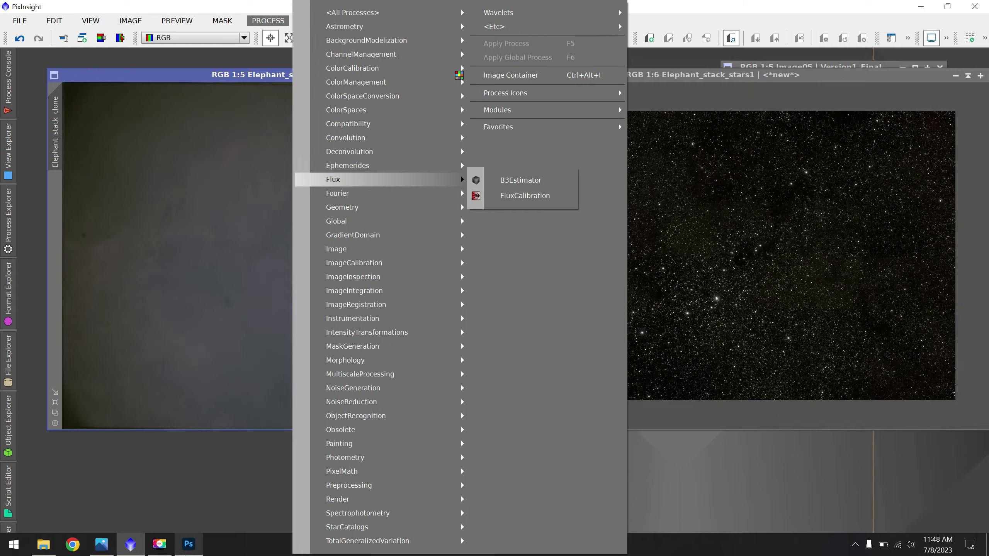
pyautogui.click(190, 544)
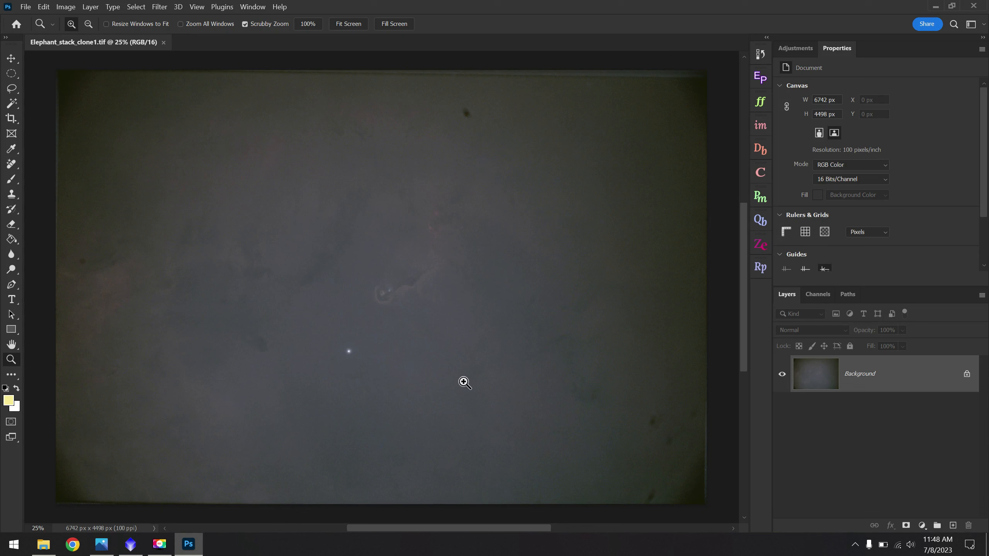
# Duplicate the Background layer as a new layer named GradientFix.
pyautogui.rightClick(856, 385)
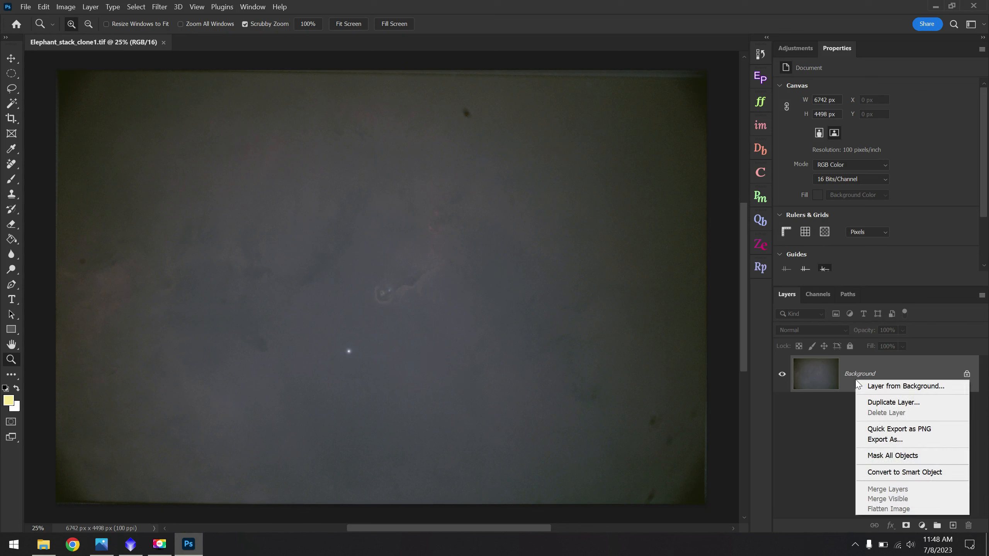
pyautogui.click(892, 402)
pyautogui.write('G')
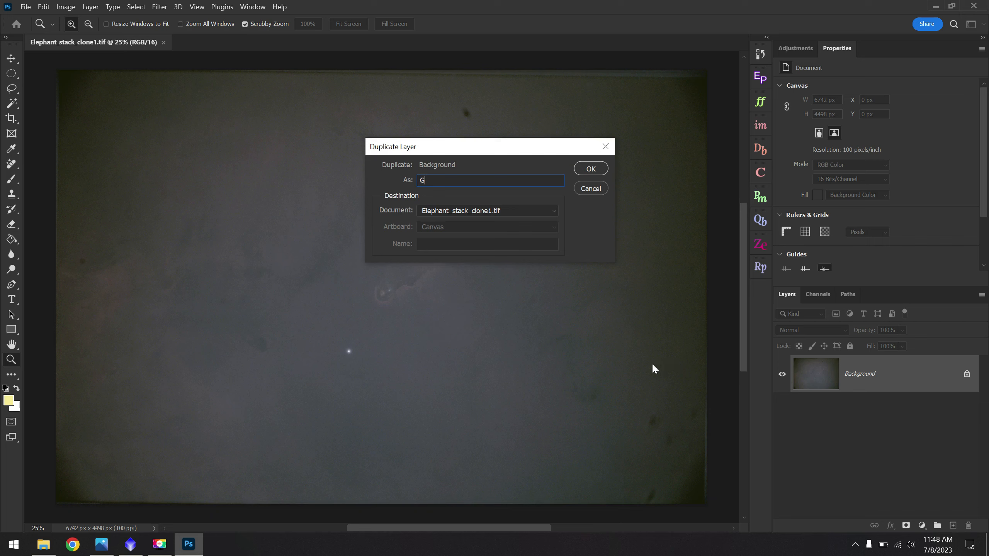
pyautogui.write('radientFix')
pyautogui.press('Return')
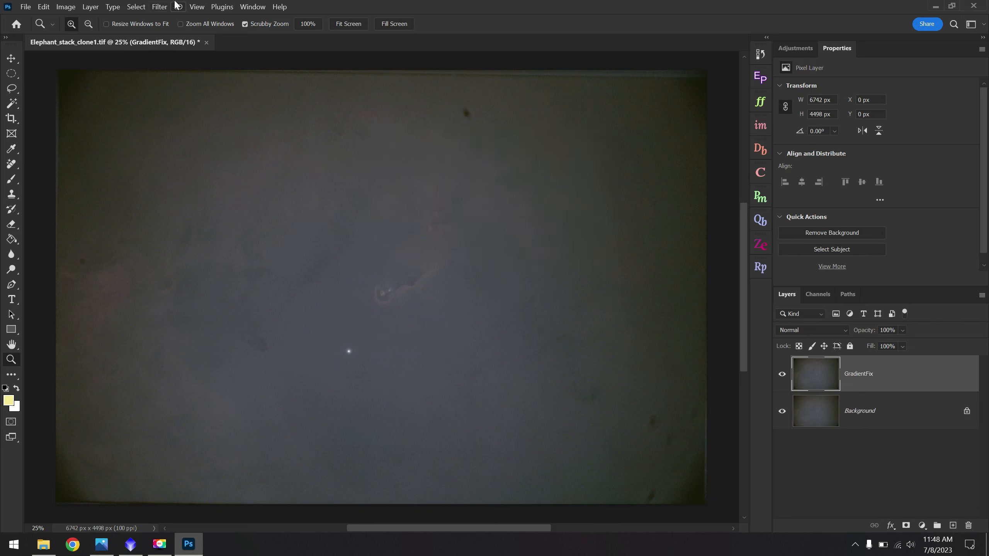
# Open the RC-Astro GradientXTerminator filter for the GradientFix layer and move its dialog clear of the nebula.
pyautogui.click(163, 7)
pyautogui.moveTo(190, 268)
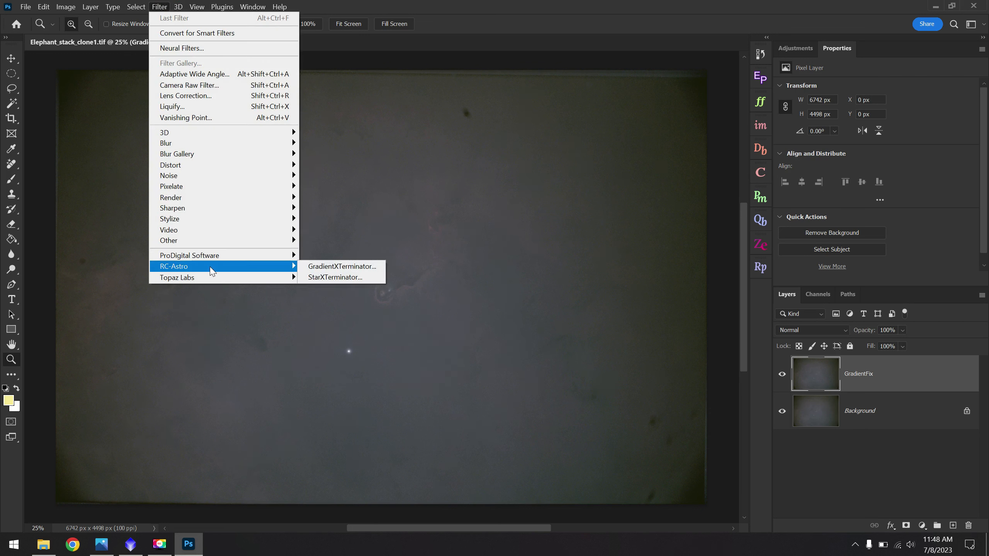
pyautogui.click(374, 267)
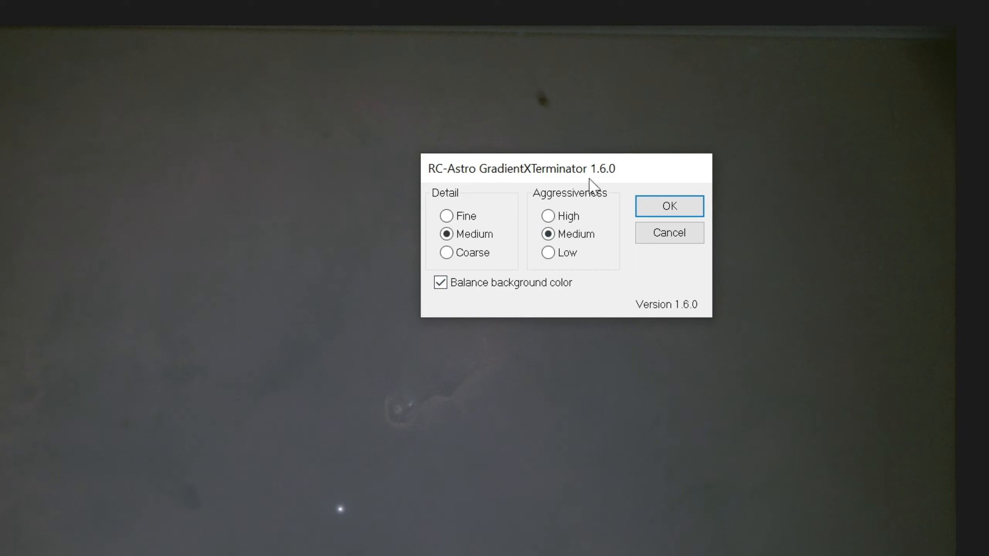
pyautogui.moveTo(589, 178); pyautogui.dragTo(988, 165)
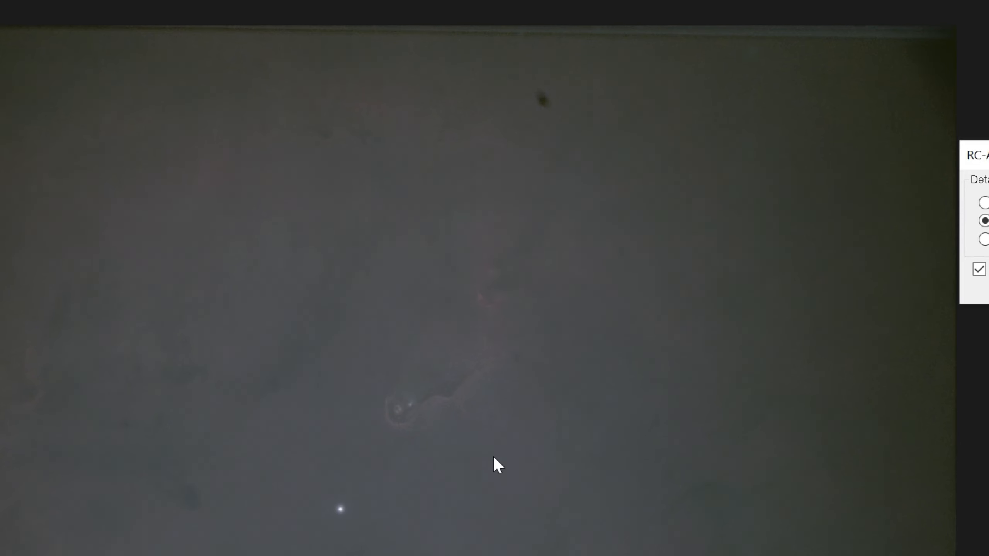
pyautogui.moveTo(977, 155); pyautogui.dragTo(797, 172)
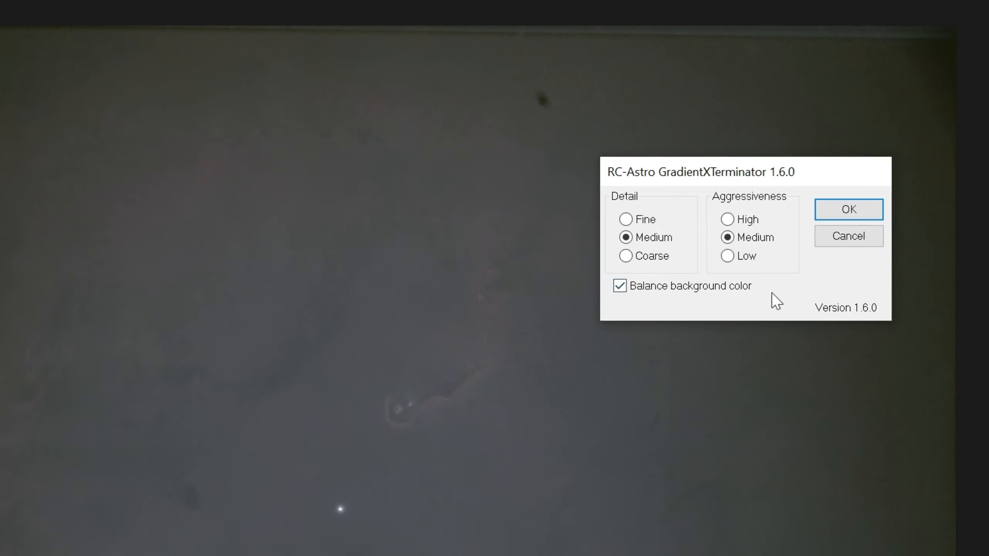
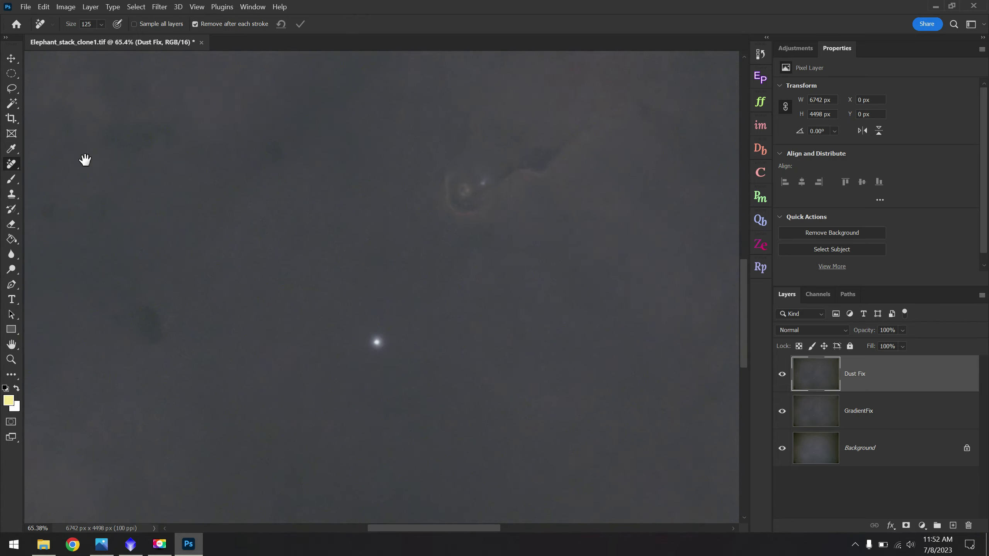
# Paint out the dark dust spots near the image's lower-right corner on the Dust Fix layer with the Remove tool.
pyautogui.moveTo(490, 354); pyautogui.dragTo(151, 206)
pyautogui.moveTo(548, 366); pyautogui.dragTo(202, 246)
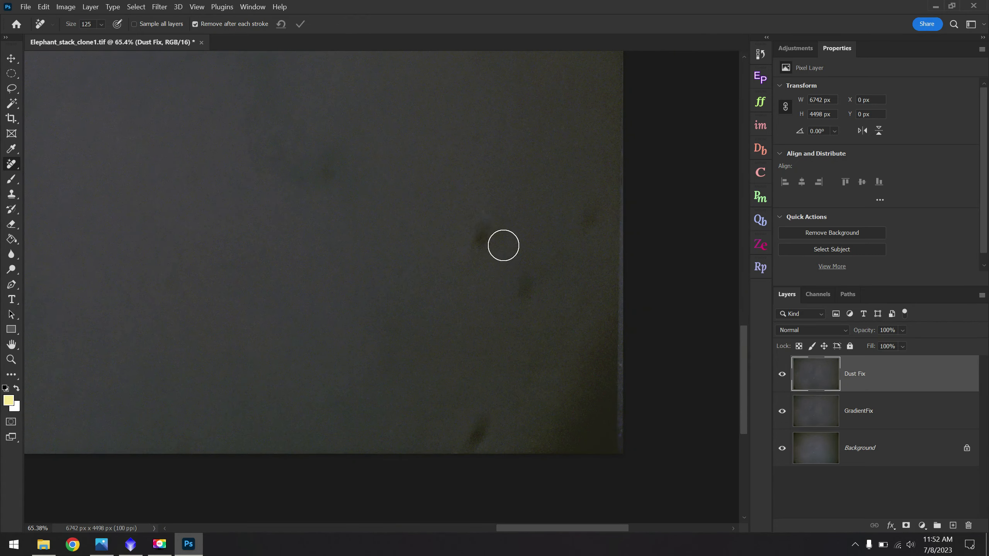
pyautogui.moveTo(477, 221)
pyautogui.mouseDown()
pyautogui.moveTo(475, 250)
pyautogui.moveTo(498, 228)
pyautogui.mouseUp()
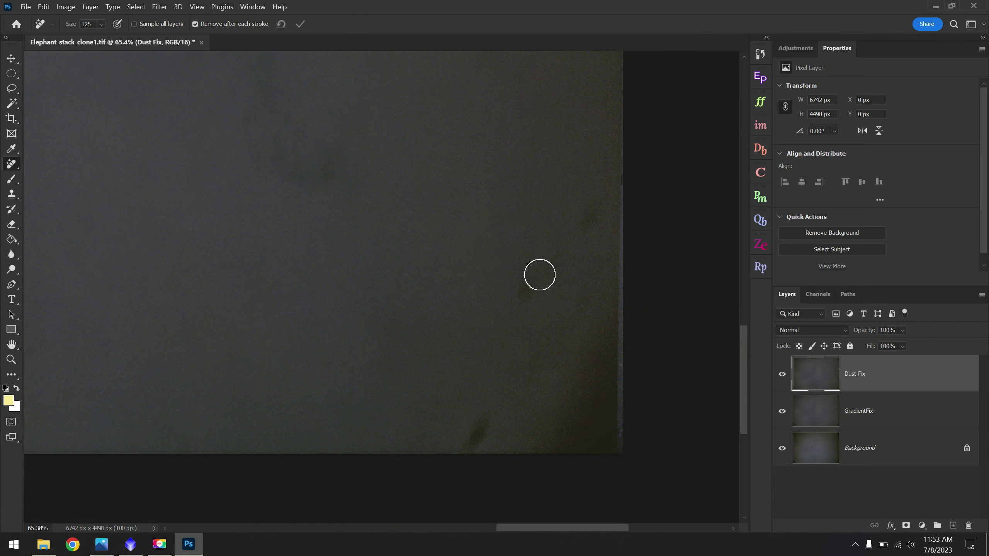
pyautogui.moveTo(535, 269); pyautogui.dragTo(510, 317)
# Check the Dust Fix layer's effect on the whole image and stamp all visible layers into a new top layer.
pyautogui.click(10, 359)
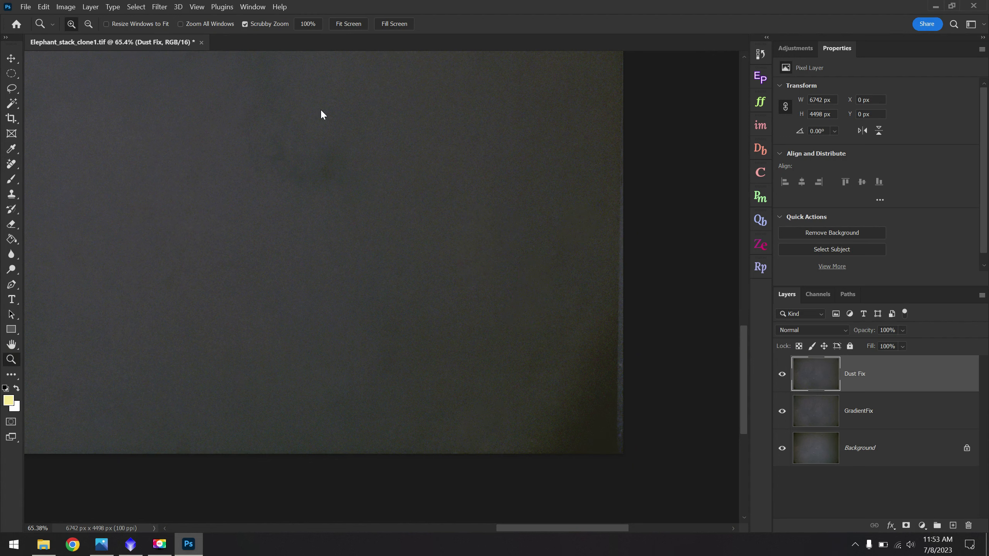
pyautogui.click(347, 29)
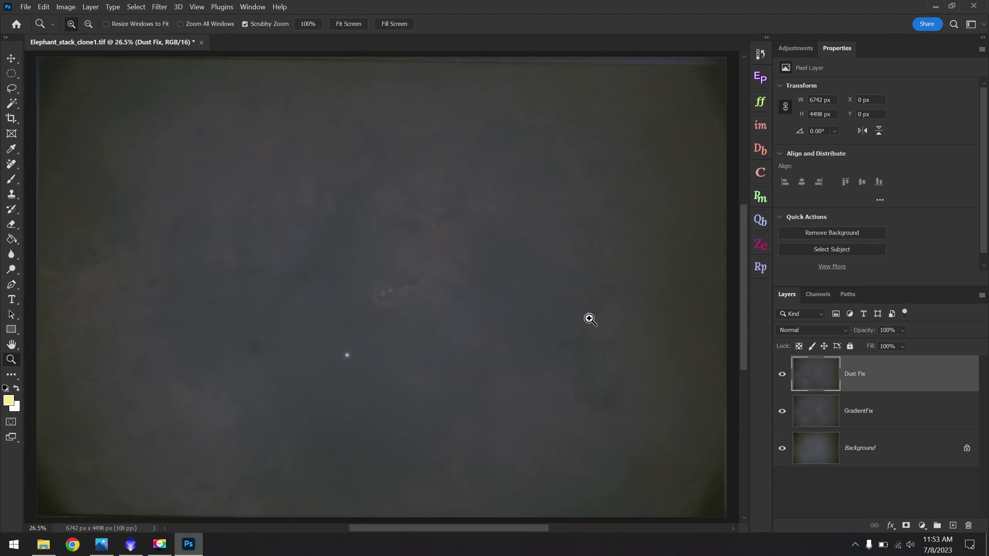
pyautogui.click(782, 374)
pyautogui.hotkey('ctrl', 'shift', 'alt', 'e')
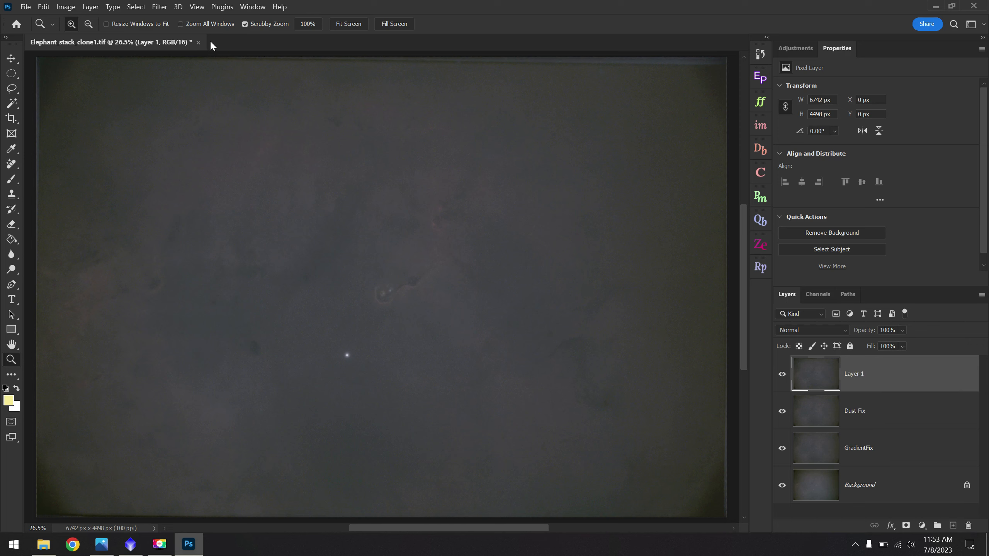
# Open the Camera Raw Filter on the stamped layer and set Whites to +67 and Blacks to -77.
pyautogui.click(159, 6)
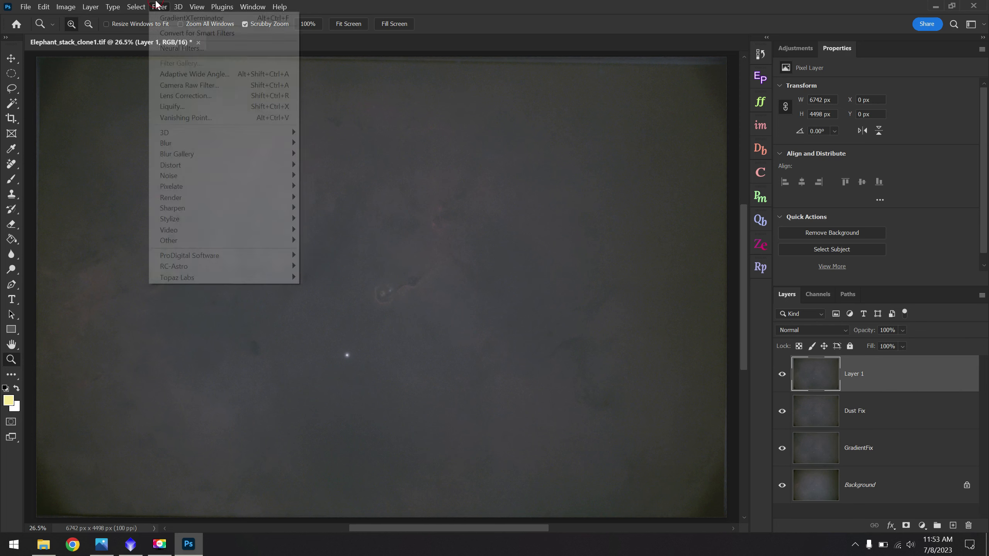
pyautogui.click(214, 86)
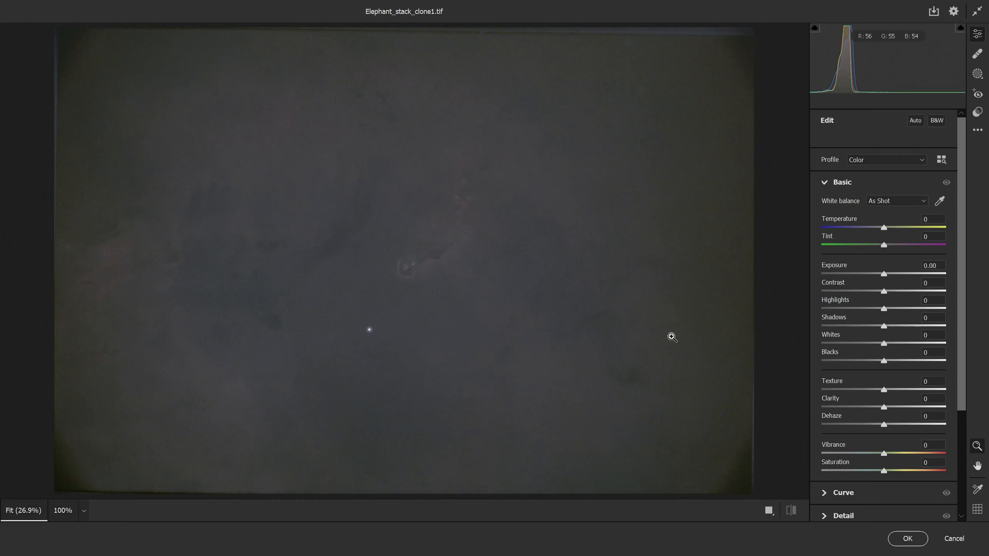
pyautogui.moveTo(888, 343); pyautogui.dragTo(926, 345)
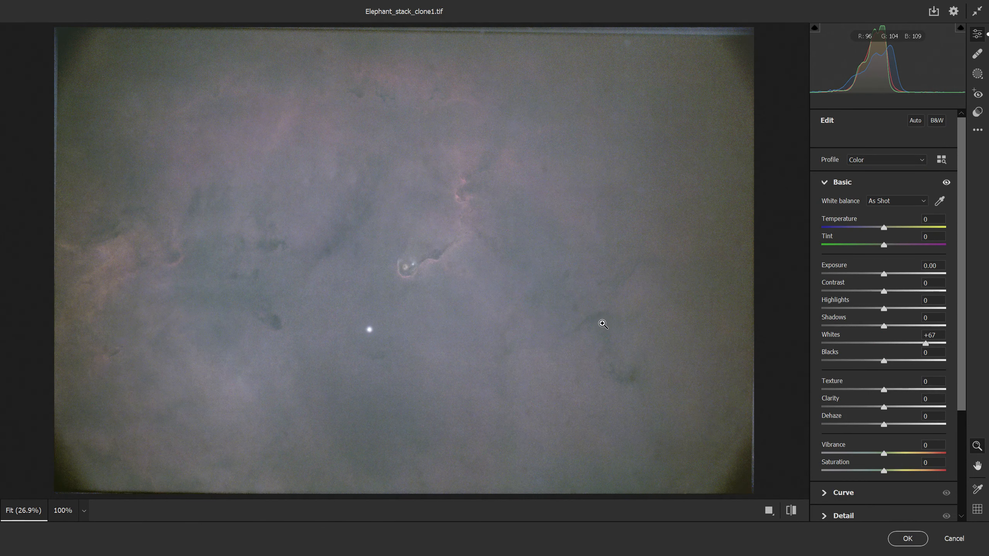
pyautogui.moveTo(882, 362); pyautogui.dragTo(837, 363)
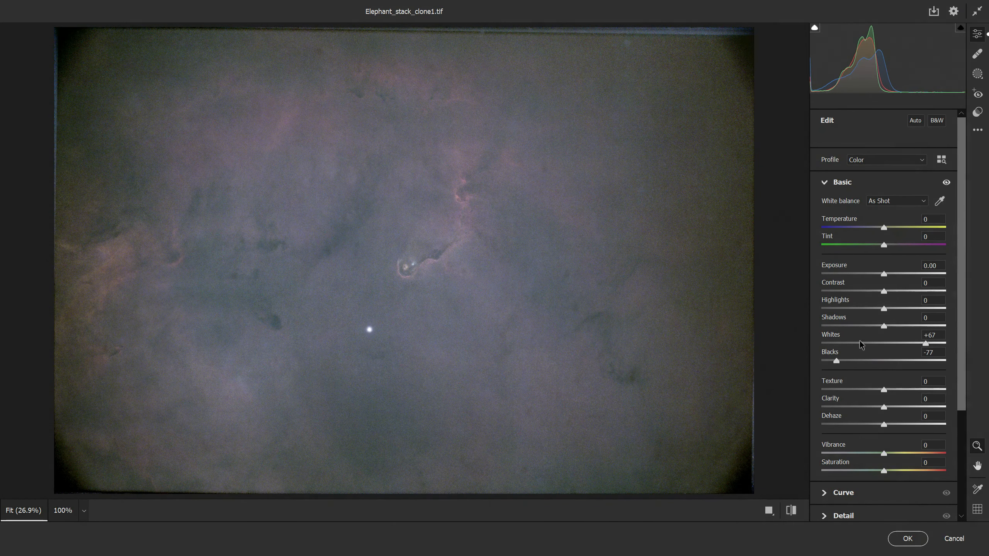
# Set Exposure to -0.10, Contrast to +42, Highlights to -46, Shadows to -30 and Whites to +66, and raise the Saturation.
pyautogui.moveTo(884, 291); pyautogui.dragTo(865, 326)
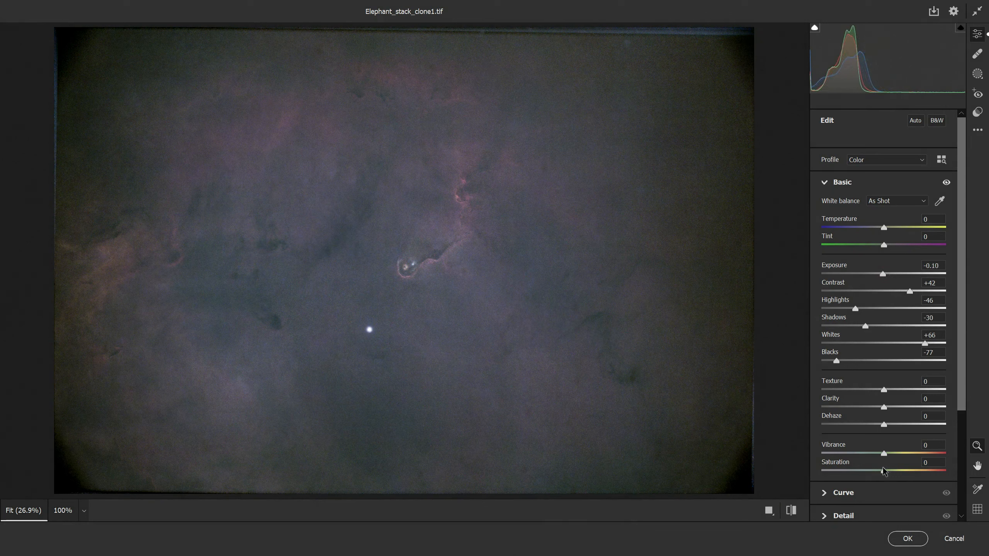
pyautogui.moveTo(884, 470); pyautogui.dragTo(908, 471)
pyautogui.click(852, 183)
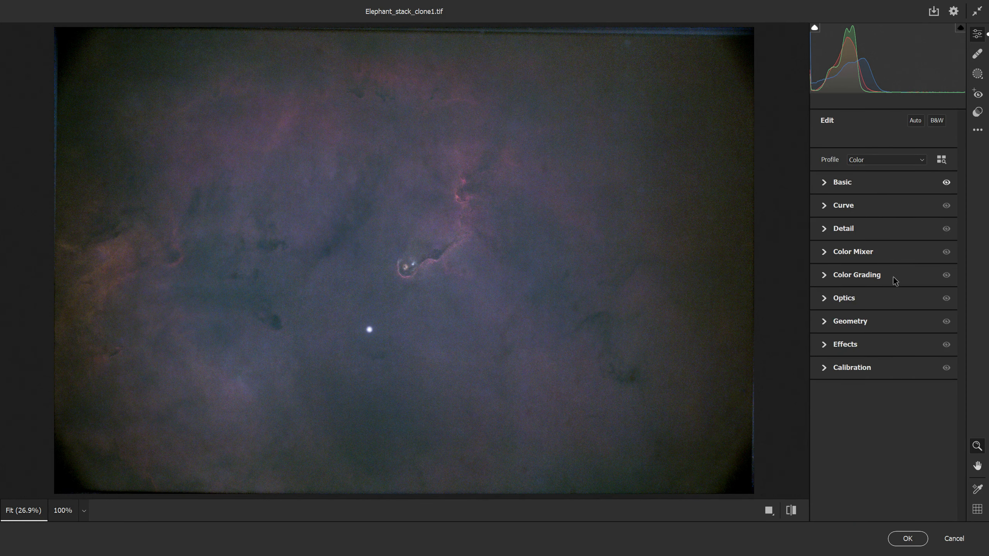
# Tint the midtones blue in Color Grading with hue 218 and saturation 14, and compare the image with and without it.
pyautogui.click(865, 279)
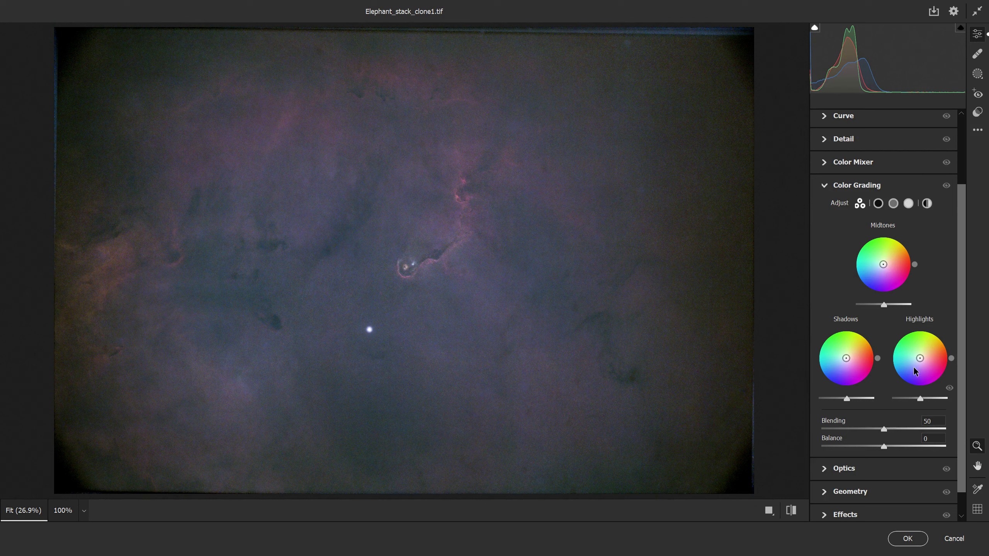
pyautogui.moveTo(883, 265)
pyautogui.mouseDown()
pyautogui.moveTo(887, 254)
pyautogui.moveTo(870, 259)
pyautogui.moveTo(873, 278)
pyautogui.moveTo(892, 279)
pyautogui.moveTo(888, 253)
pyautogui.moveTo(881, 267)
pyautogui.moveTo(893, 269)
pyautogui.moveTo(877, 279)
pyautogui.moveTo(880, 266)
pyautogui.mouseUp()
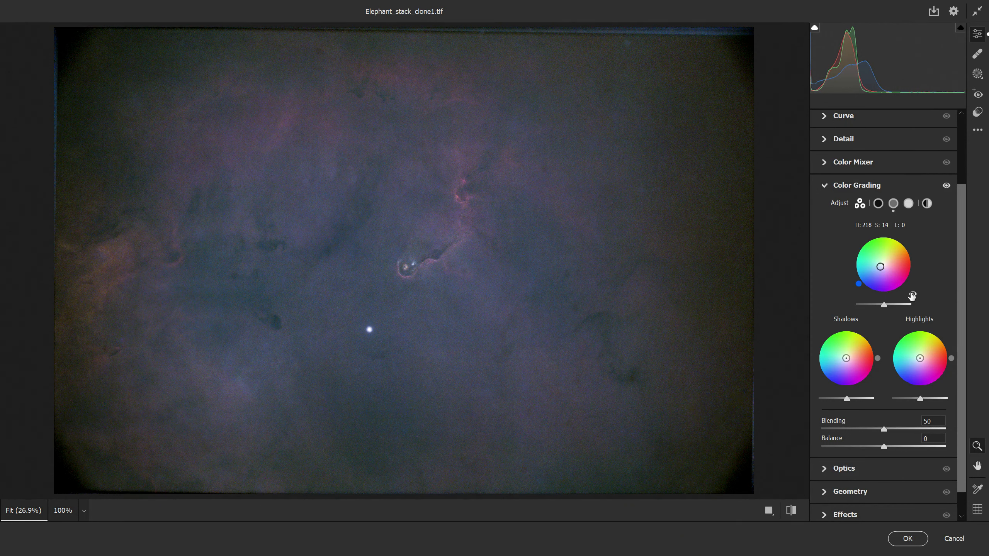
pyautogui.click(913, 294)
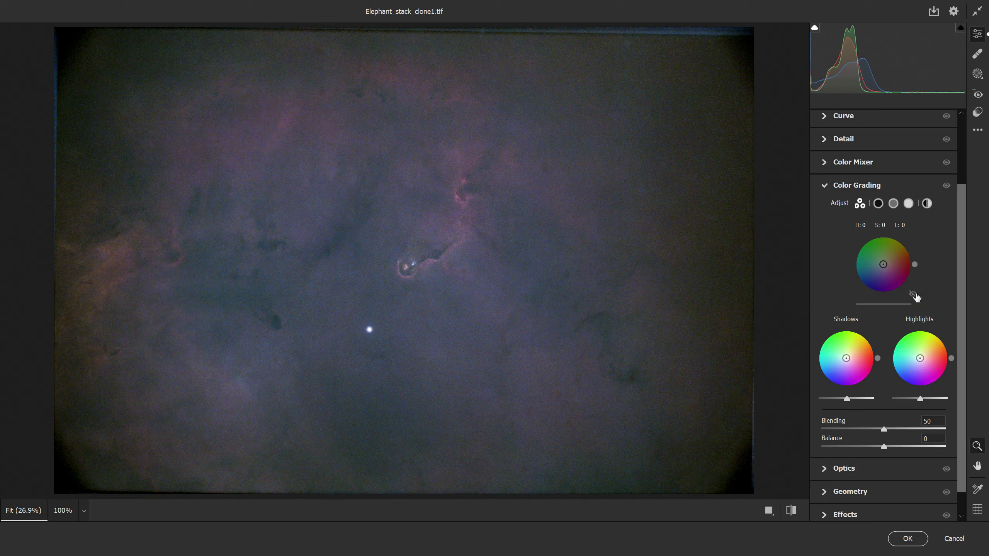
pyautogui.click(914, 294)
pyautogui.click(914, 295)
pyautogui.click(913, 294)
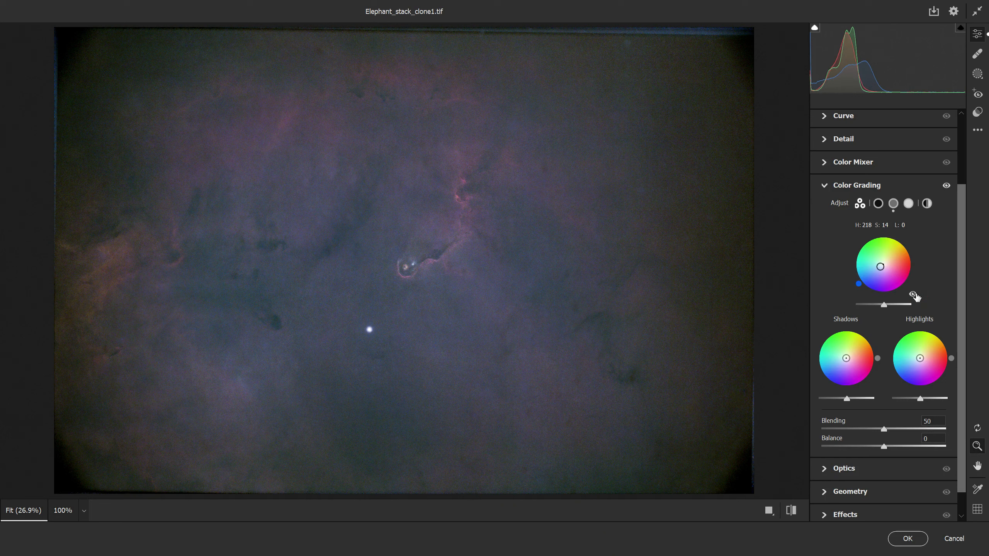
pyautogui.click(914, 294)
pyautogui.click(913, 295)
# Tint the highlights red in Color Grading with hue 353 and saturation 71, and compare the image with and without it.
pyautogui.moveTo(920, 359)
pyautogui.mouseDown()
pyautogui.moveTo(929, 375)
pyautogui.moveTo(941, 344)
pyautogui.moveTo(937, 360)
pyautogui.mouseUp()
pyautogui.click(950, 389)
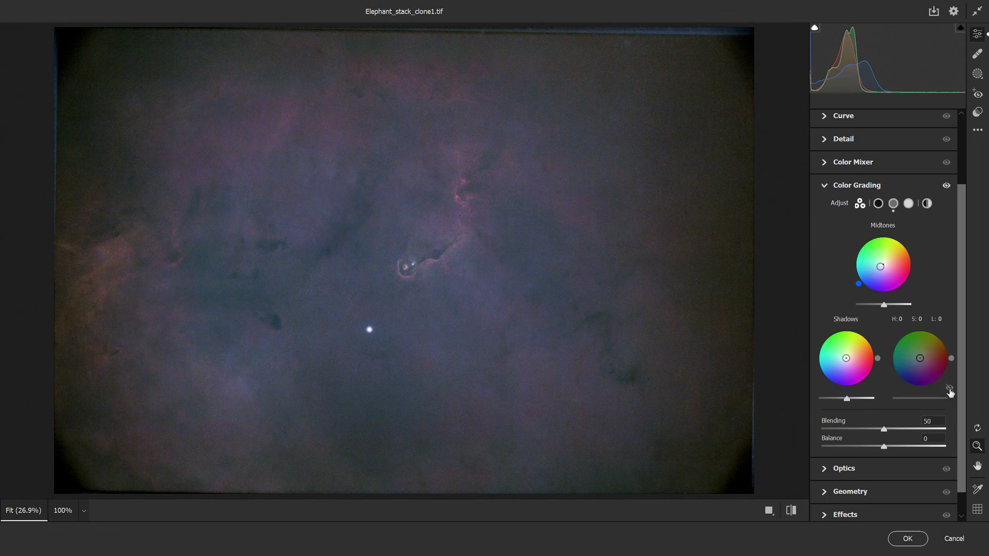
pyautogui.click(949, 389)
pyautogui.click(949, 388)
pyautogui.click(949, 389)
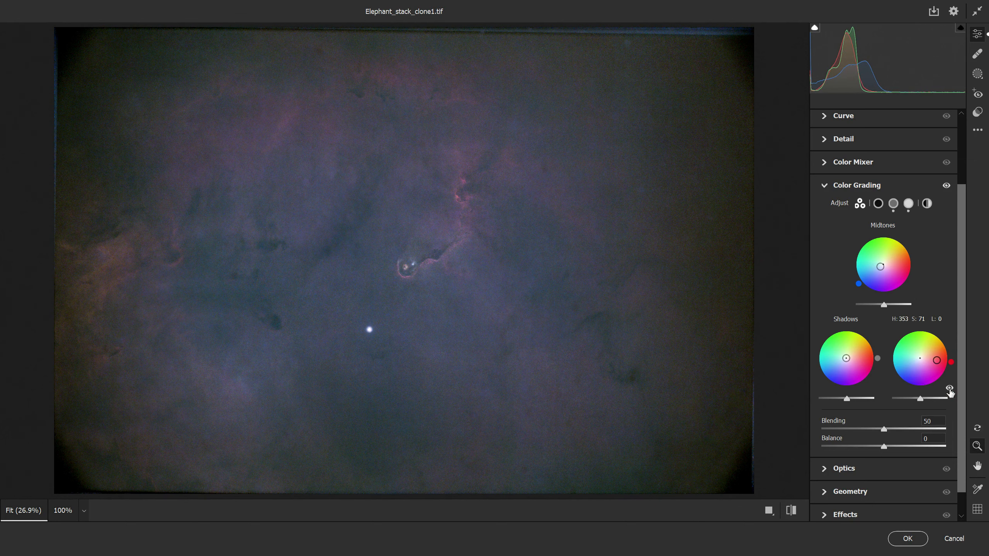
# Tint the shadows slightly magenta in Color Grading and apply the Camera Raw adjustments to the layer.
pyautogui.moveTo(846, 358)
pyautogui.mouseDown()
pyautogui.moveTo(835, 368)
pyautogui.moveTo(833, 351)
pyautogui.moveTo(849, 344)
pyautogui.moveTo(849, 363)
pyautogui.mouseUp()
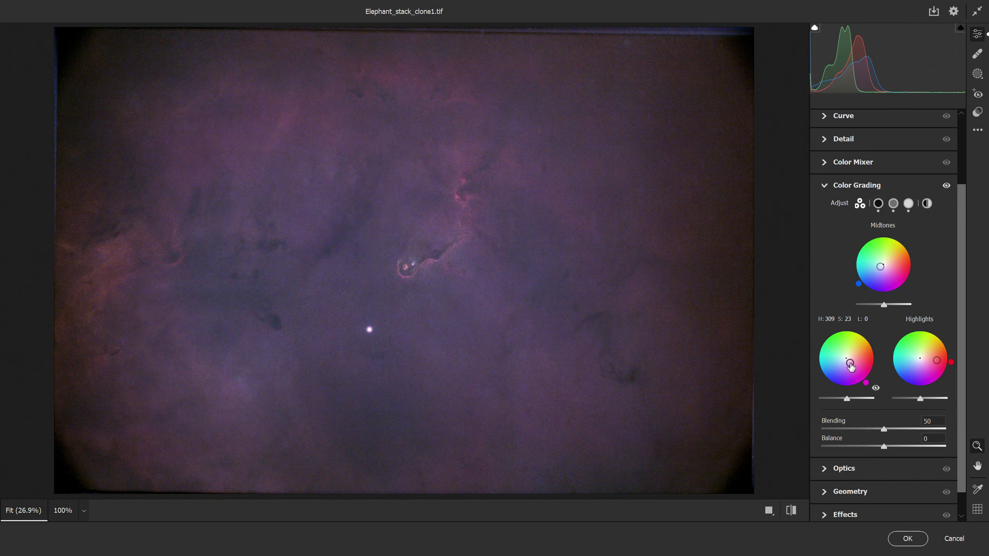
pyautogui.click(875, 388)
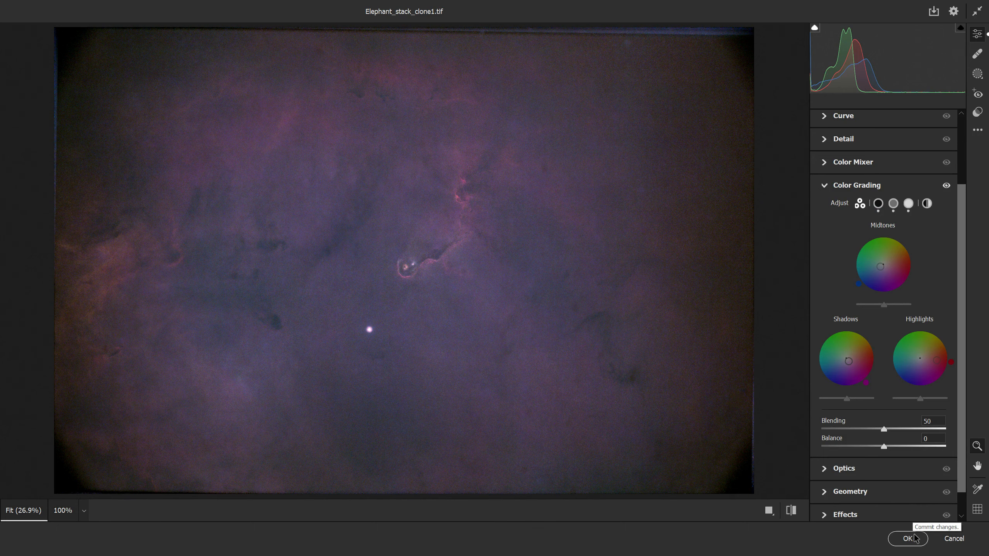
pyautogui.click(913, 537)
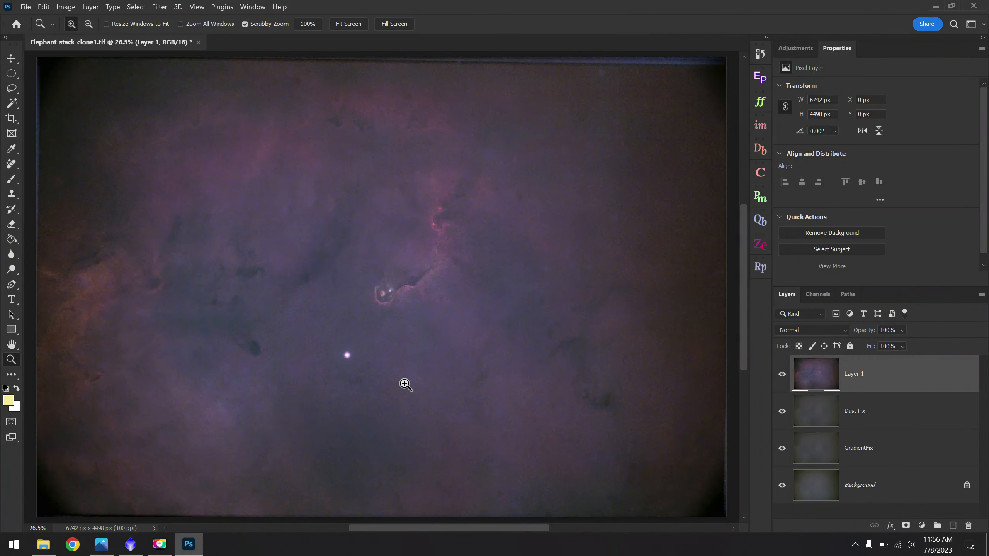
# Compare the image with and without Layer 1 to judge the Camera Raw adjustments.
pyautogui.click(780, 374)
pyautogui.click(780, 374)
pyautogui.click(781, 374)
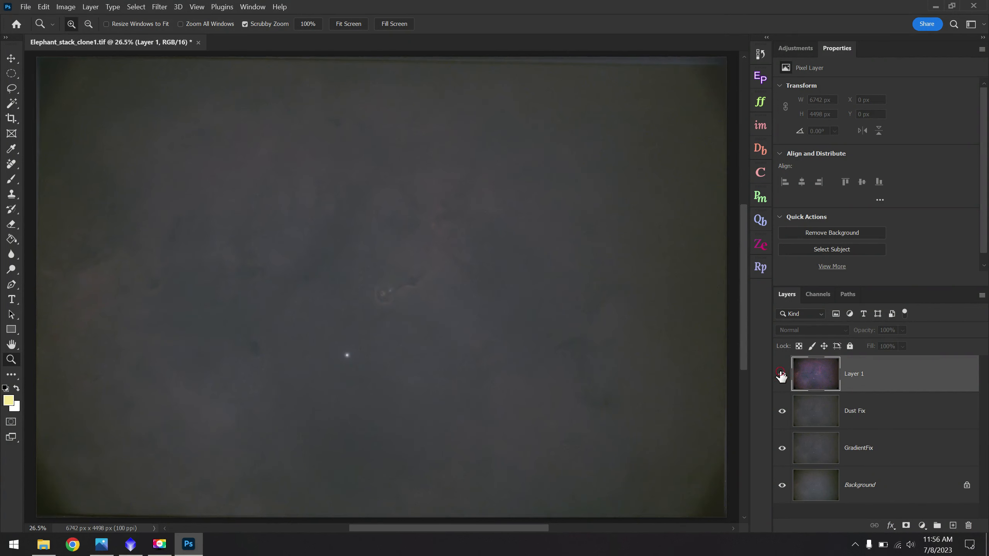
pyautogui.click(780, 374)
pyautogui.click(780, 374)
pyautogui.click(780, 374)
pyautogui.scroll(-1, 553, 343)
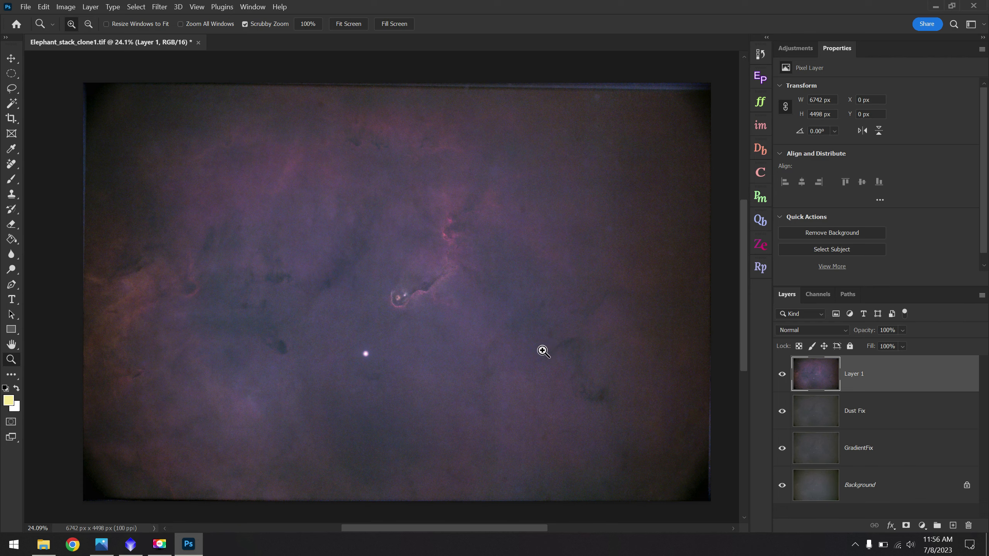
# Erase the leftover bright star below the elephant's trunk on Layer 1 with the Remove tool.
pyautogui.moveTo(331, 367); pyautogui.dragTo(403, 351)
pyautogui.click(8, 164)
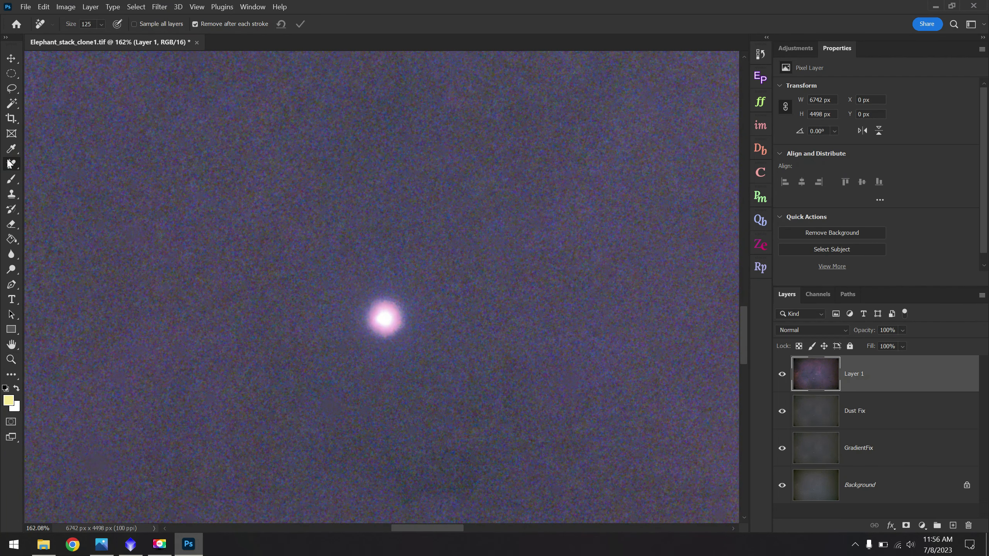
pyautogui.click(66, 175)
pyautogui.click(382, 318)
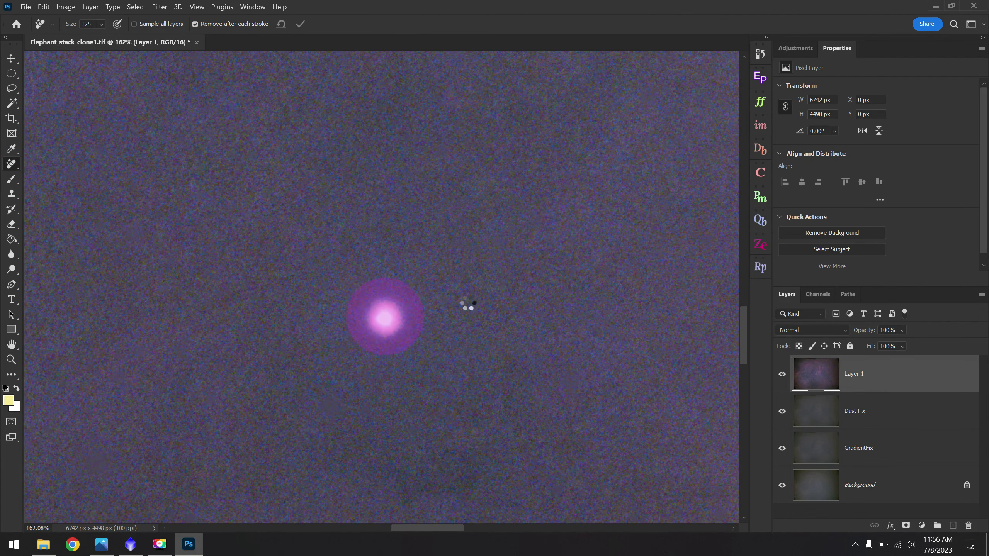
pyautogui.scroll(-5, 225, 305)
pyautogui.scroll(-10, 225, 306)
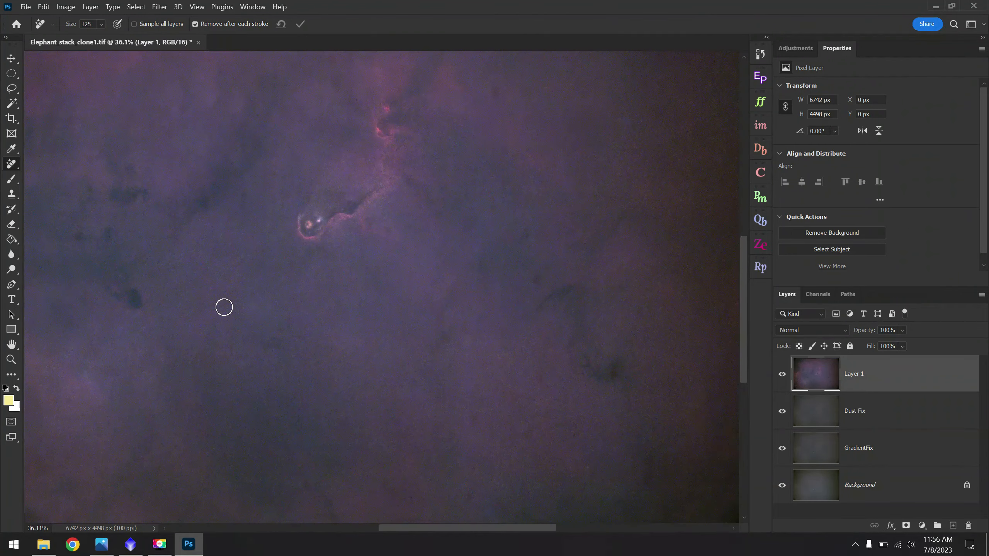
# Try the Remove tool on the dark spot beside the upper red nebula, and revert the history to the star removal.
pyautogui.scroll(12, 406, 139)
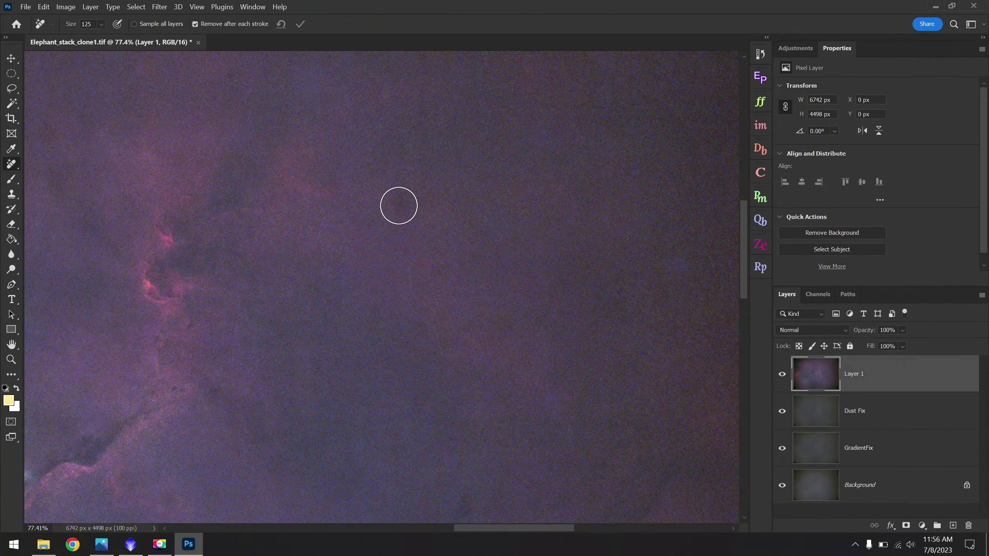
pyautogui.click(399, 206)
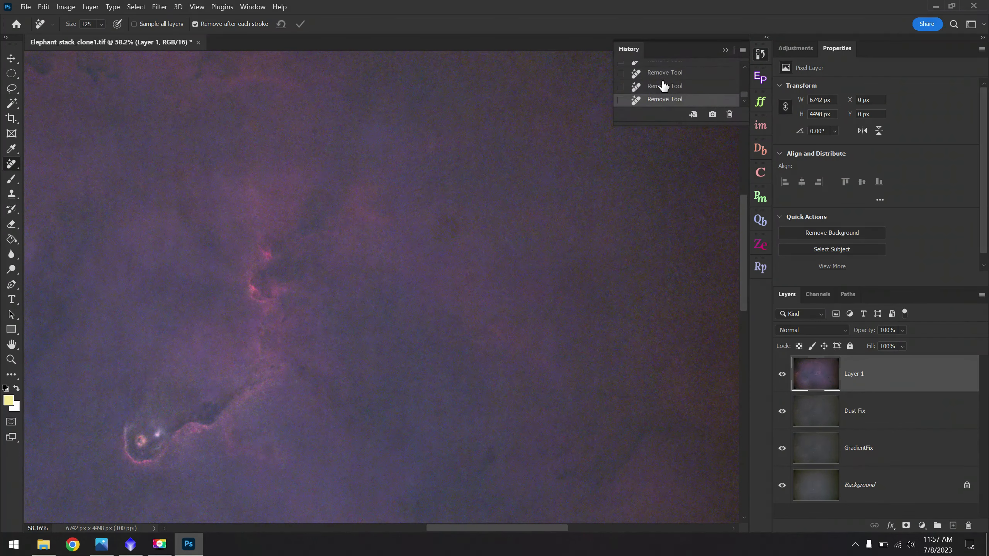
pyautogui.scroll(3, 663, 83)
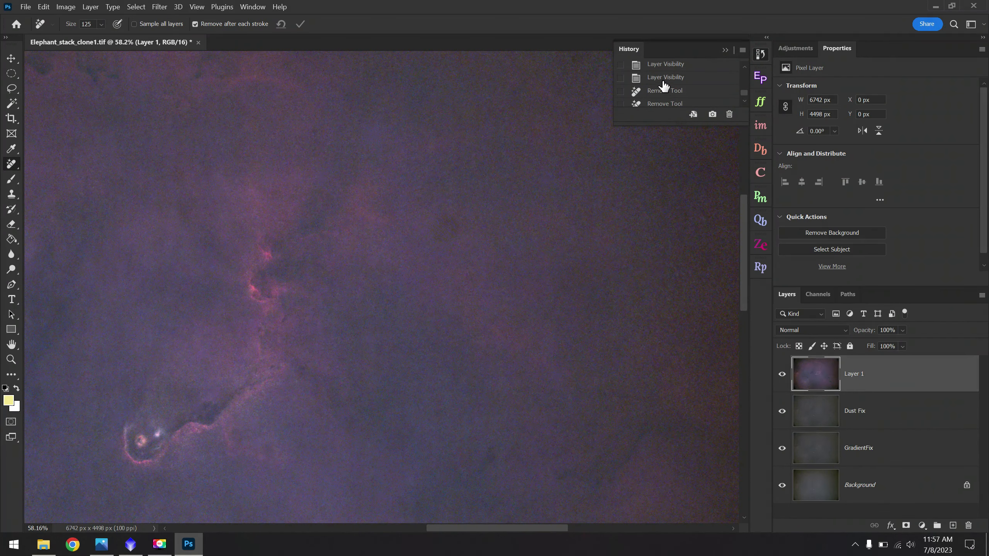
pyautogui.click(663, 78)
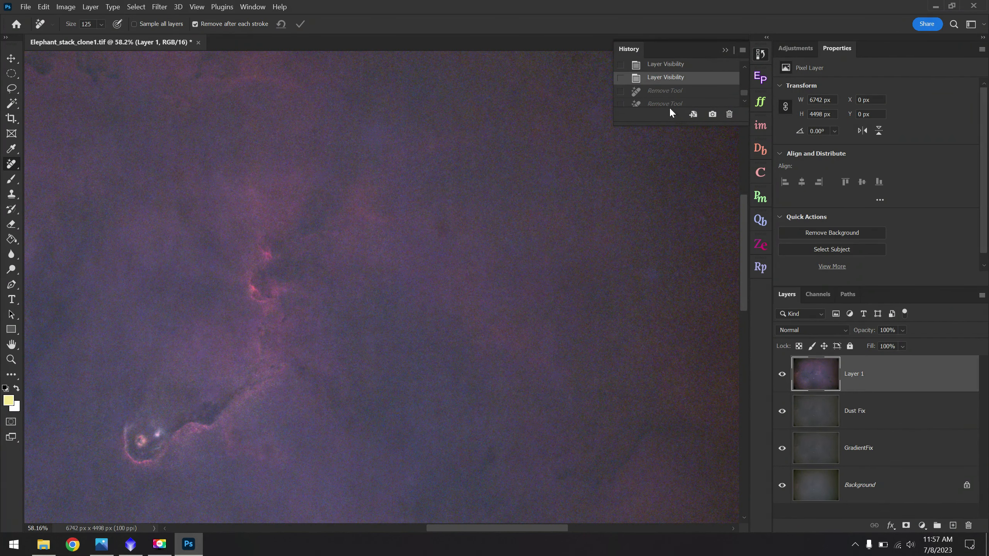
pyautogui.scroll(-2, 675, 94)
pyautogui.click(662, 74)
pyautogui.scroll(1, 662, 76)
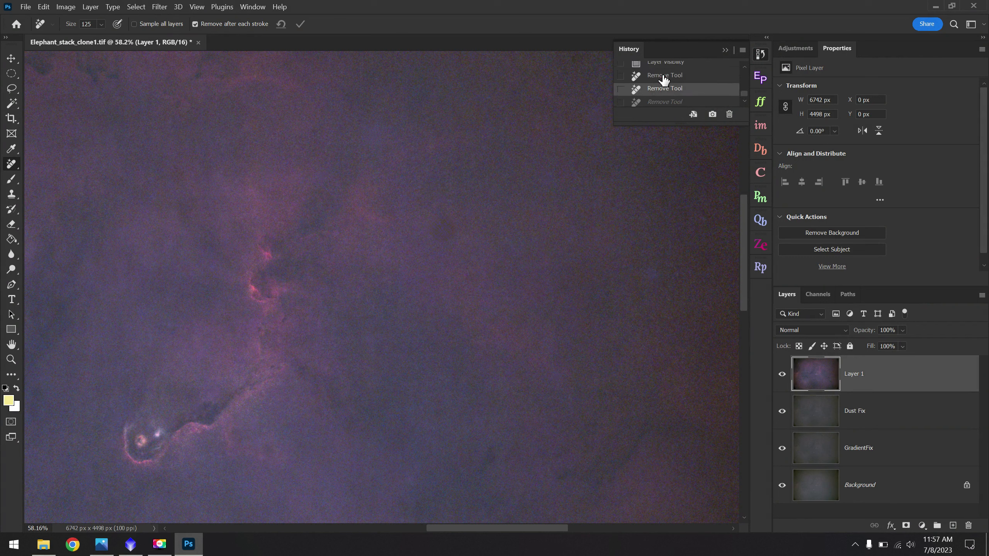
pyautogui.click(666, 77)
pyautogui.click(724, 50)
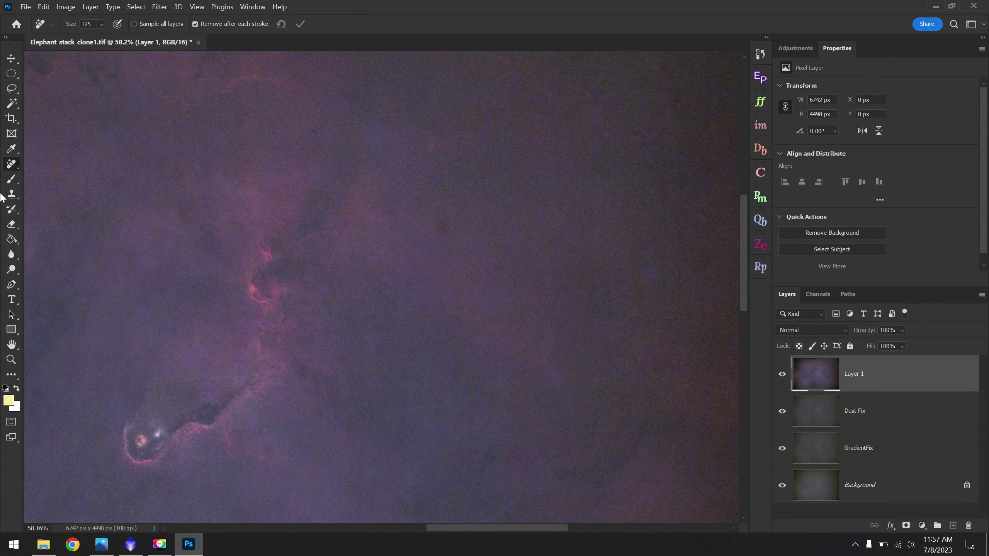
# Cover the dark spot beside the upper red nebula with the Clone Stamp tool, using an 80-pixel brush.
pyautogui.rightClick(13, 168)
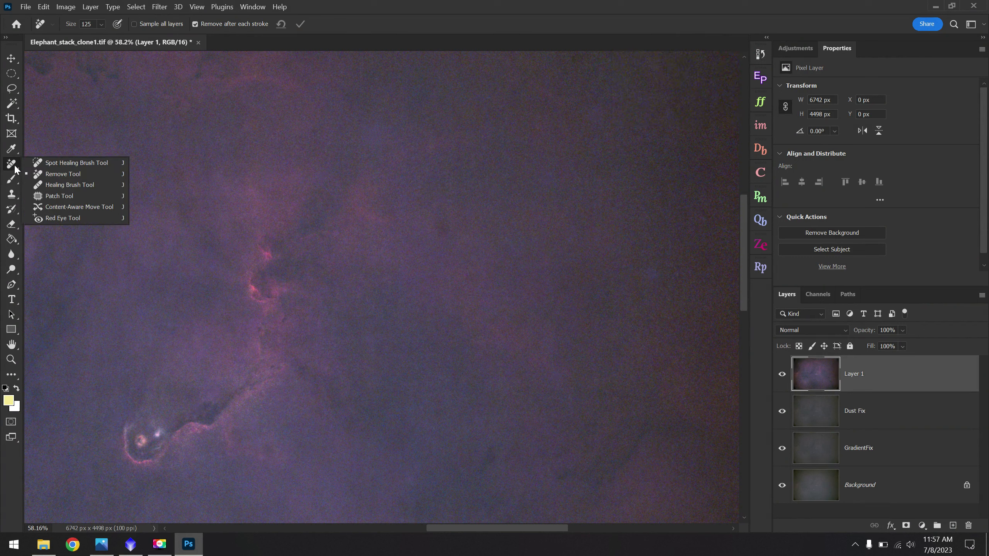
pyautogui.click(12, 195)
pyautogui.click(47, 196)
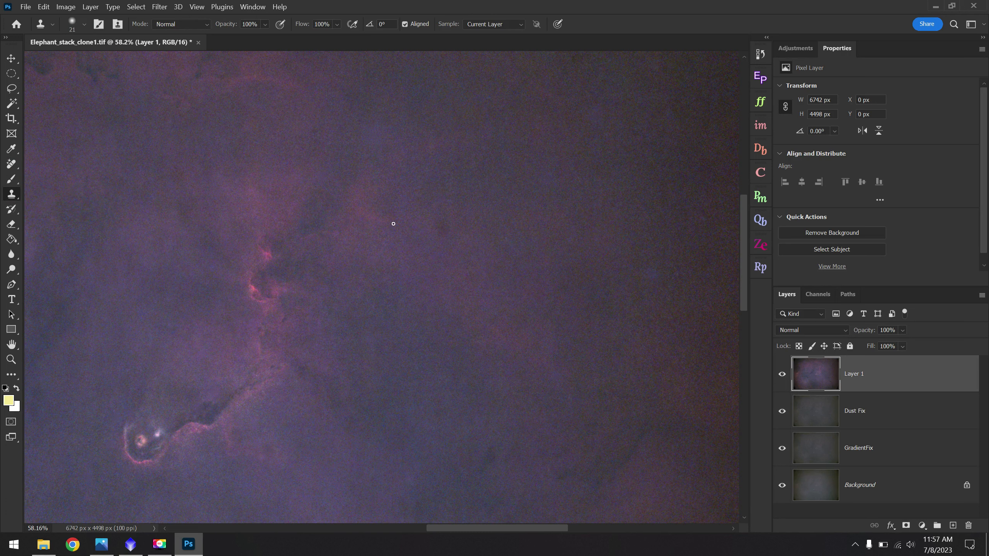
pyautogui.scroll(5, 399, 222)
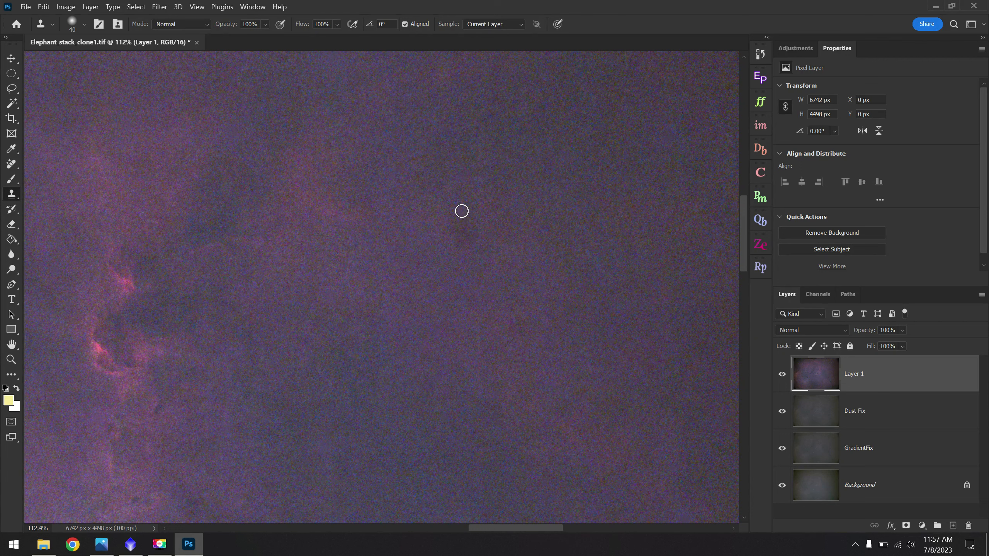
pyautogui.press(']')
pyautogui.press(']')
pyautogui.press(']')
pyautogui.press(']')
pyautogui.moveTo(465, 218)
pyautogui.mouseDown()
pyautogui.moveTo(466, 240)
pyautogui.moveTo(470, 212)
pyautogui.moveTo(487, 224)
pyautogui.mouseUp()
pyautogui.scroll(-4, 400, 342)
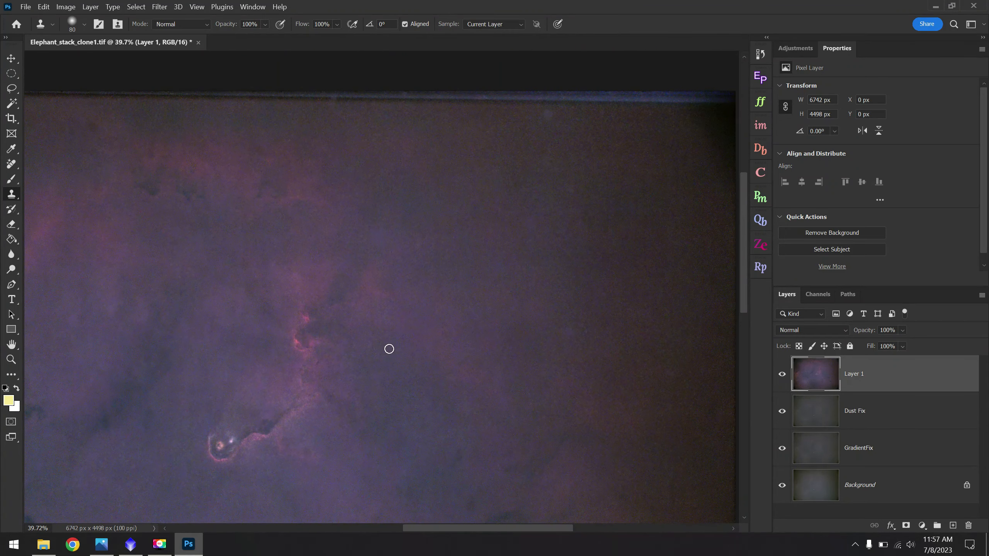
# Check the image for remaining spots and compare the edited result with the bare Background layer.
pyautogui.scroll(4, 612, 296)
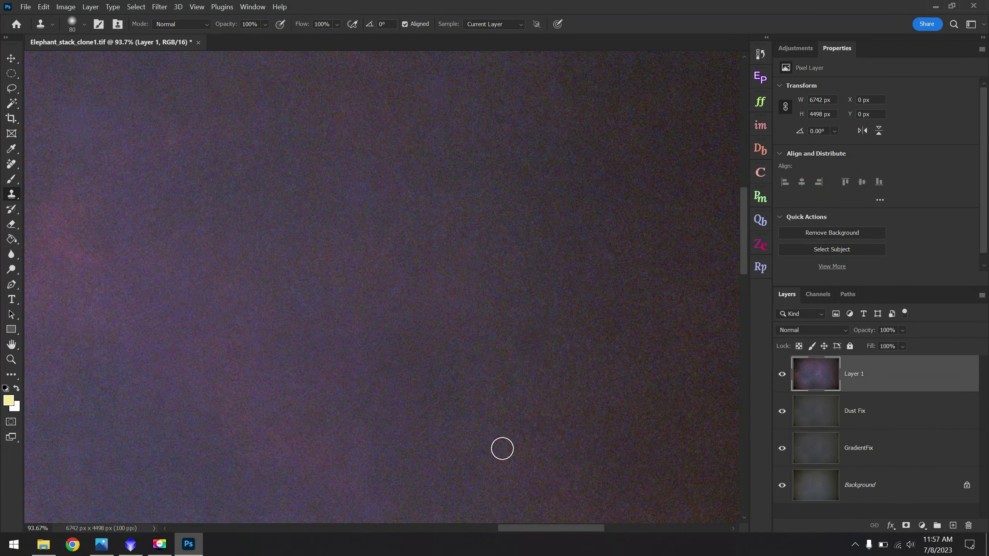
pyautogui.scroll(-3, 501, 428)
pyautogui.scroll(4, 490, 203)
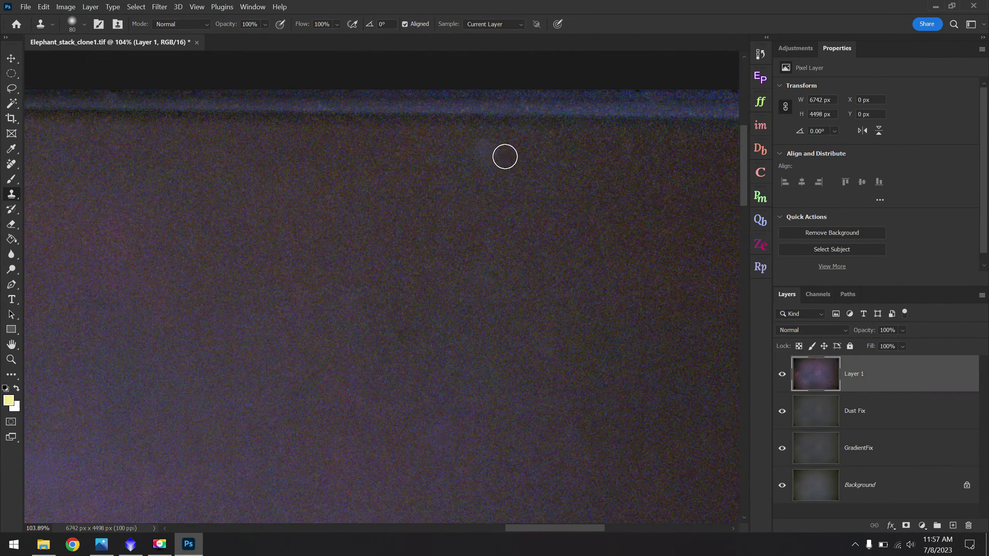
pyautogui.press('z')
pyautogui.hotkey('ctrl', '0')
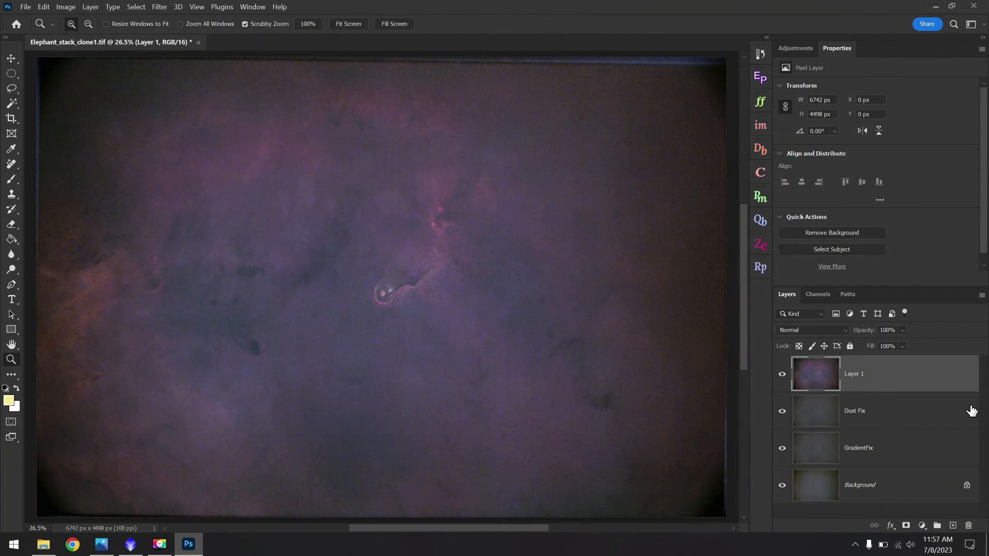
pyautogui.moveTo(781, 374); pyautogui.dragTo(783, 448)
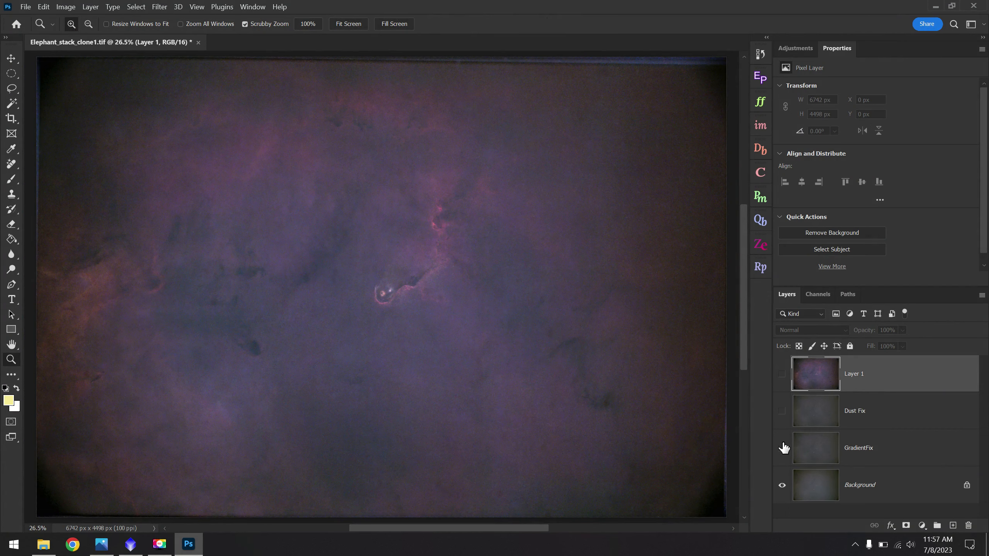
pyautogui.click(782, 373)
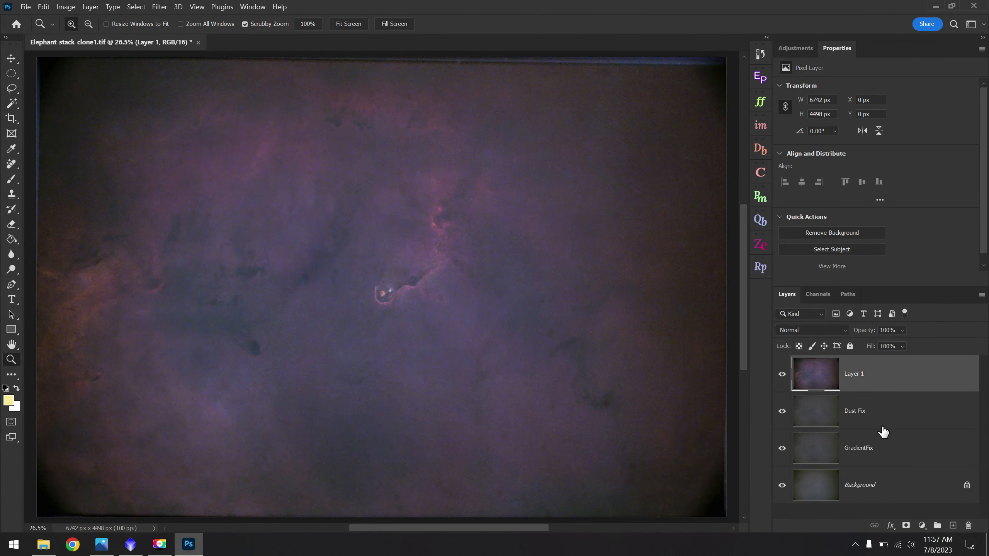
# Save the layered TIFF file and examine the elephant's trunk up close.
pyautogui.click(26, 7)
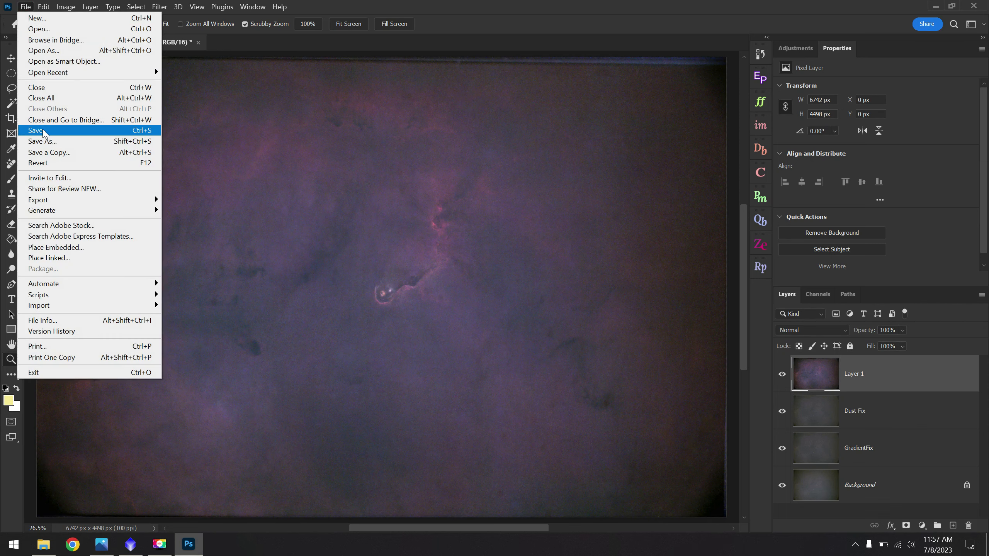
pyautogui.click(43, 132)
pyautogui.click(649, 152)
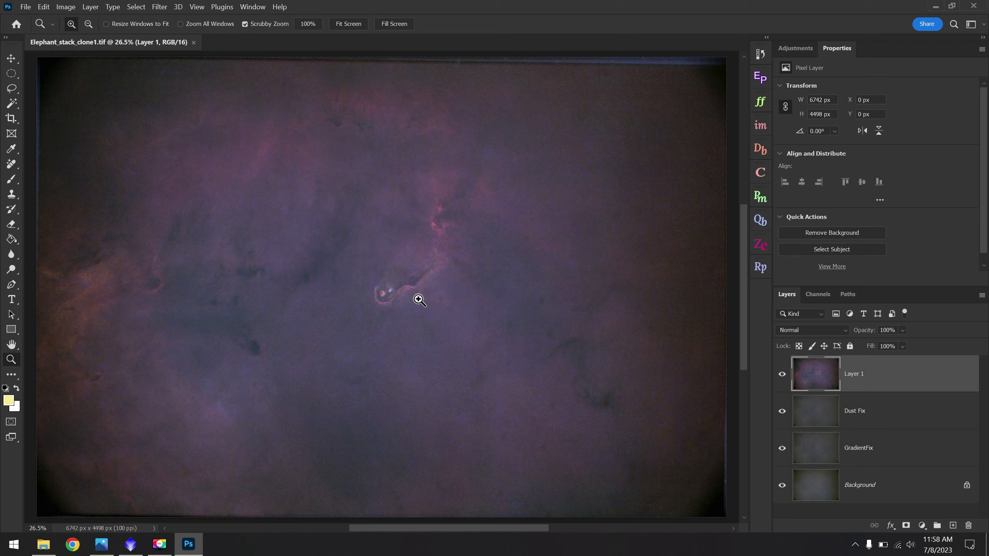
pyautogui.moveTo(417, 295); pyautogui.dragTo(472, 313)
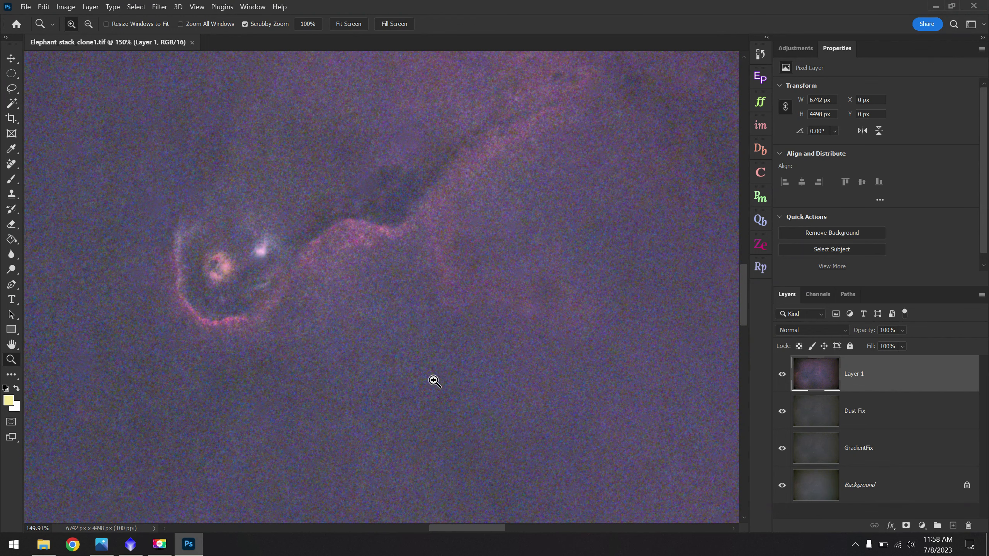
pyautogui.click(349, 25)
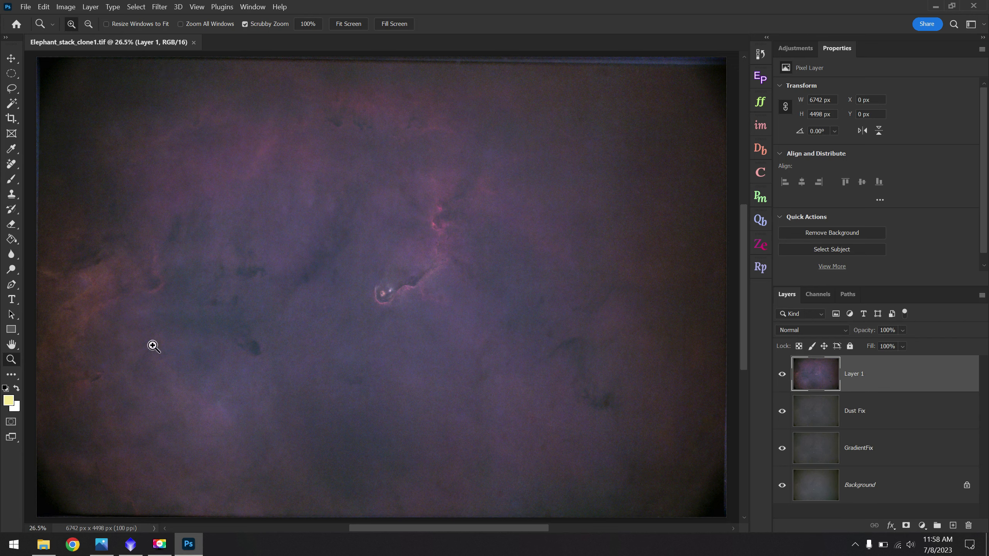
# Switch to PixInsight and open the image Elephant_stack_clone1.tif.
pyautogui.click(128, 550)
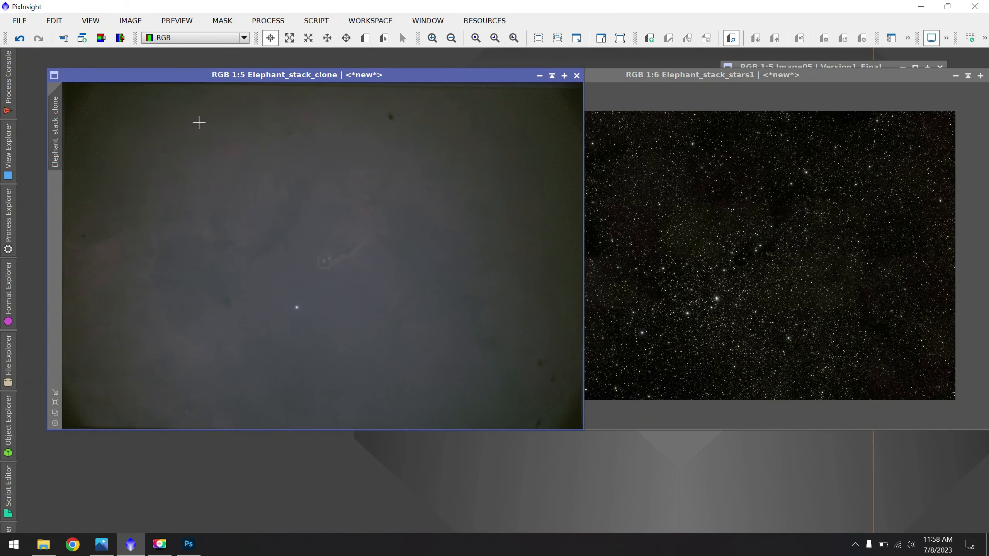
pyautogui.click(17, 20)
pyautogui.click(28, 37)
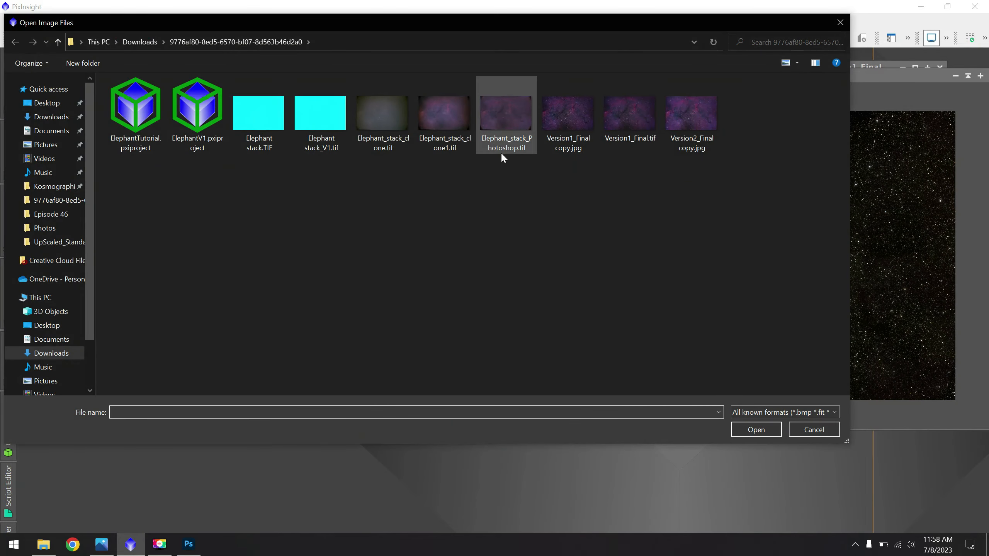
pyautogui.doubleClick(439, 142)
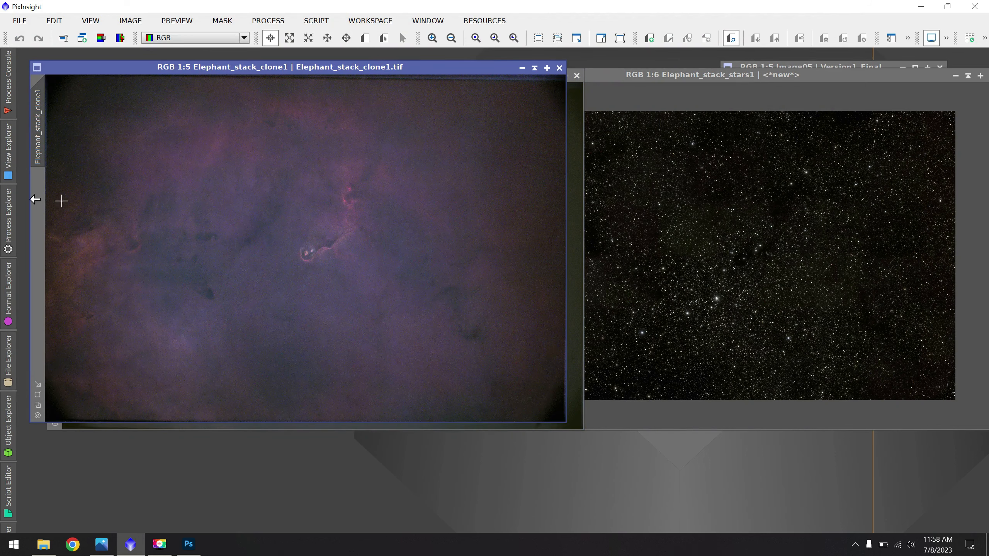
# Apply NoiseXTerminator to the Elephant_stack_clone1 image with Denoise 0.90 and Detail 0.15.
pyautogui.click(8, 218)
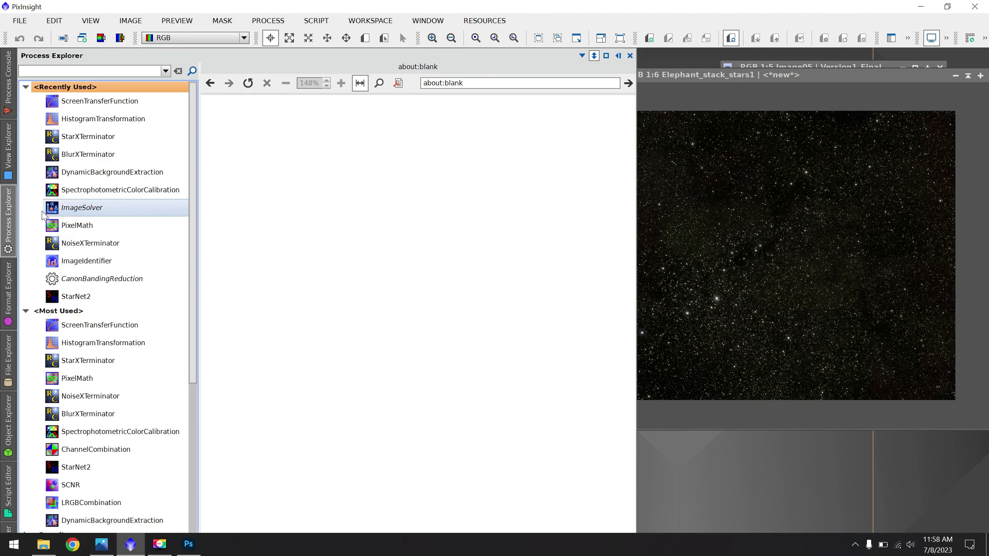
pyautogui.doubleClick(104, 242)
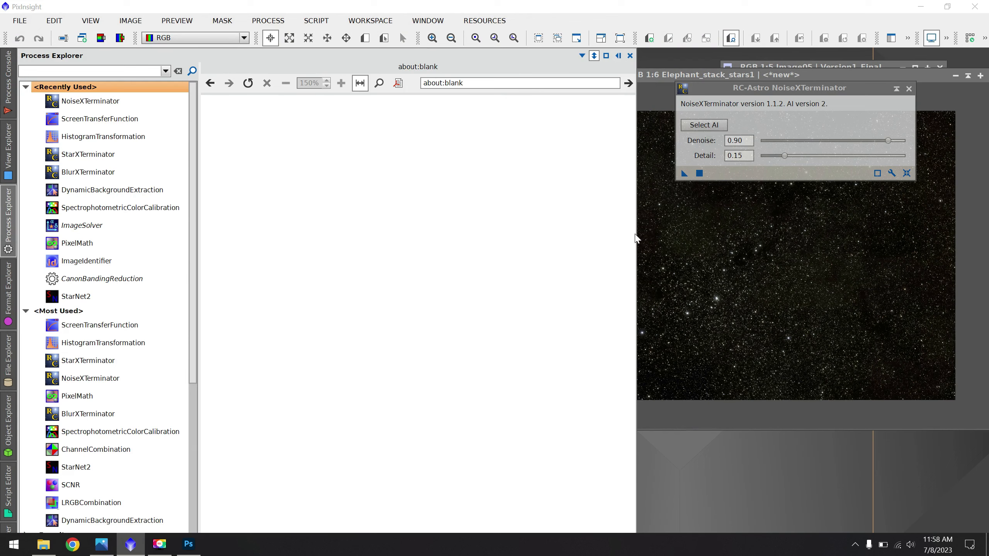
pyautogui.click(845, 90)
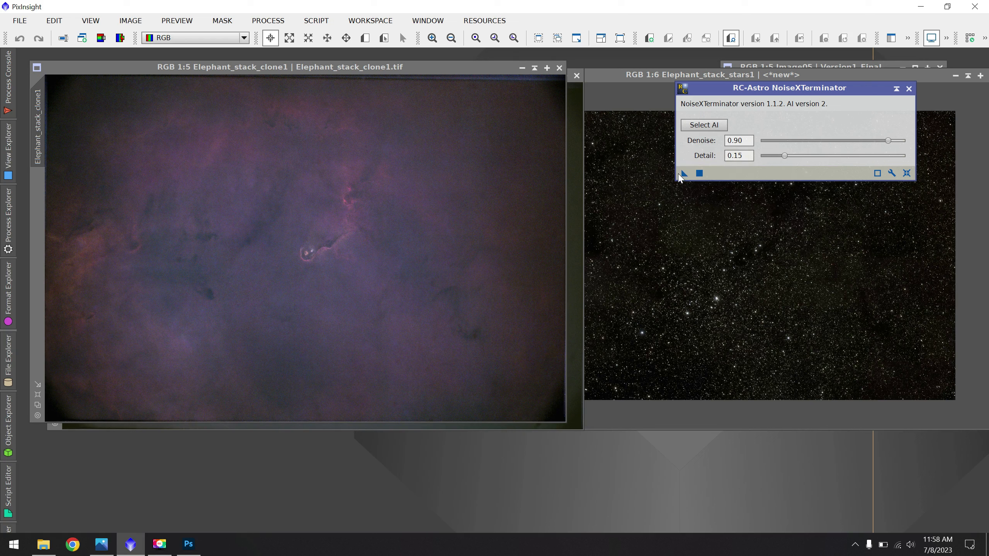
pyautogui.moveTo(683, 174); pyautogui.dragTo(470, 236)
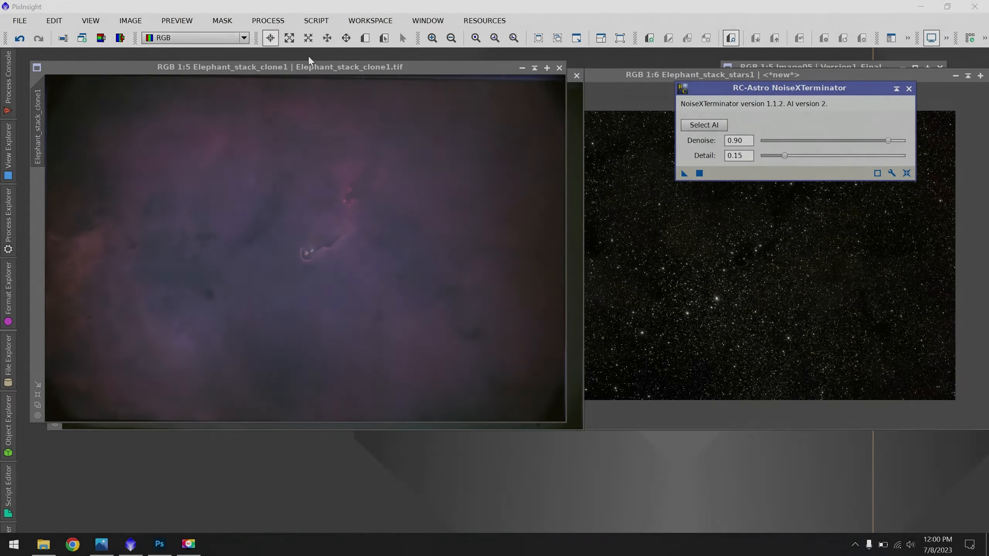
# Compare the elephant's trunk head up close with and without the noise reduction, leaving it applied.
pyautogui.click(323, 72)
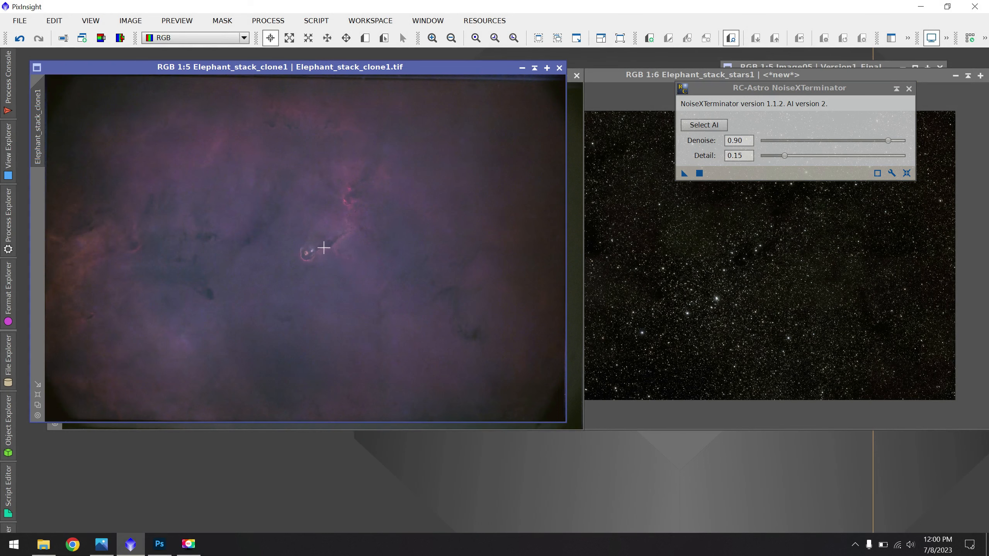
pyautogui.scroll(6, 323, 248)
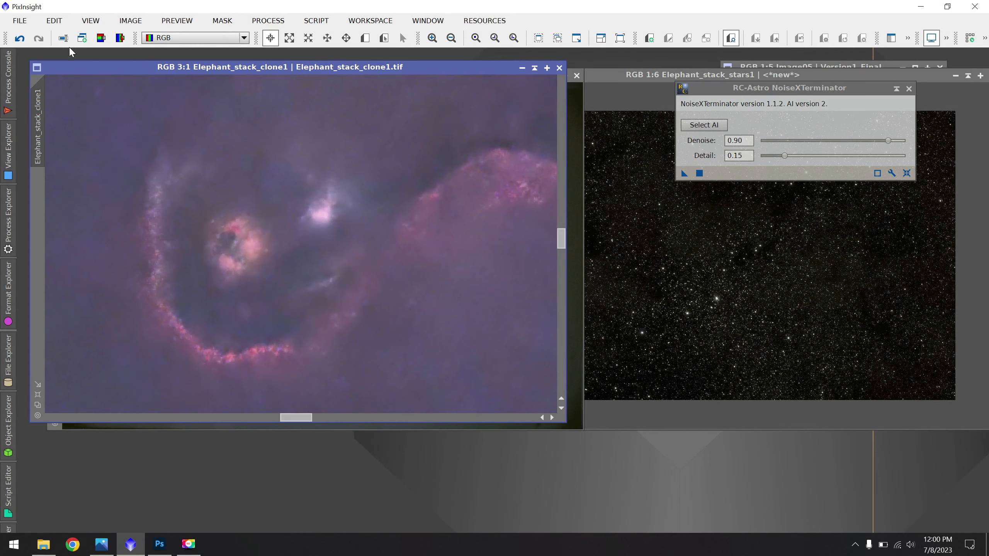
pyautogui.click(20, 38)
pyautogui.click(36, 39)
pyautogui.click(19, 39)
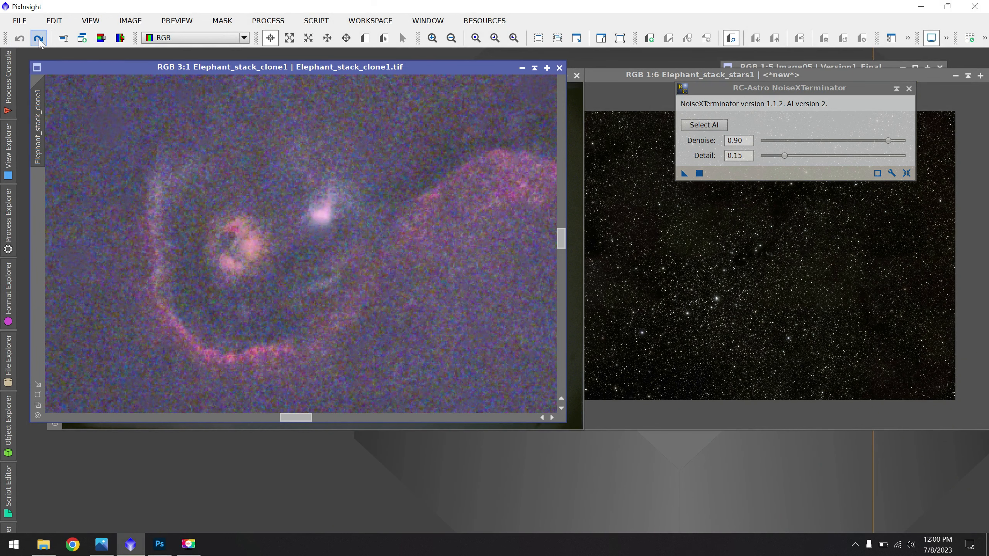
pyautogui.click(38, 39)
pyautogui.click(19, 38)
pyautogui.click(37, 39)
pyautogui.click(19, 38)
pyautogui.click(38, 39)
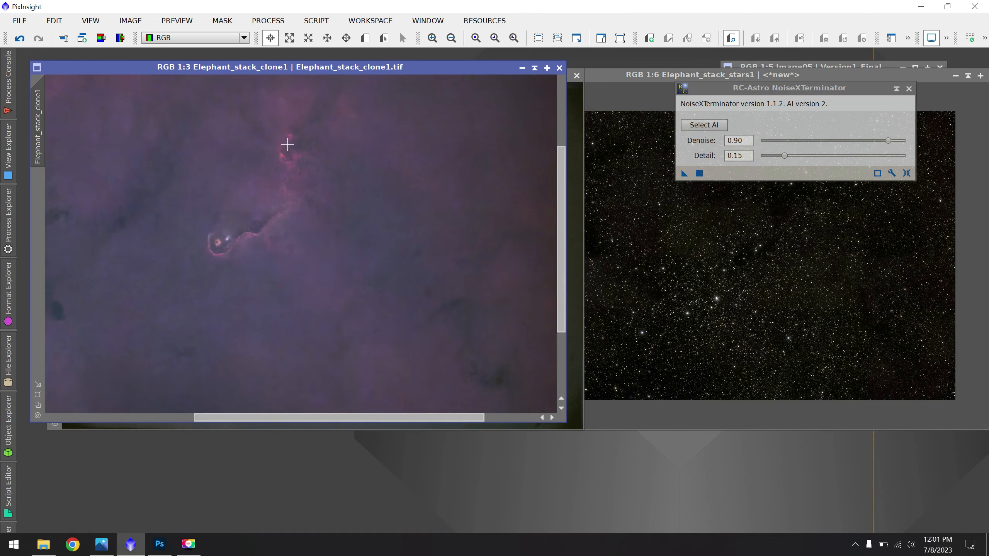
# Compare the upper red nebula with and without noise reduction, keep it applied, and close NoiseXTerminator.
pyautogui.scroll(4, 287, 144)
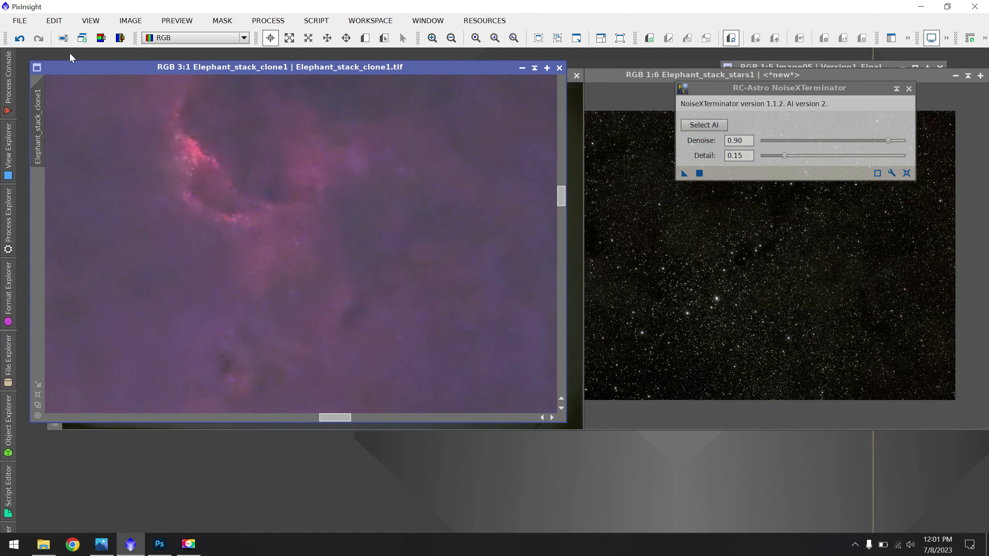
pyautogui.click(20, 39)
pyautogui.click(38, 39)
pyautogui.click(19, 38)
pyautogui.click(38, 38)
pyautogui.click(908, 89)
pyautogui.scroll(-6, 353, 221)
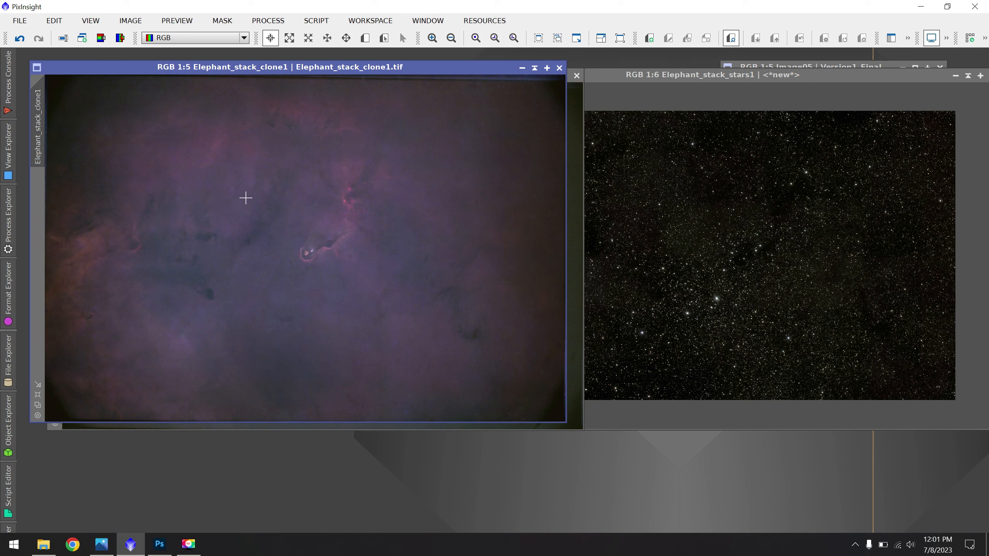
# Save the noise-reduced image as Elephant_stack_clone12.tif, a 16-bit unsigned integer TIFF without compression.
pyautogui.click(159, 544)
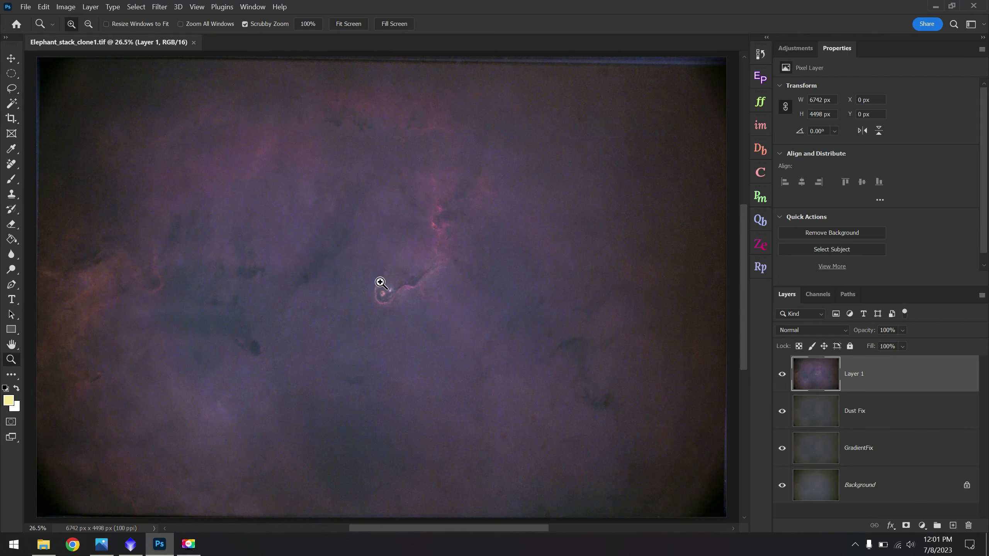
pyautogui.click(131, 544)
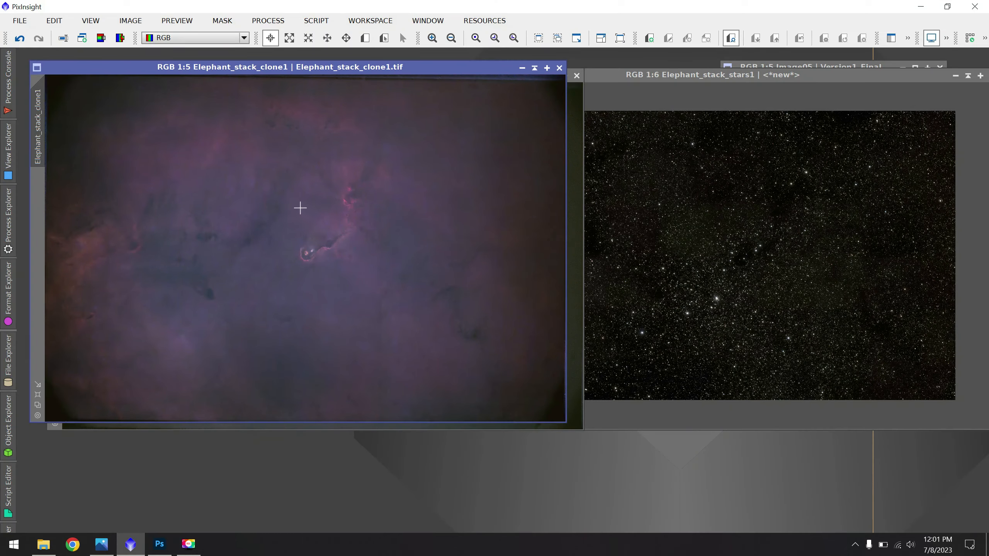
pyautogui.click(19, 20)
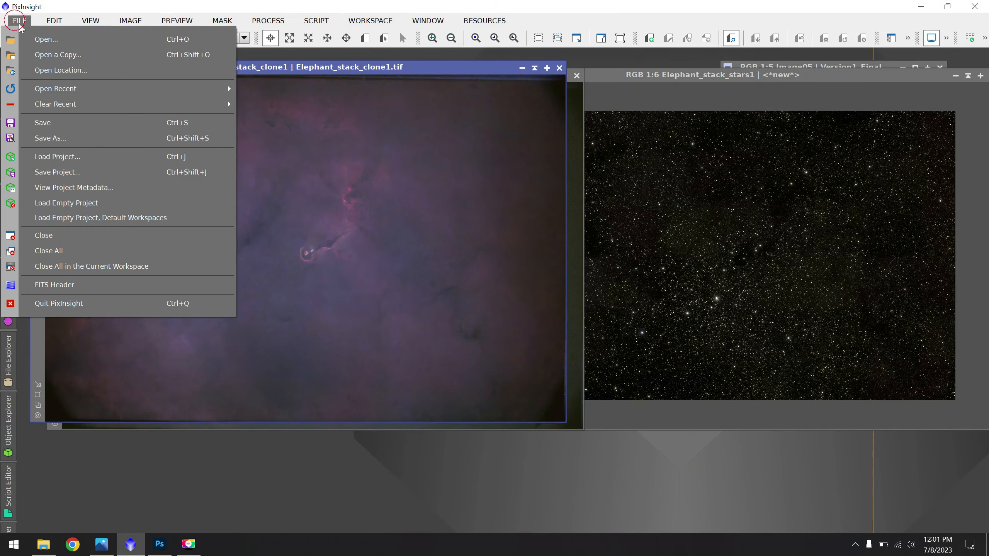
pyautogui.click(51, 137)
pyautogui.press('Right')
pyautogui.write('2')
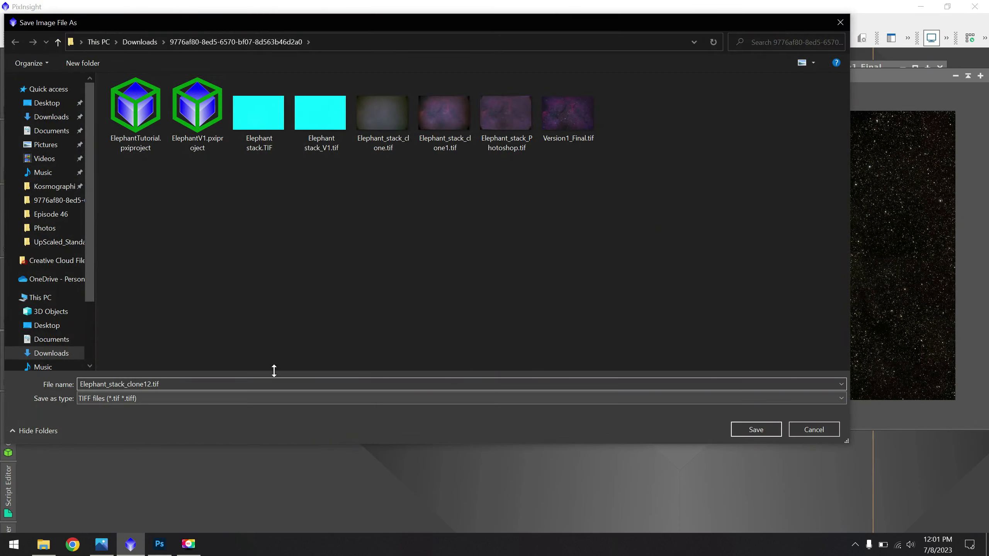
pyautogui.click(755, 429)
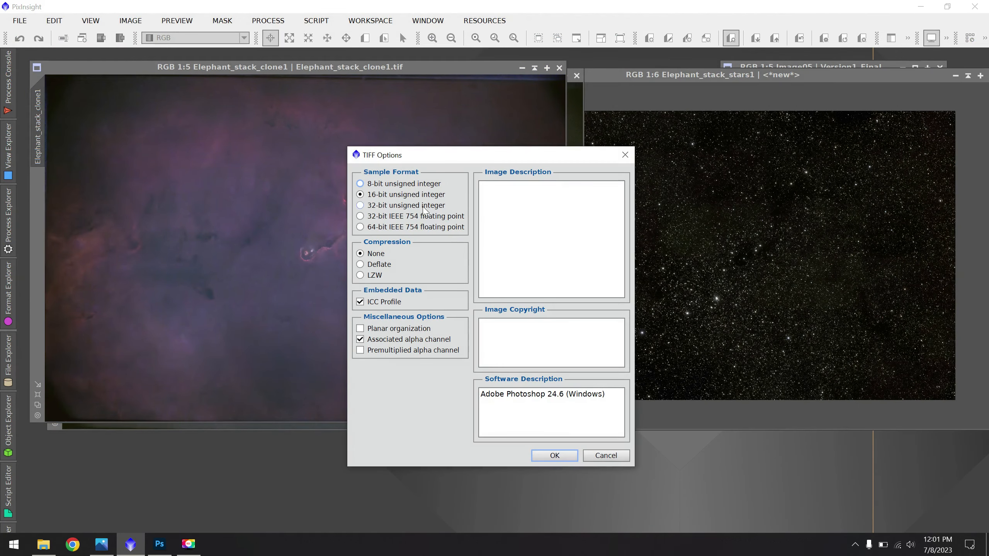
pyautogui.click(554, 454)
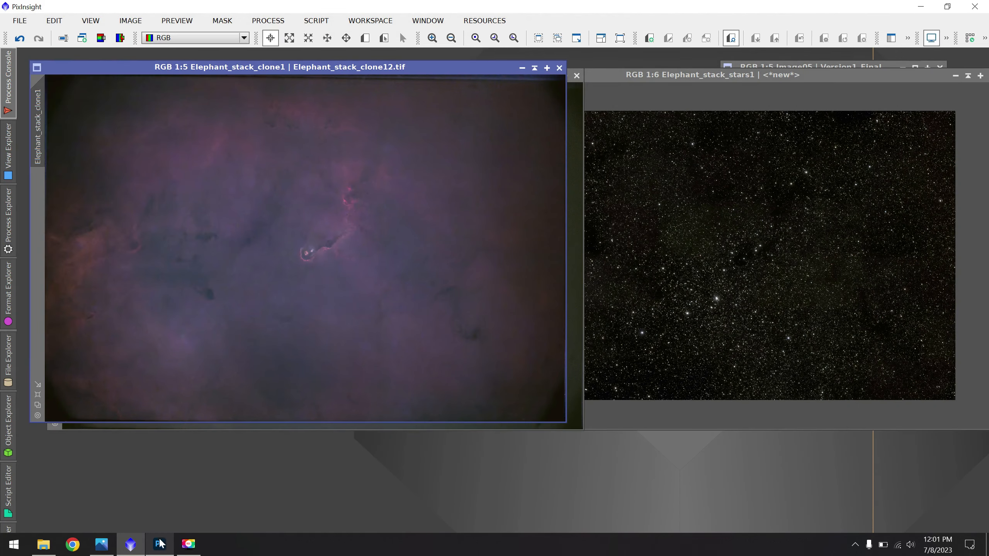
# Switch to Photoshop and open Elephant_stack_clone12.tif.
pyautogui.click(159, 544)
pyautogui.click(26, 7)
pyautogui.click(37, 31)
pyautogui.doubleClick(215, 187)
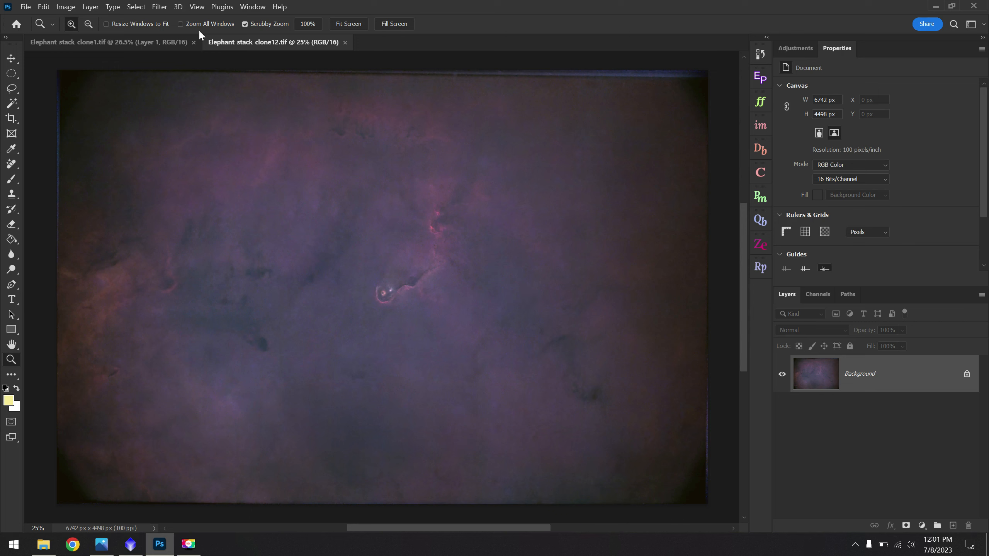
# Try the Camera Raw Filter on the noise-reduced image with Texture +64 and Clarity +62.
pyautogui.click(160, 7)
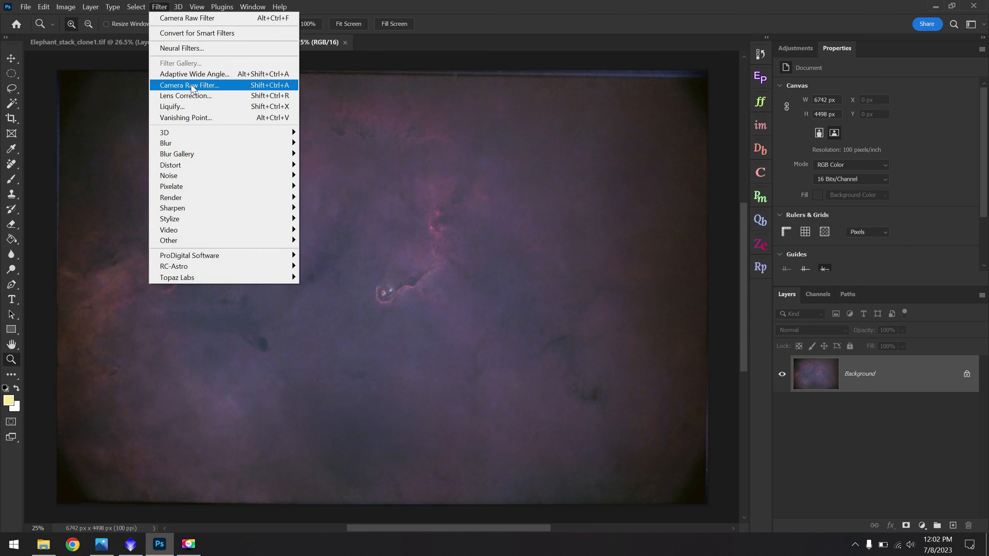
pyautogui.click(257, 85)
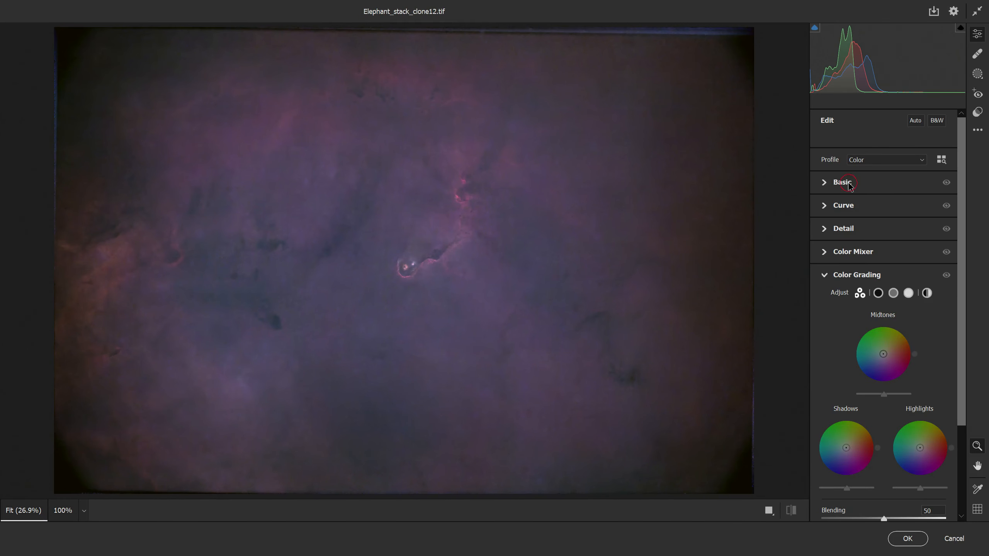
pyautogui.click(848, 183)
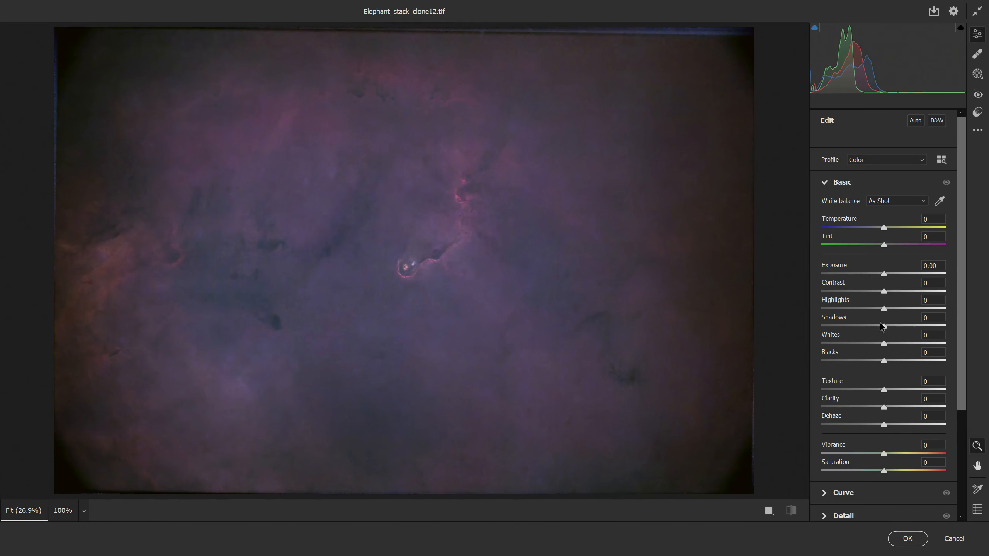
pyautogui.moveTo(884, 389); pyautogui.dragTo(917, 407)
# Examine the elephant's trunk, the dark dust clouds and the upper nebula at higher magnification in the filter preview.
pyautogui.moveTo(446, 226); pyautogui.dragTo(513, 251)
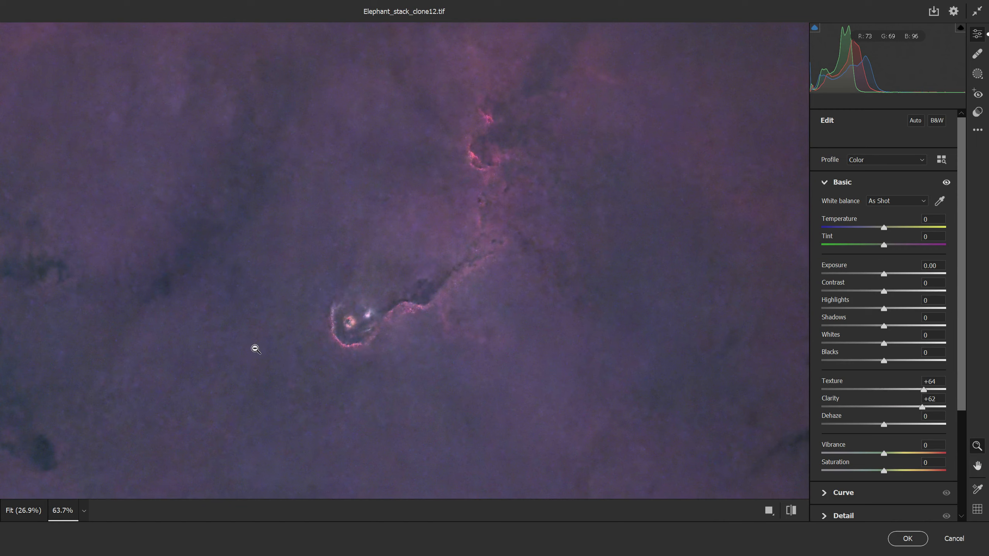
pyautogui.press('h')
pyautogui.moveTo(243, 351); pyautogui.dragTo(611, 281)
pyautogui.press('z')
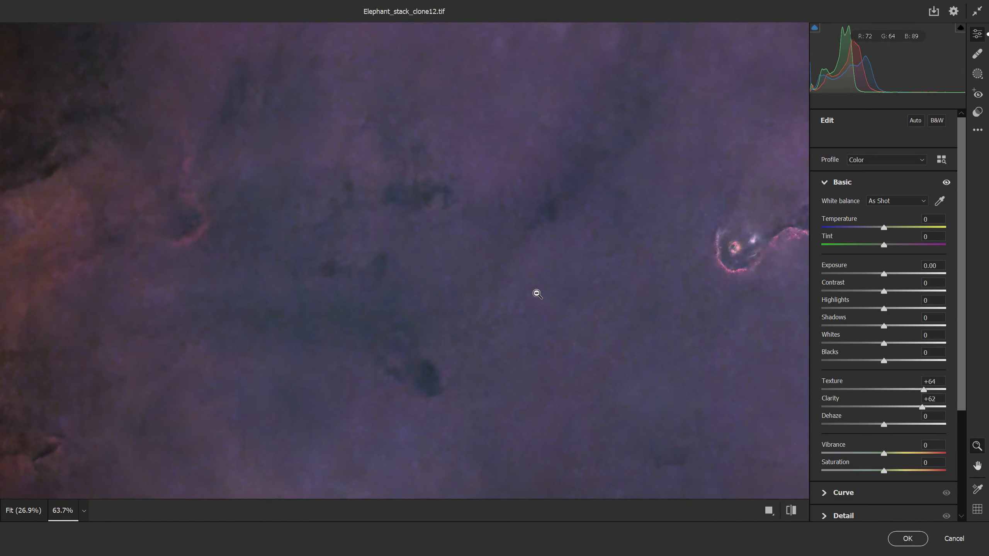
pyautogui.moveTo(536, 289); pyautogui.dragTo(571, 305)
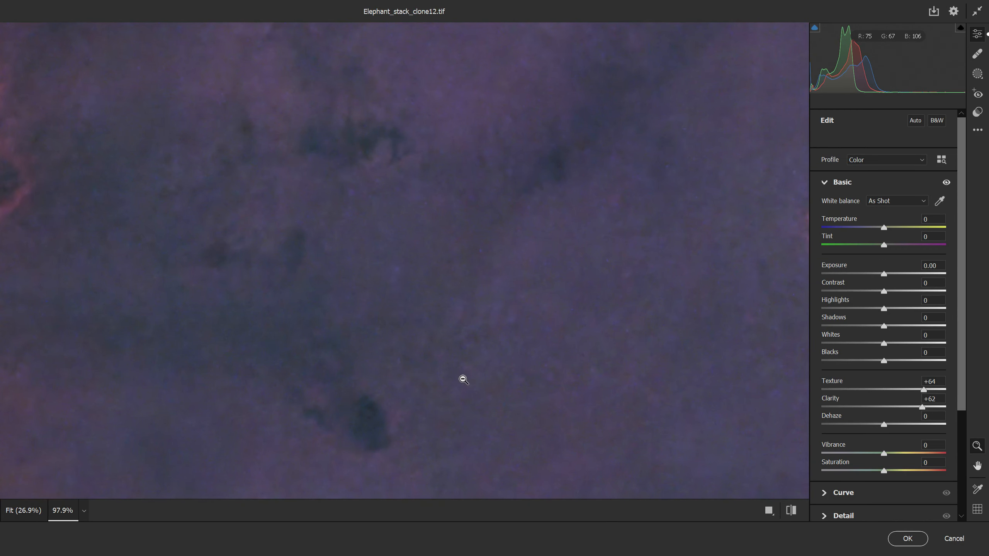
pyautogui.moveTo(450, 378); pyautogui.dragTo(419, 351)
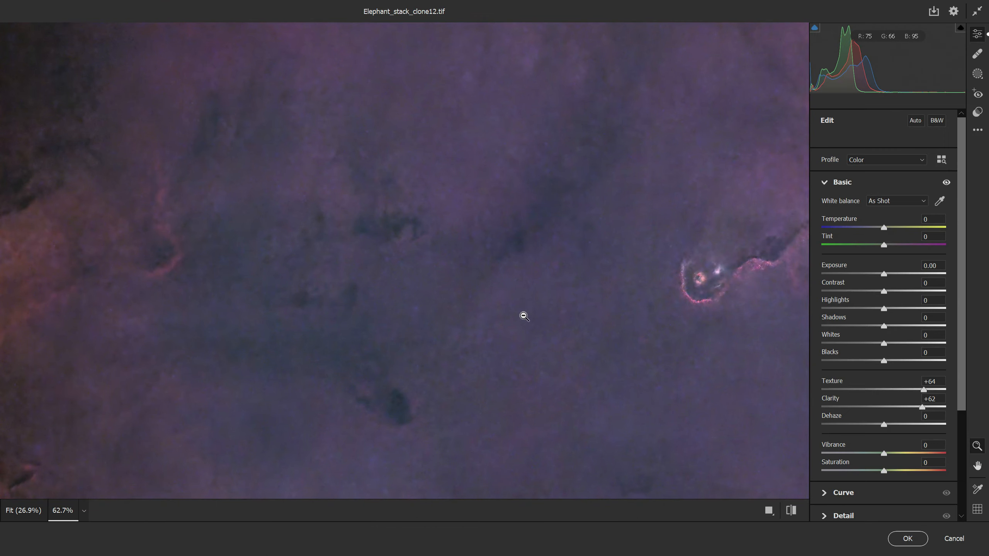
pyautogui.press('h')
pyautogui.moveTo(594, 208); pyautogui.dragTo(375, 414)
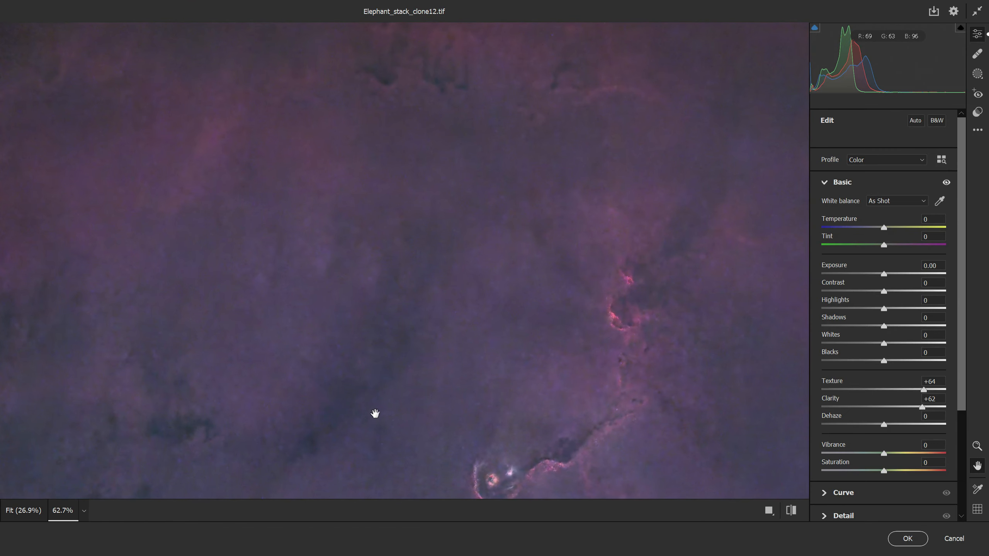
pyautogui.press('z')
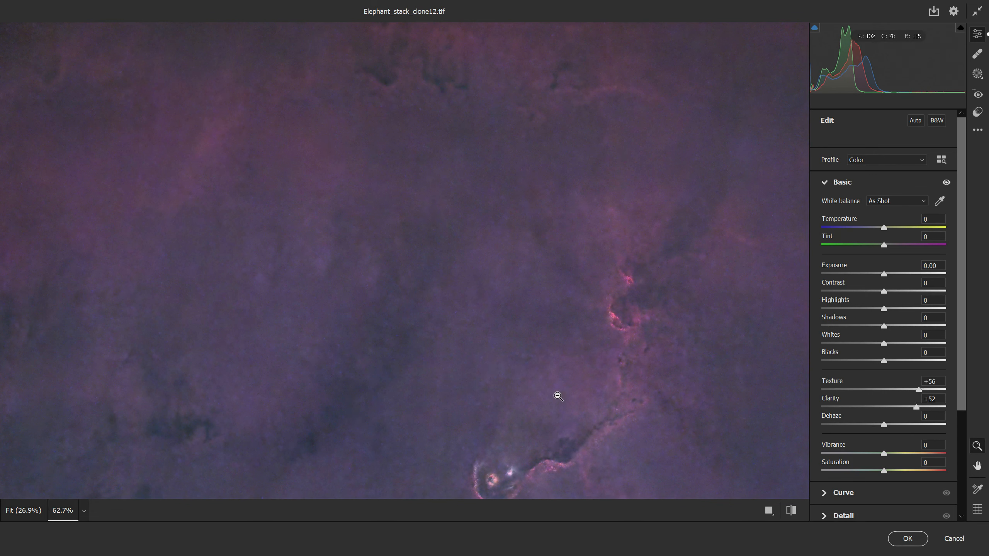
# Compare the trunk with and without Texture +56 and Clarity +52, and cancel the Camera Raw Filter.
pyautogui.moveTo(634, 424); pyautogui.dragTo(515, 250)
pyautogui.moveTo(463, 129); pyautogui.dragTo(495, 150)
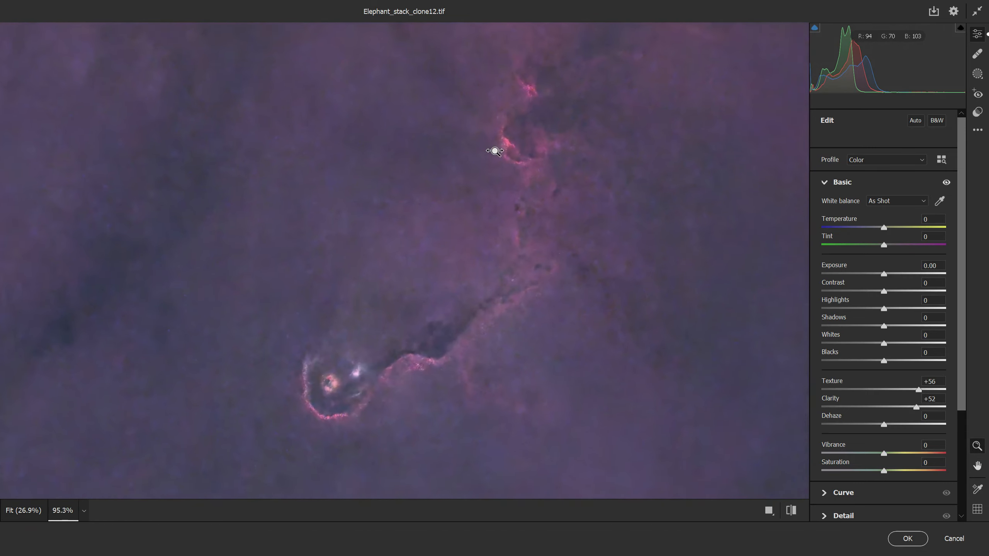
pyautogui.click(945, 185)
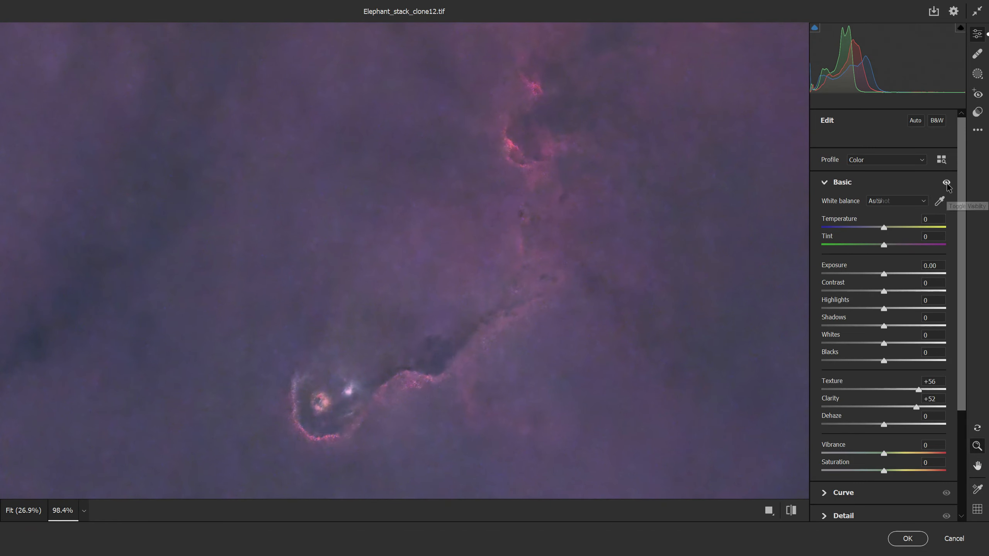
pyautogui.click(947, 183)
pyautogui.click(946, 184)
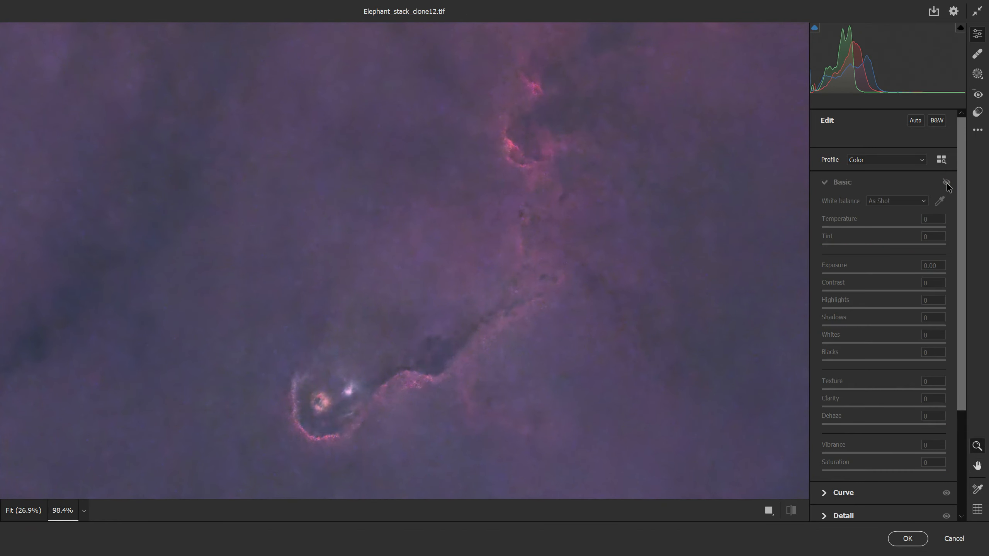
pyautogui.click(946, 183)
pyautogui.click(947, 184)
pyautogui.click(946, 183)
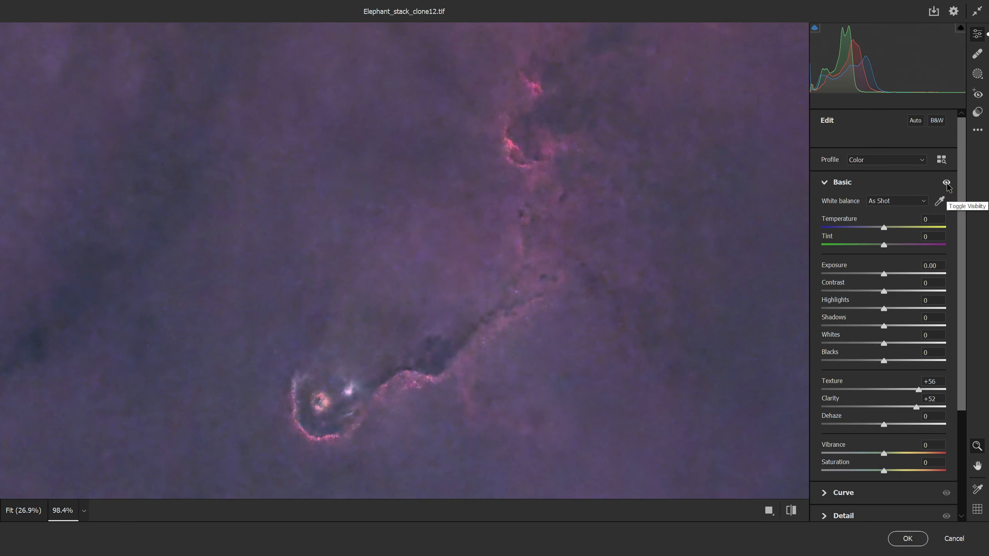
pyautogui.click(954, 539)
pyautogui.press('Return')
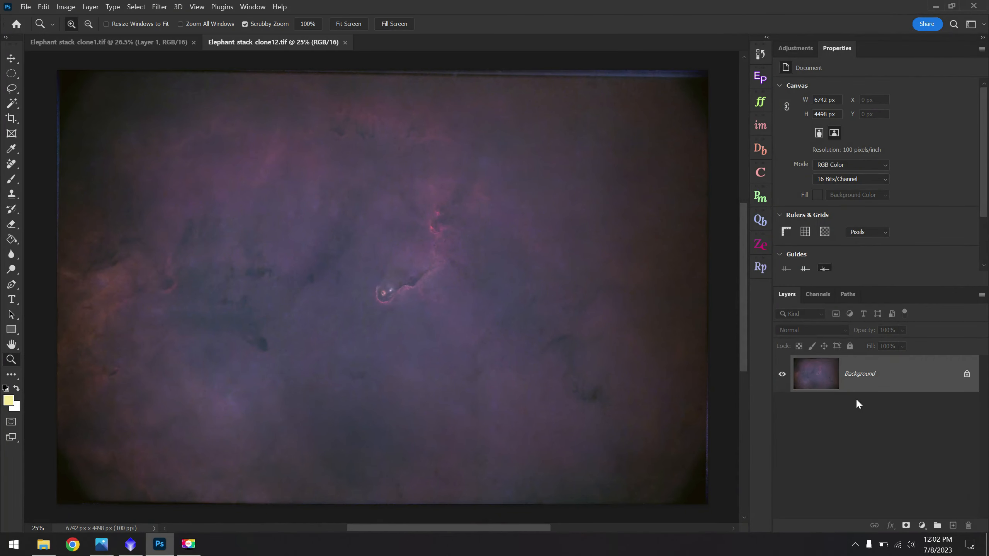
# Duplicate the Background layer as Background copy within Elephant_stack_clone12.tif.
pyautogui.rightClick(860, 377)
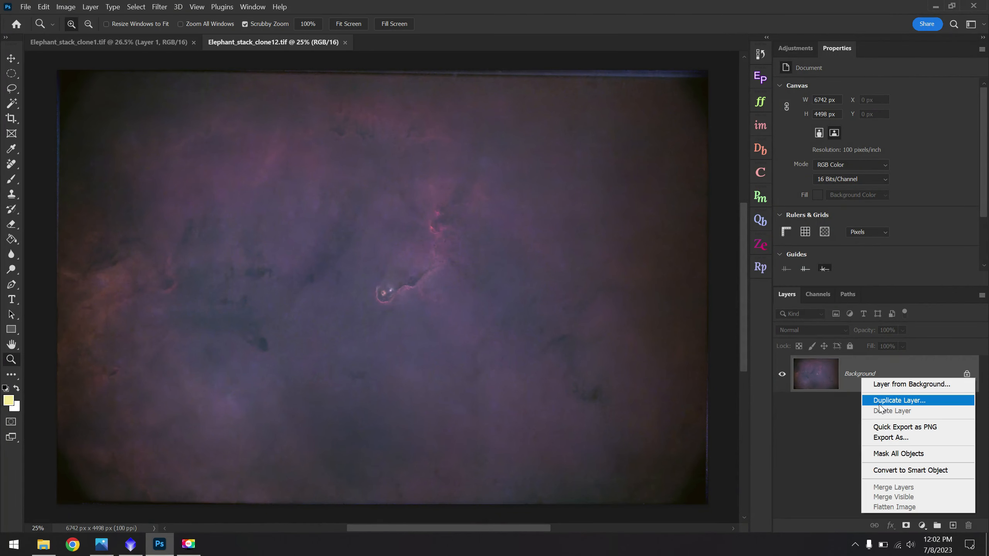
pyautogui.click(912, 400)
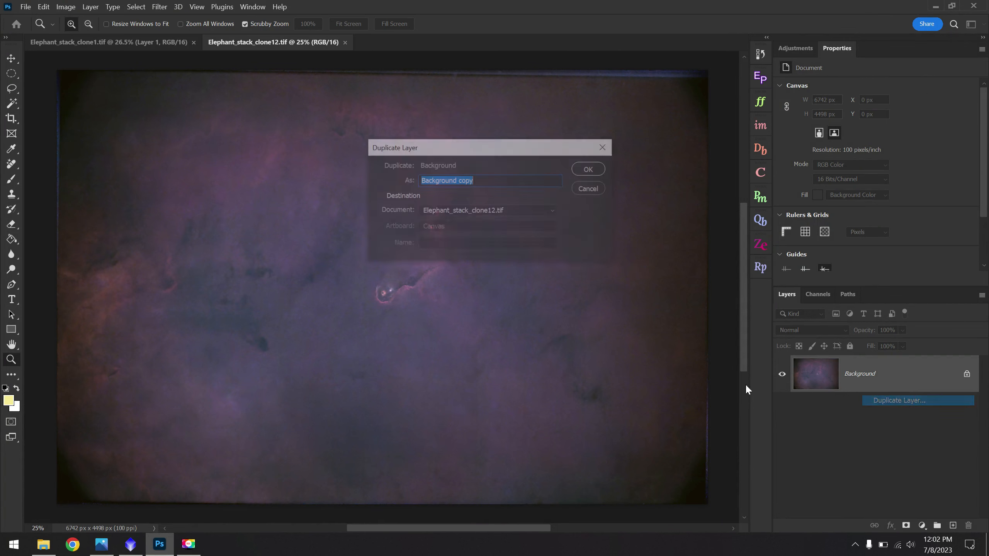
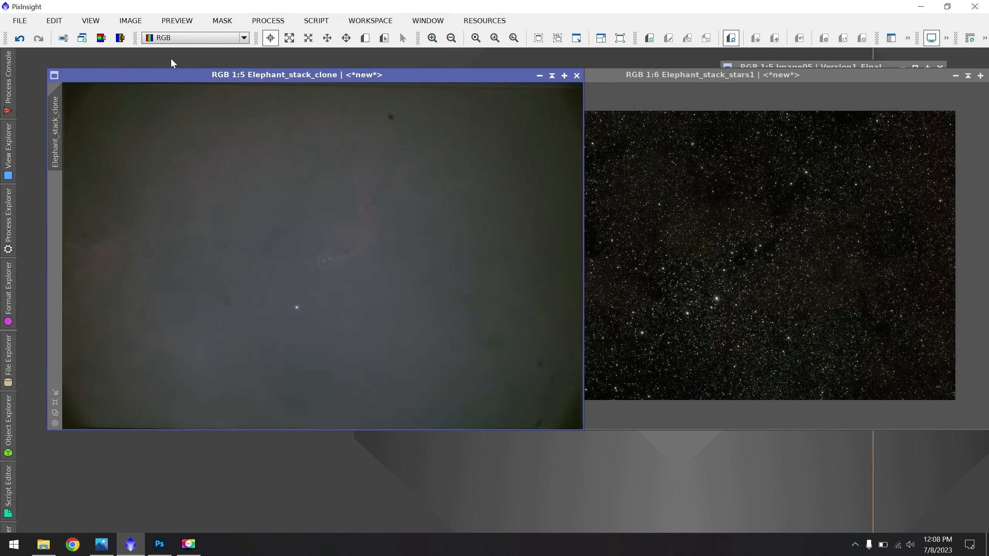
# Switch to PixInsight and open the processed starless image Elephant_stack_clone12.tif.
pyautogui.click(19, 20)
pyautogui.click(28, 48)
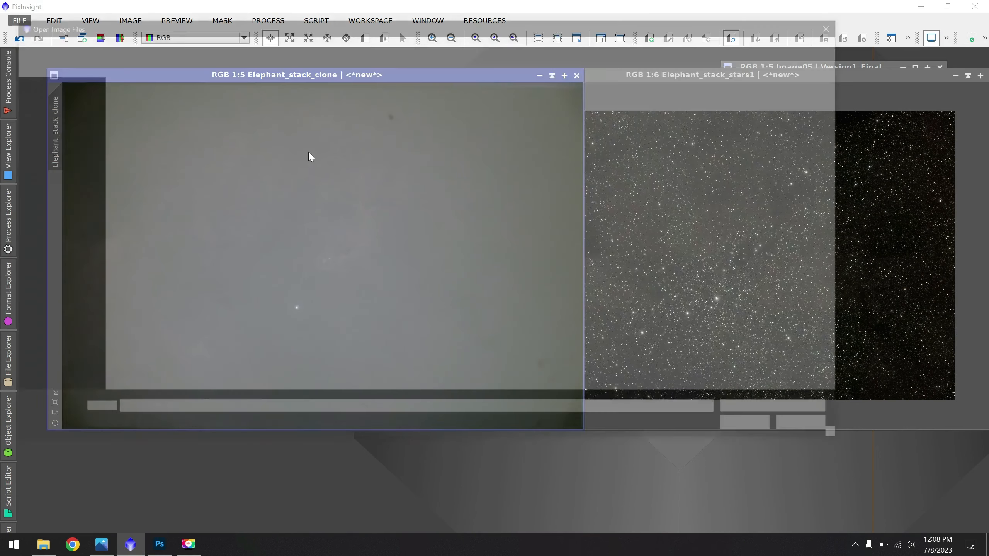
pyautogui.doubleClick(506, 145)
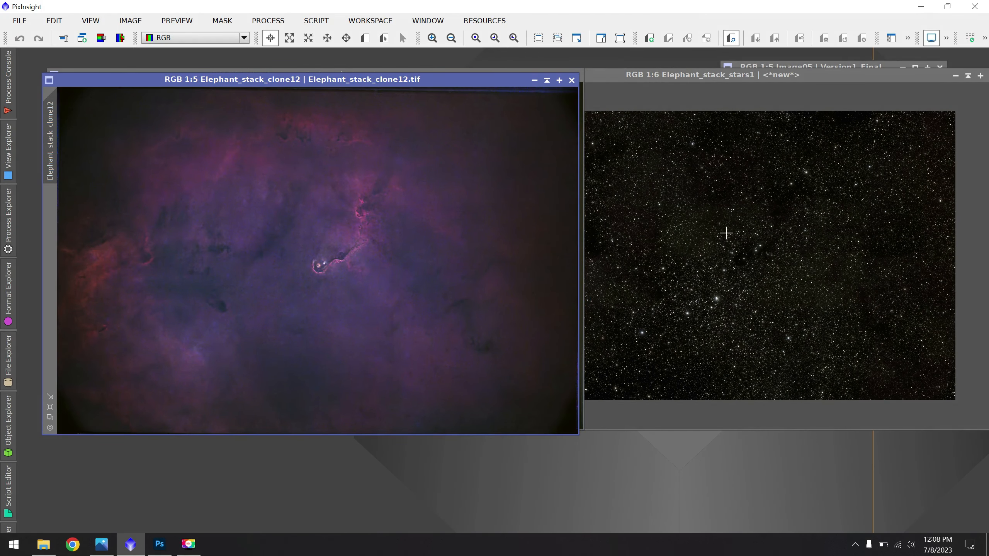
# Open PixelMath and enter the RGB/K expression combine(nebula, stars, op_screen()).
pyautogui.moveTo(2, 228)
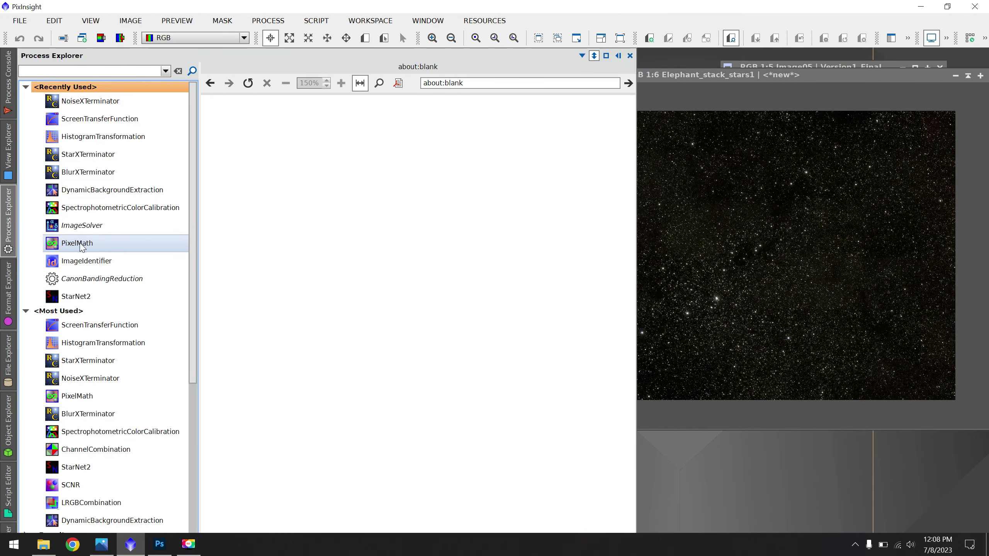
pyautogui.doubleClick(102, 246)
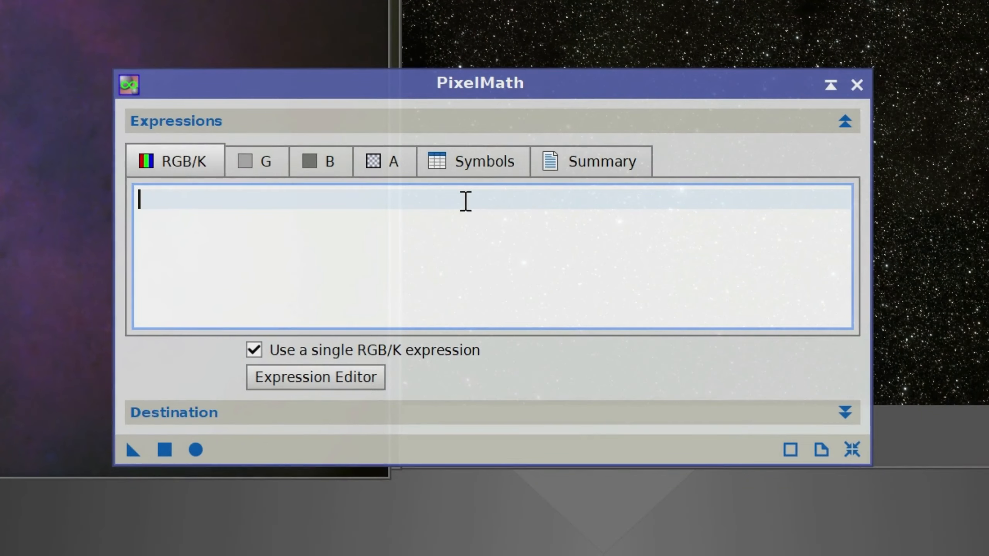
pyautogui.write('combine(')
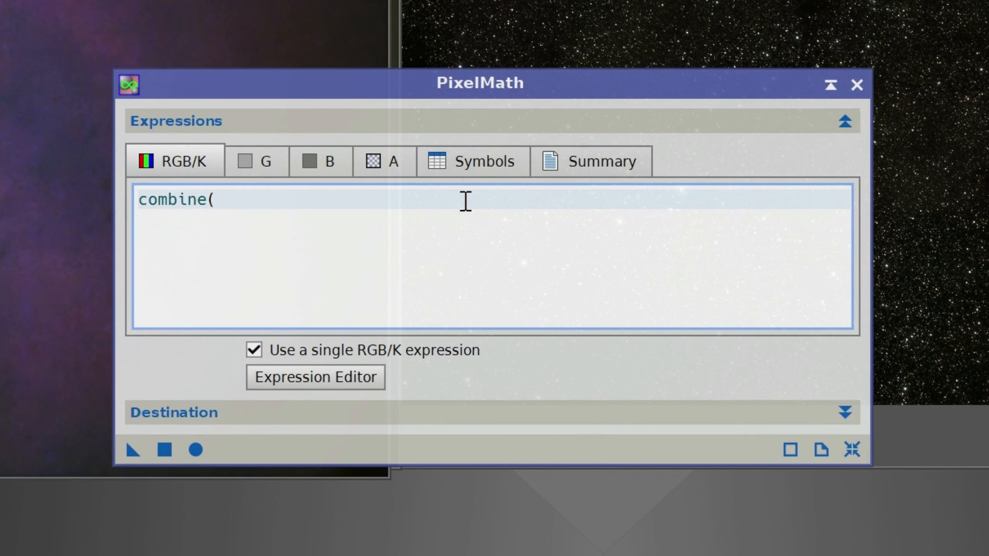
pyautogui.write('nebula, ')
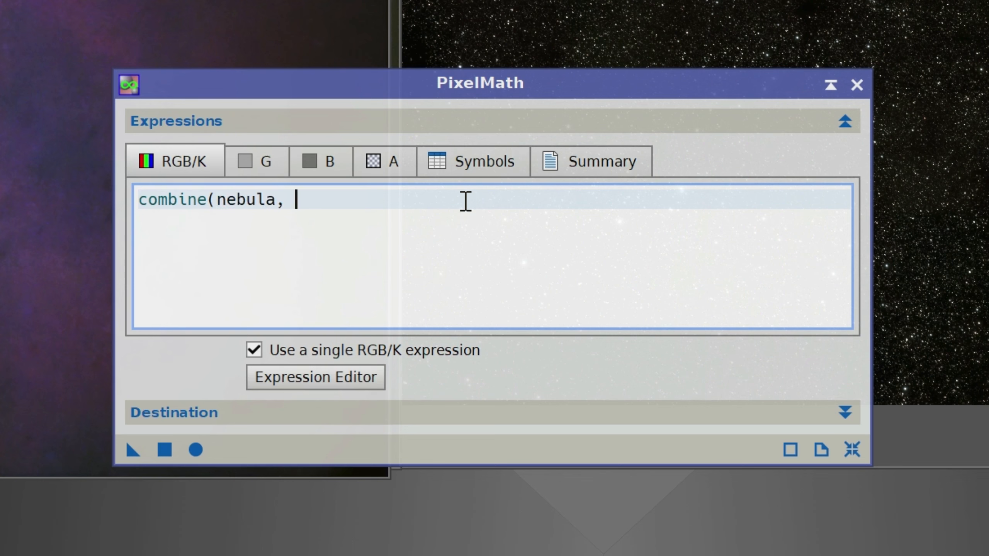
pyautogui.write('stars, op')
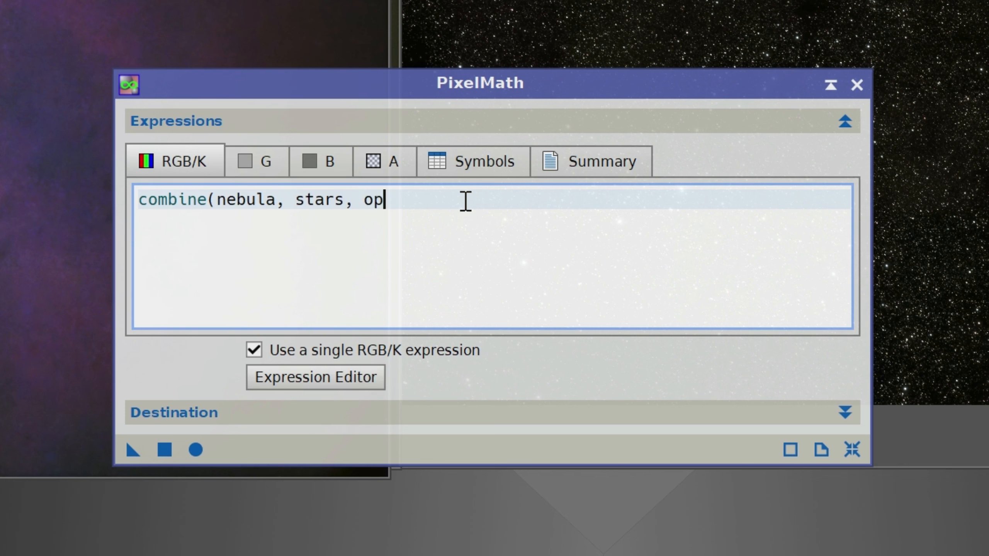
pyautogui.write('_screen')
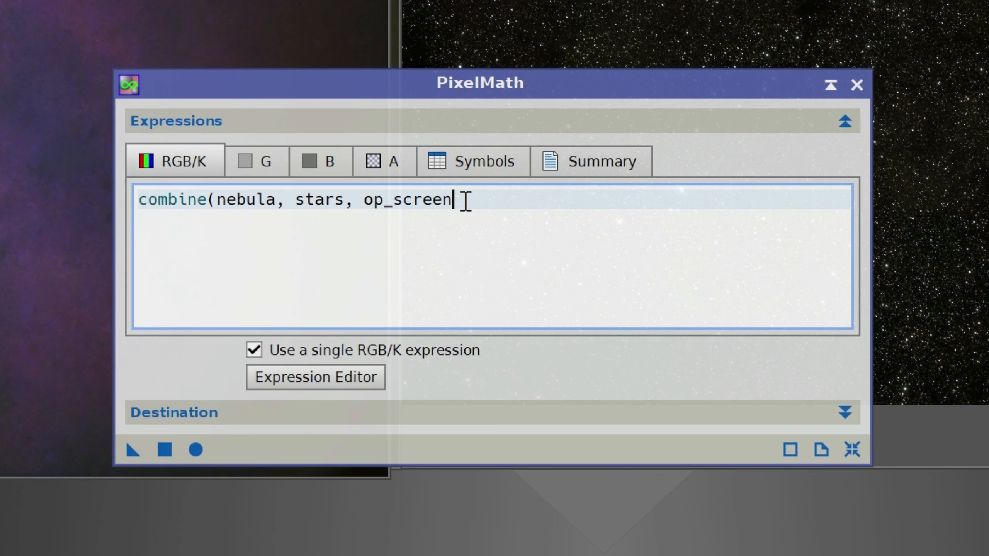
pyautogui.write('()')
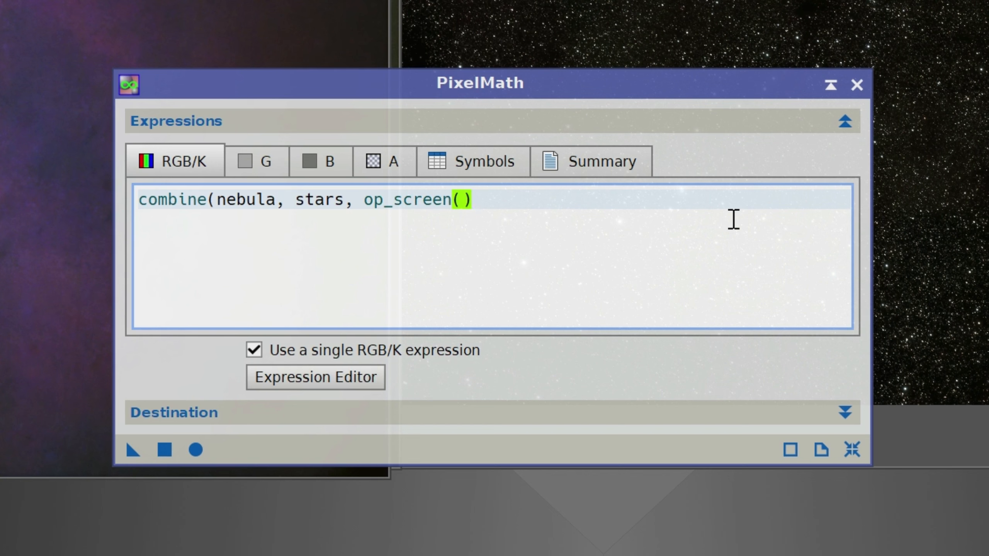
pyautogui.write(')')
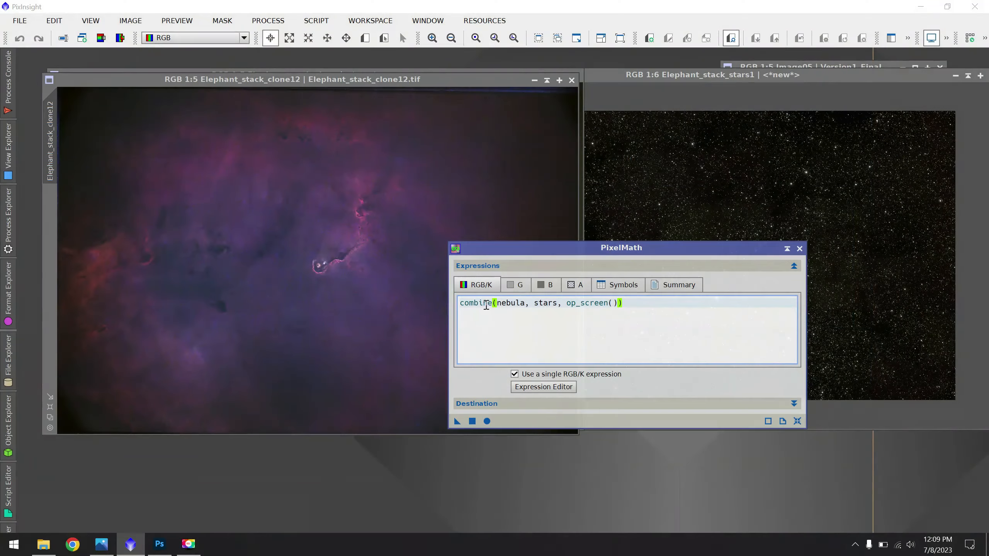
# Review the nebula, stars and op_screen terms of the expression against the starless and stars-only images.
pyautogui.click(486, 304)
pyautogui.click(273, 75)
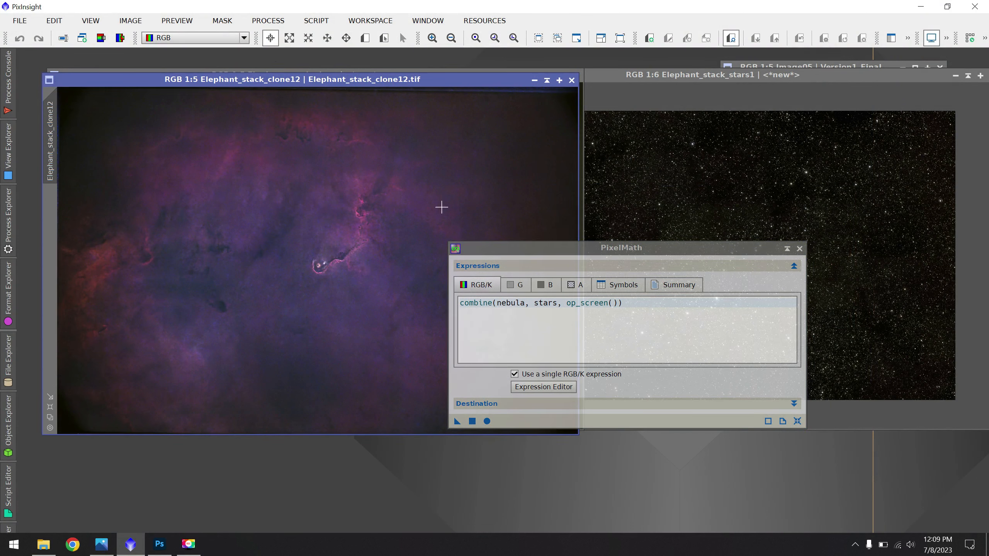
pyautogui.click(743, 75)
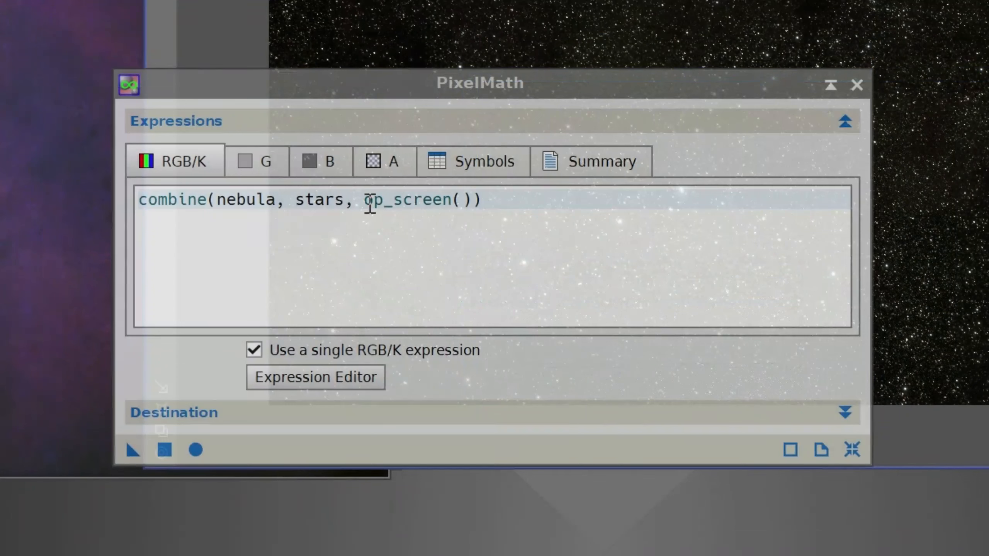
pyautogui.moveTo(566, 304); pyautogui.dragTo(575, 304)
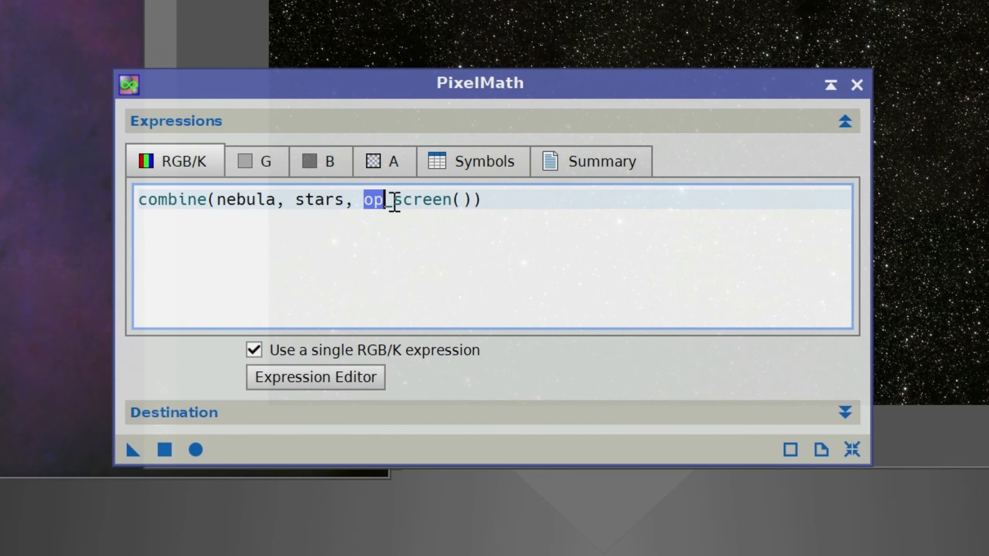
pyautogui.moveTo(403, 200); pyautogui.dragTo(455, 201)
pyautogui.click(533, 237)
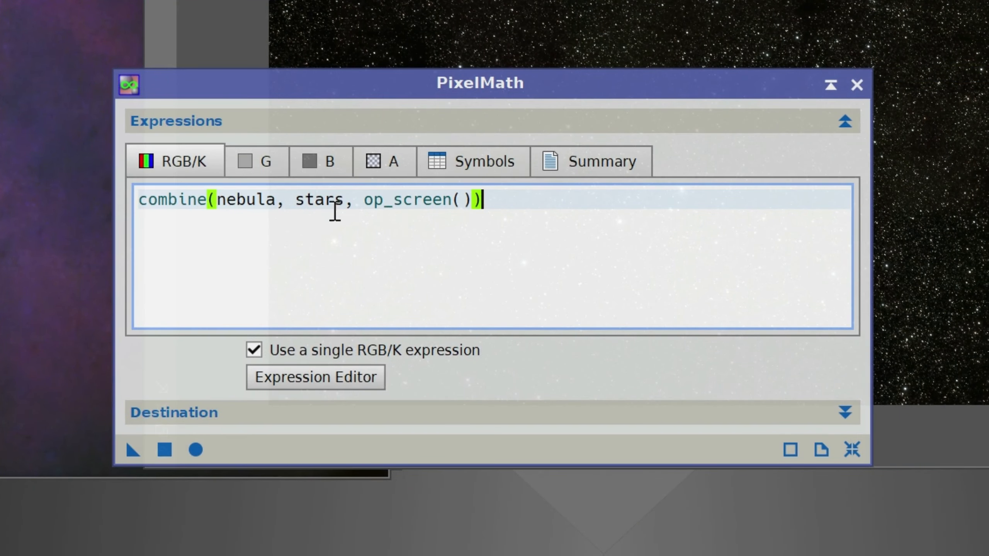
pyautogui.moveTo(275, 201); pyautogui.dragTo(215, 203)
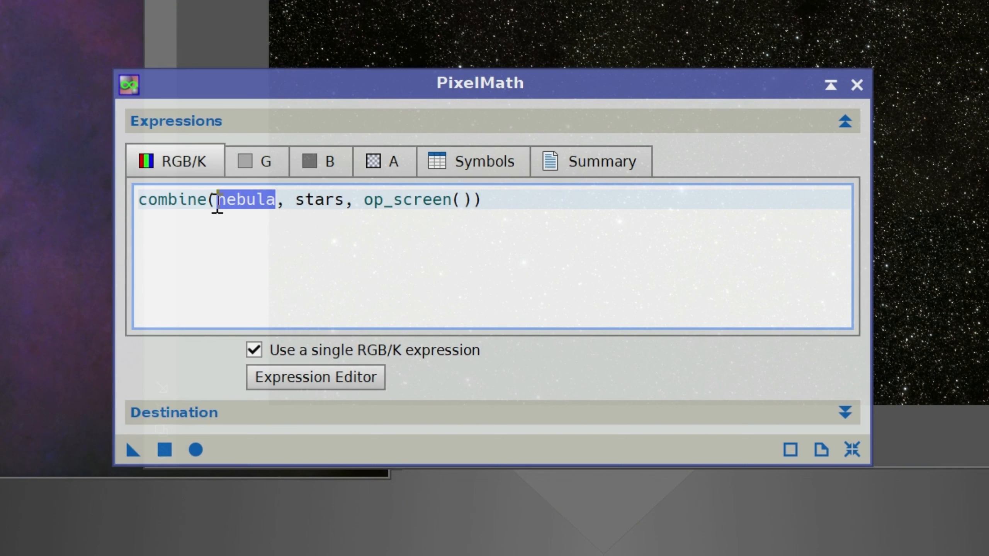
pyautogui.moveTo(296, 200); pyautogui.dragTo(345, 200)
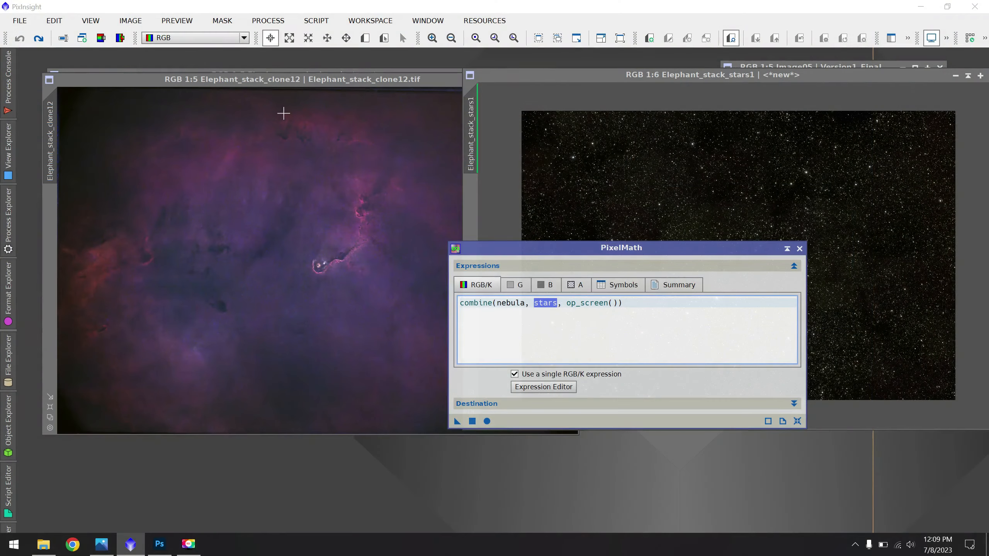
# Change the image identifier of Elephant_stack_clone12 to nebula to match the PixelMath expression.
pyautogui.click(253, 81)
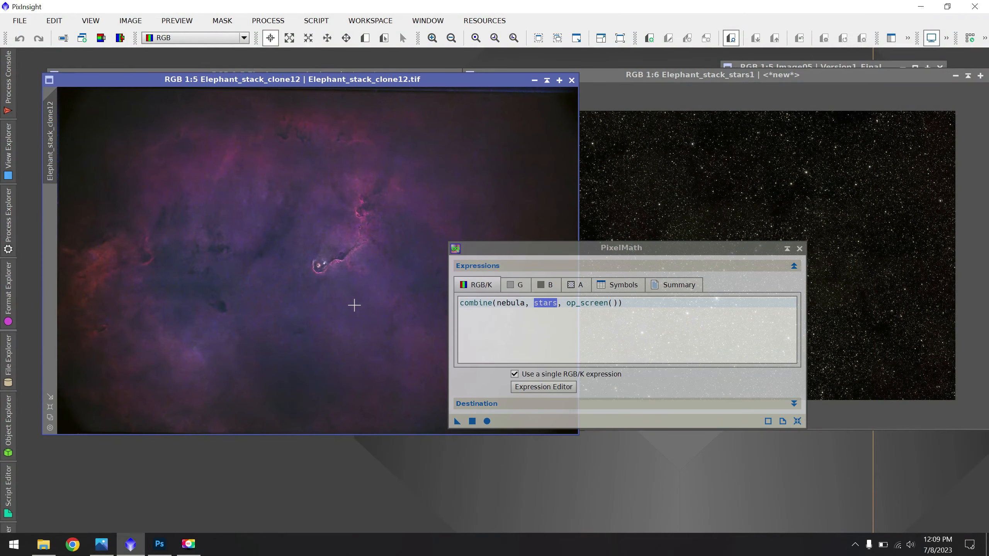
pyautogui.moveTo(52, 139)
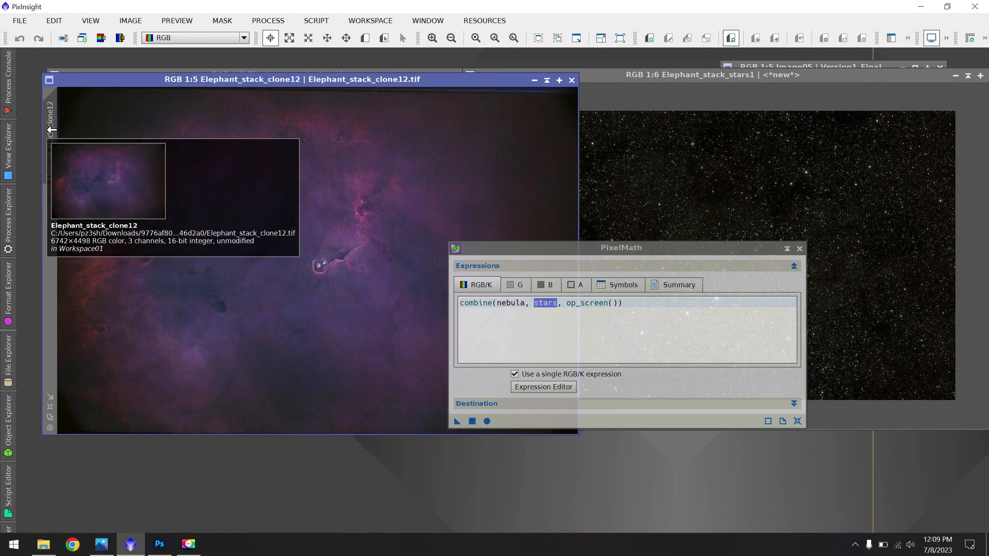
pyautogui.click(54, 121)
pyautogui.doubleClick(53, 121)
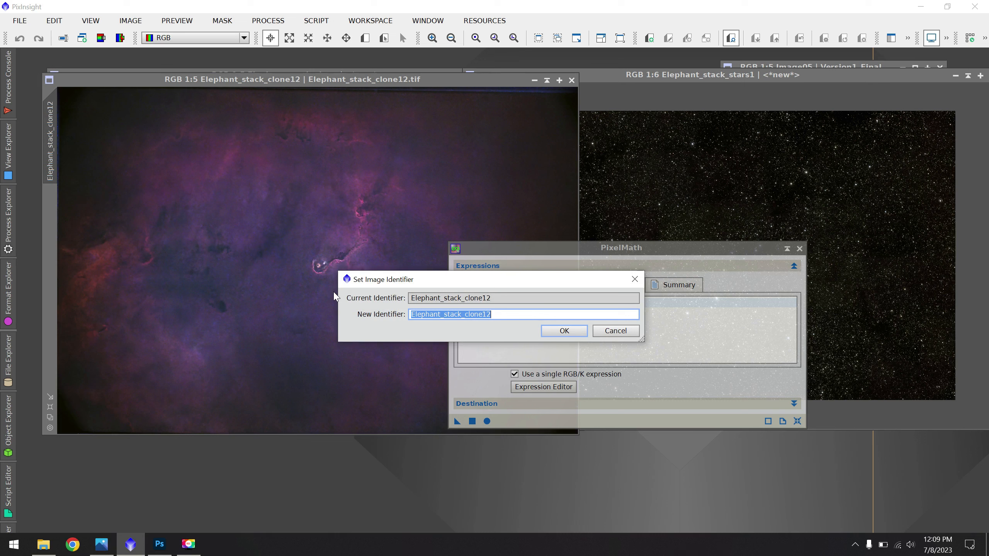
pyautogui.write('nebula')
pyautogui.click(567, 331)
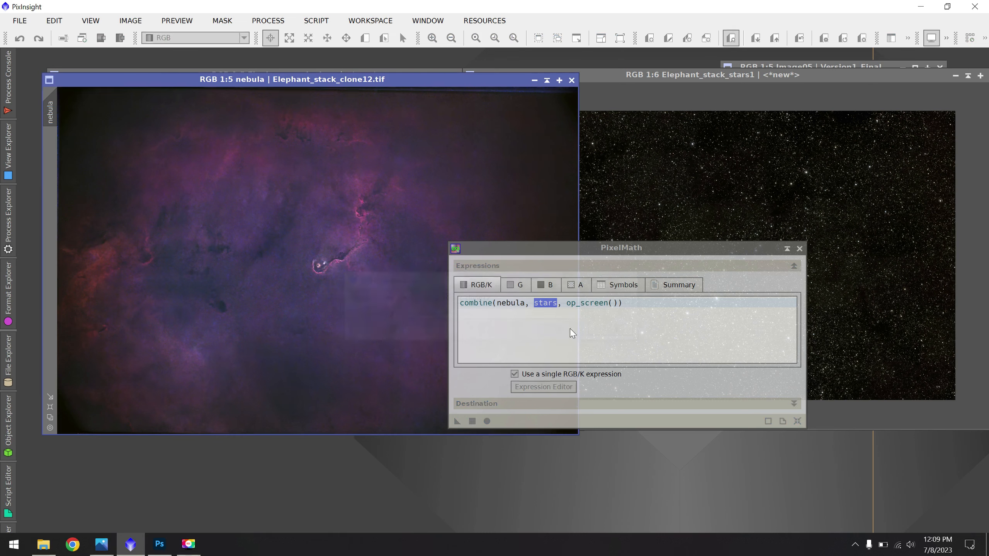
pyautogui.click(511, 310)
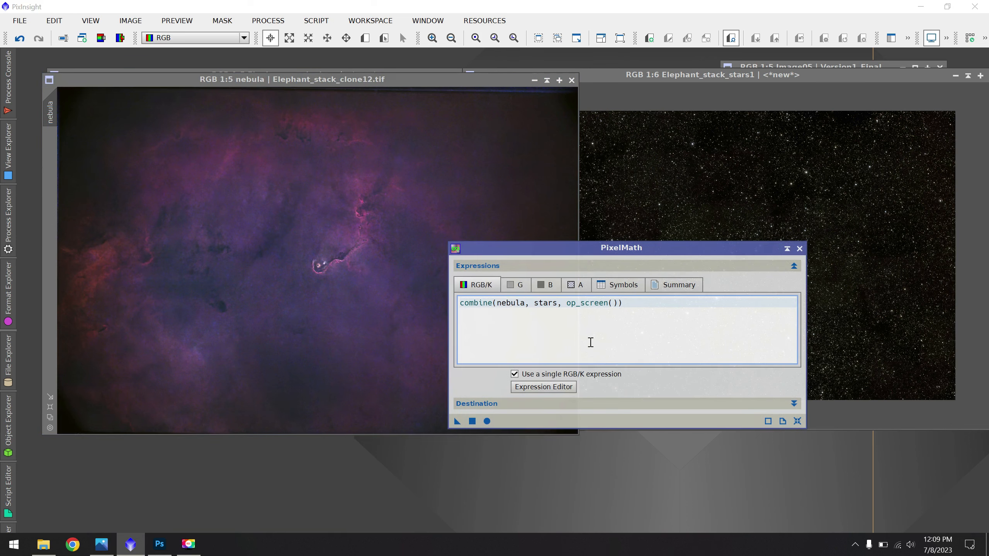
# Change the image identifier of Elephant_stack_stars1 to stars to match the PixelMath expression.
pyautogui.click(691, 75)
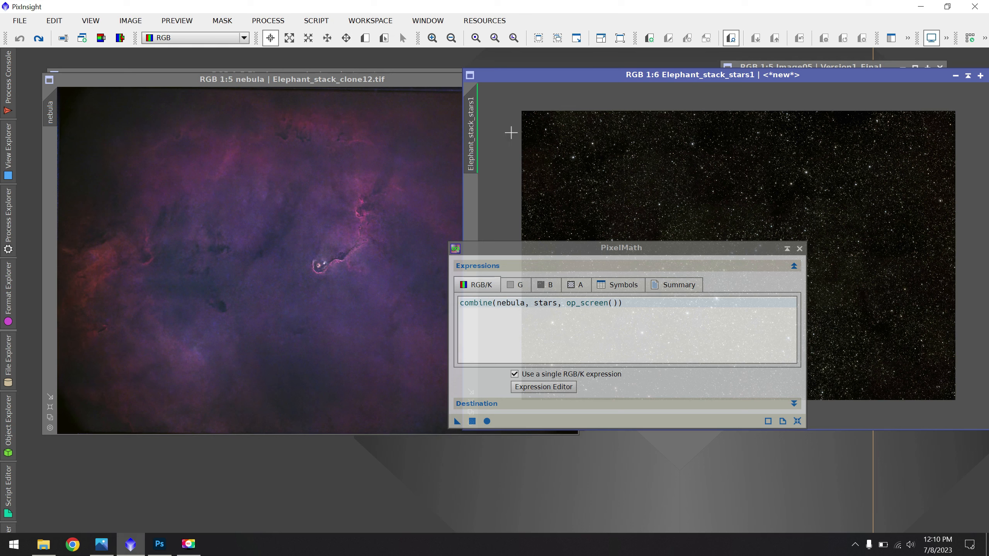
pyautogui.doubleClick(476, 145)
pyautogui.write('stars')
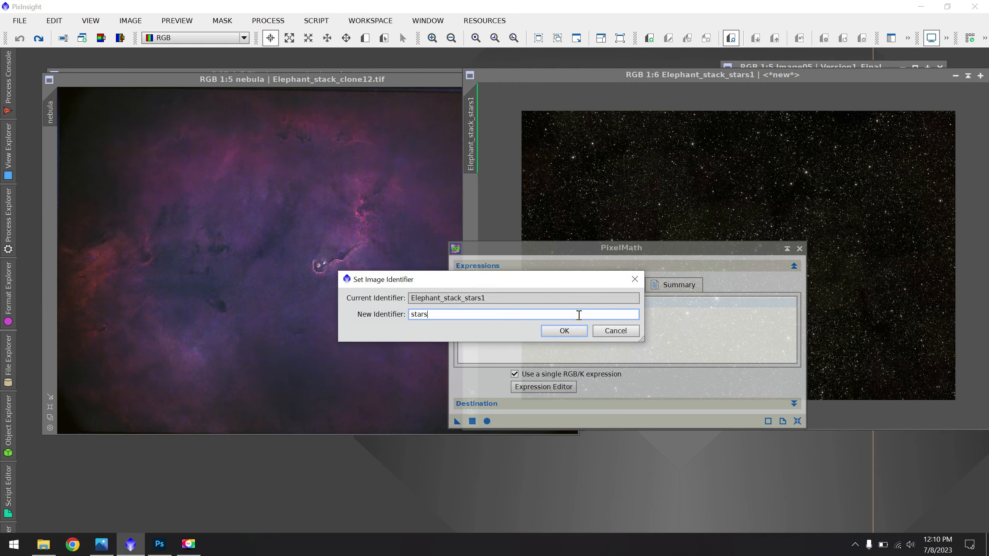
pyautogui.click(573, 334)
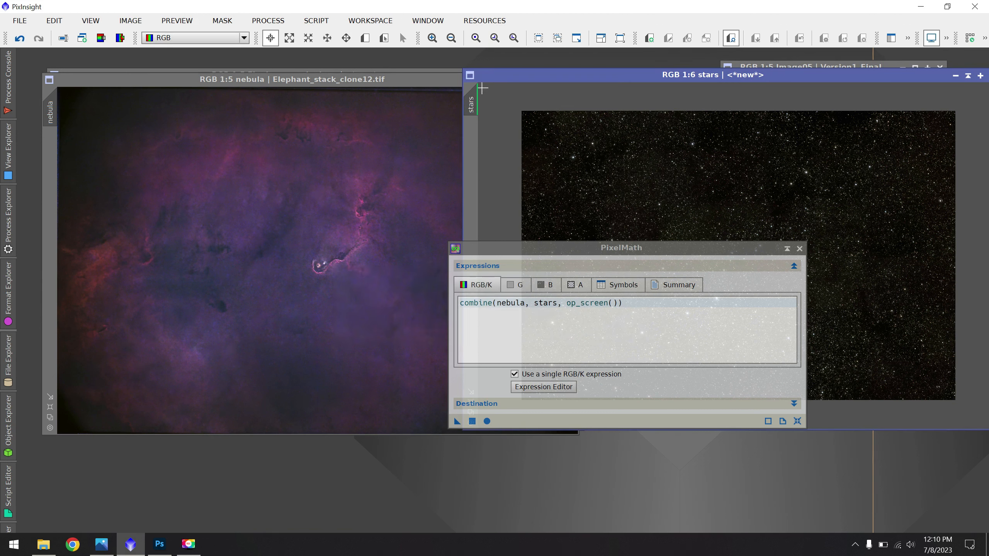
pyautogui.moveTo(482, 104)
# Move PixelMath clear of the stars image and open HistogramTransformation and ScreenTransferFunction.
pyautogui.moveTo(611, 252); pyautogui.dragTo(227, 210)
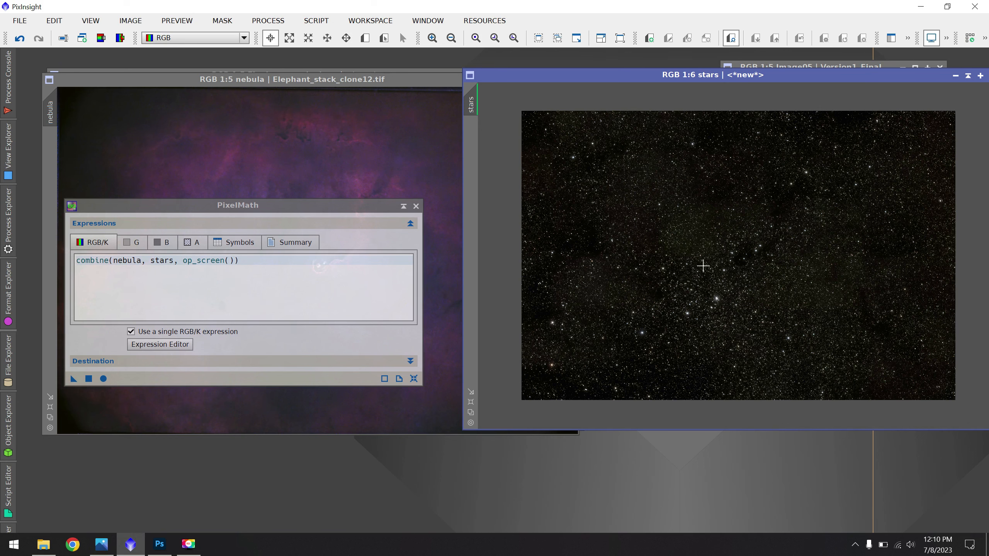
pyautogui.click(6, 206)
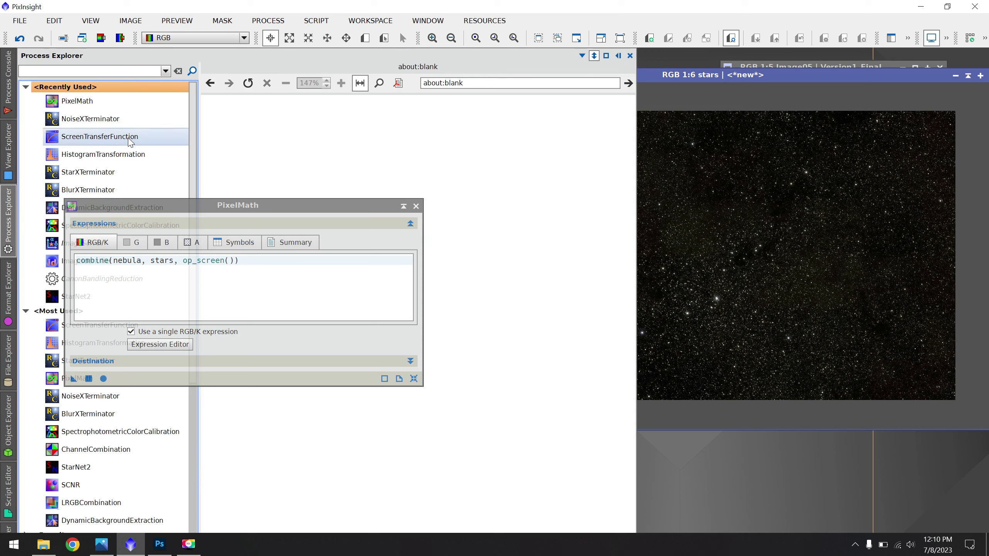
pyautogui.doubleClick(99, 151)
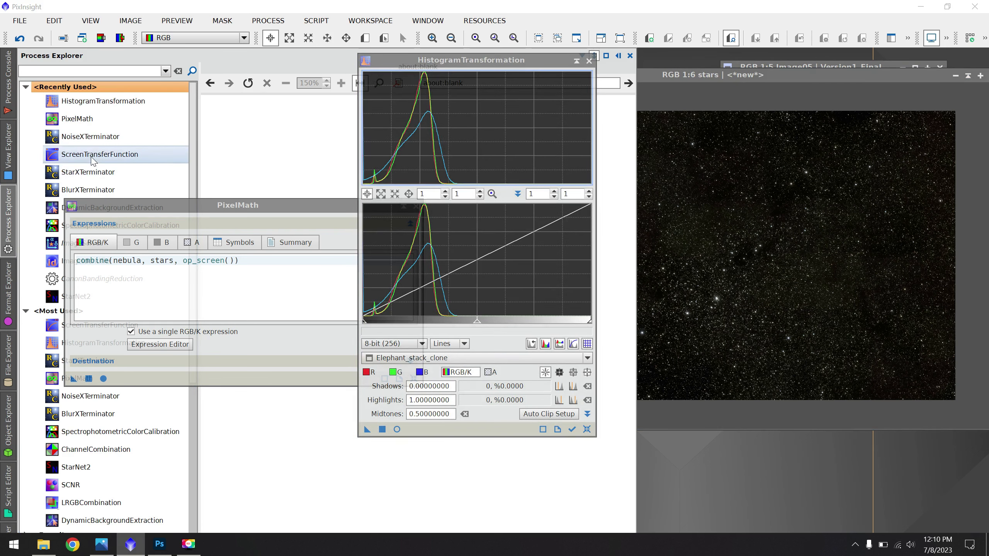
pyautogui.doubleClick(97, 154)
# Make both tools track the stars image and transfer its ScreenTransferFunction stretch to HistogramTransformation.
pyautogui.click(942, 153)
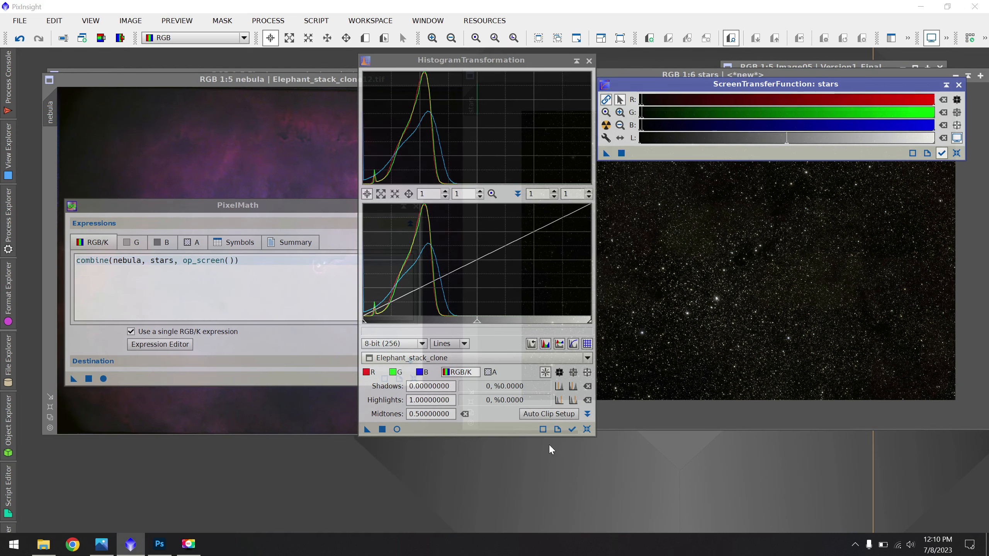
pyautogui.click(572, 429)
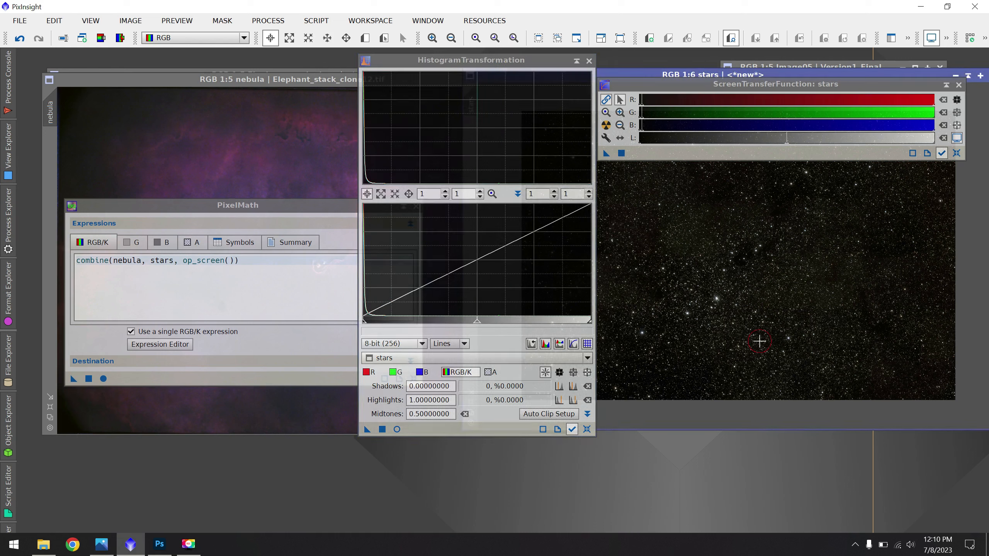
pyautogui.click(754, 343)
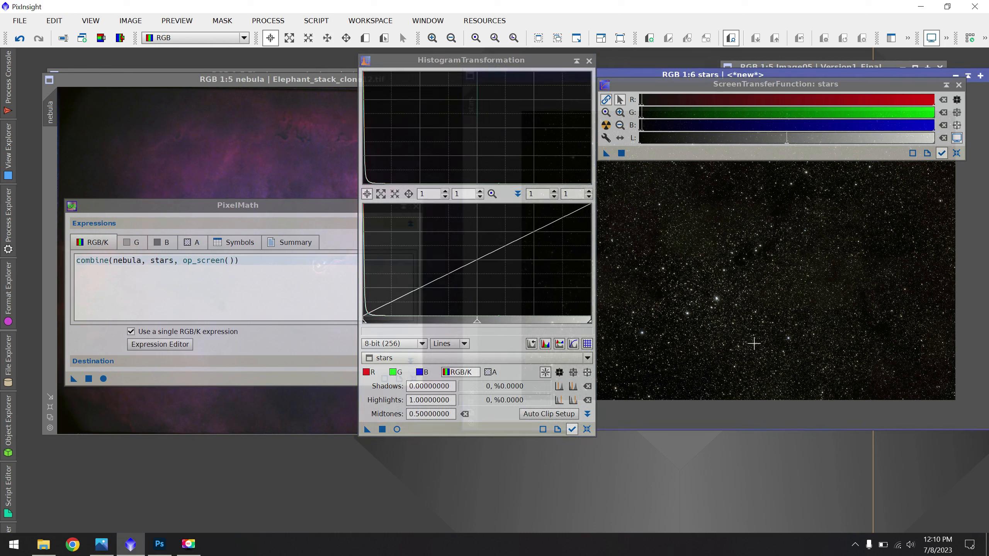
pyautogui.click(825, 88)
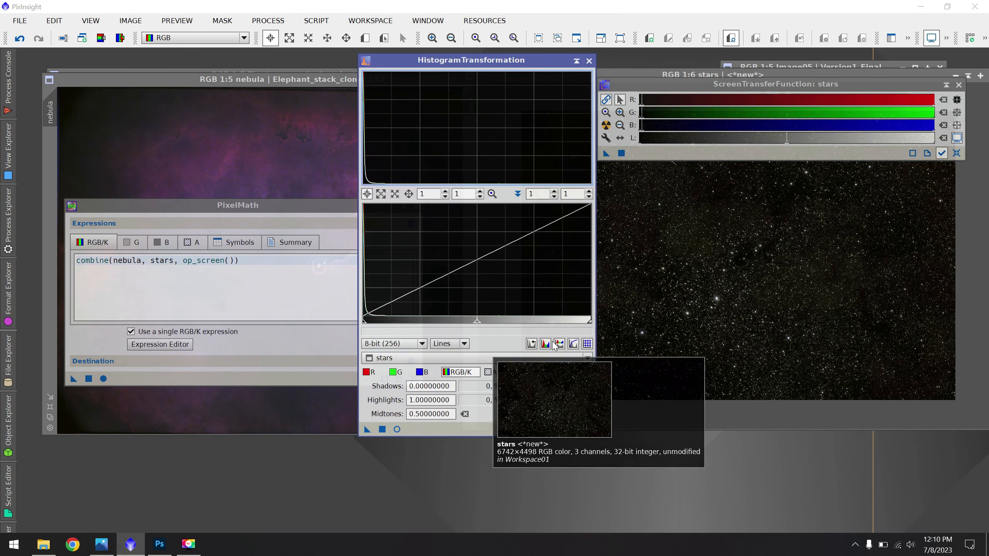
pyautogui.moveTo(606, 153); pyautogui.dragTo(421, 433)
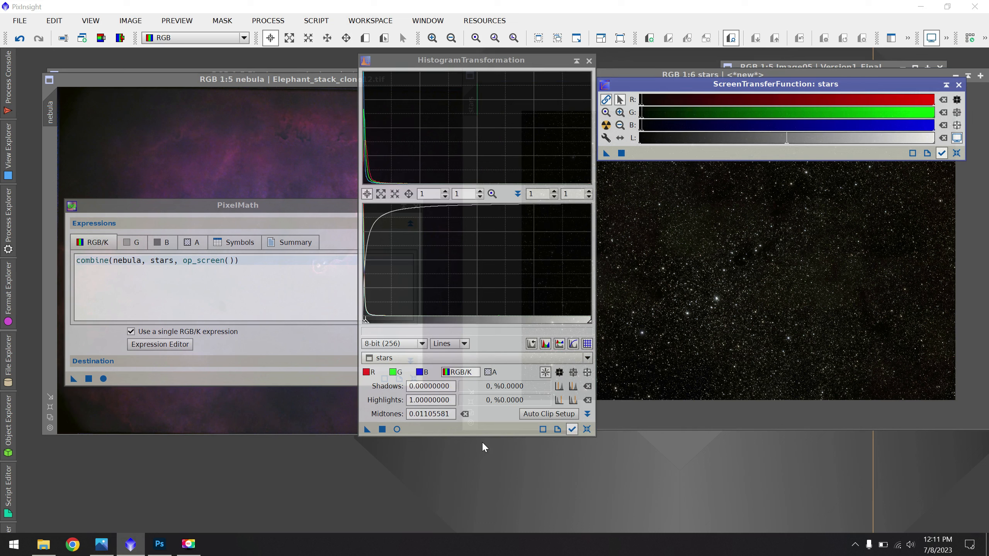
# Apply the HistogramTransformation stretch to the stars image, and reset and close both stretching tools.
pyautogui.click(382, 429)
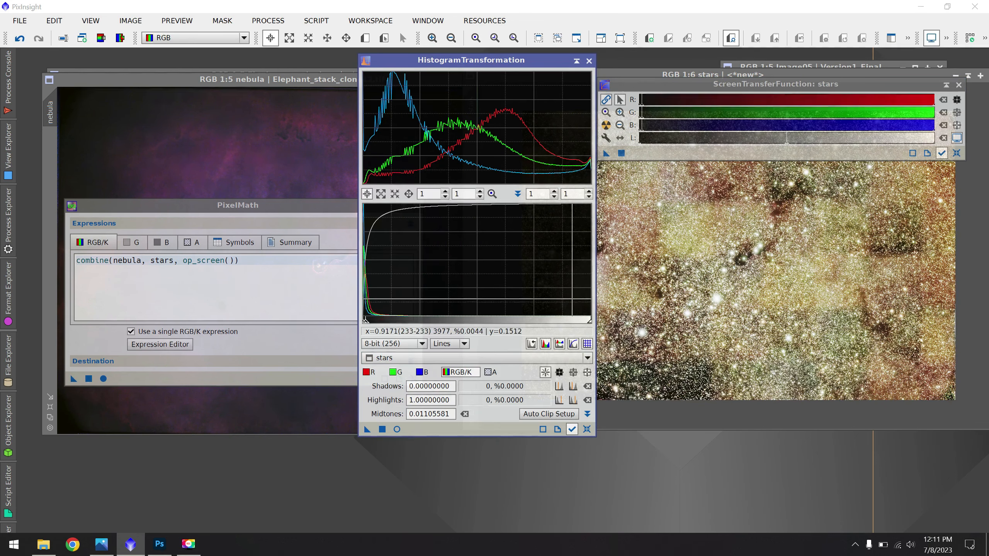
pyautogui.click(588, 434)
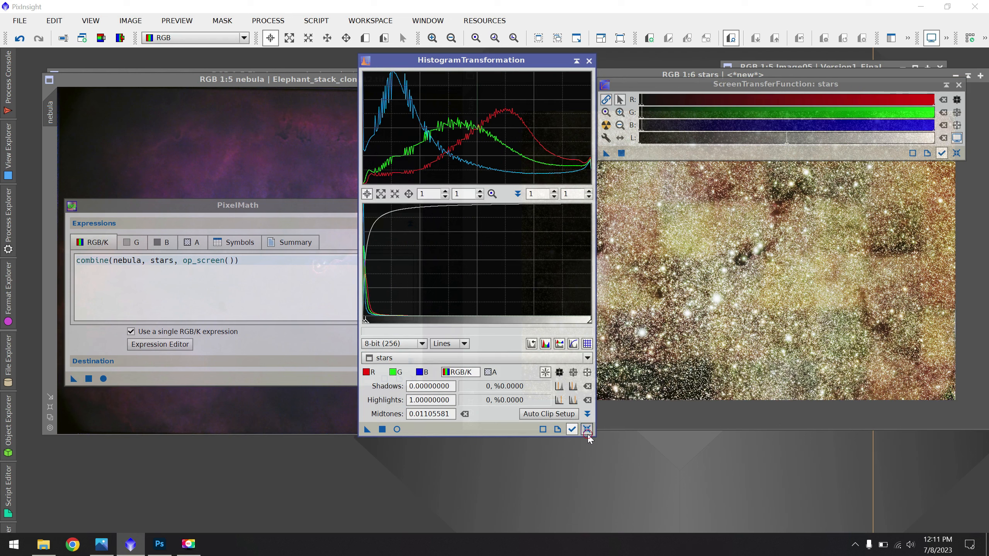
pyautogui.click(957, 153)
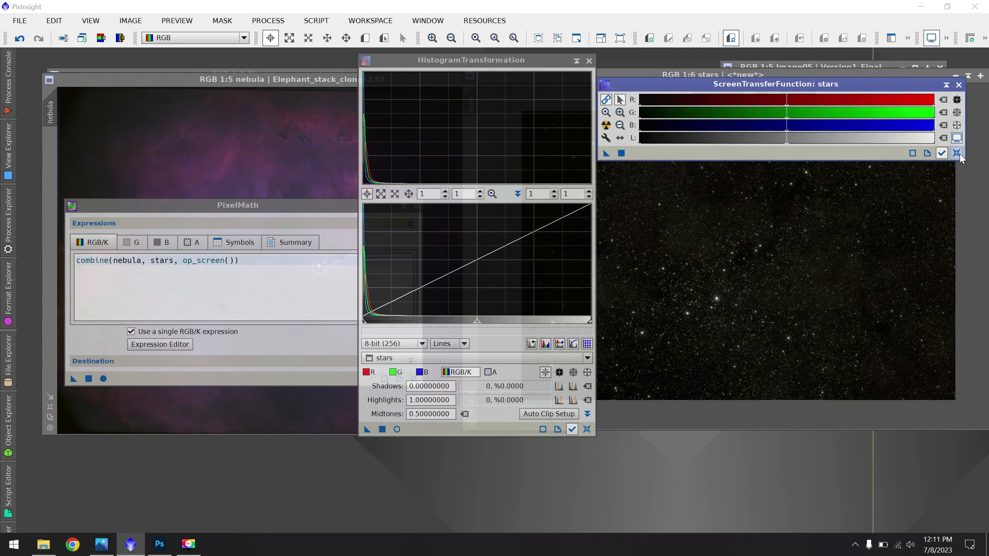
pyautogui.click(959, 85)
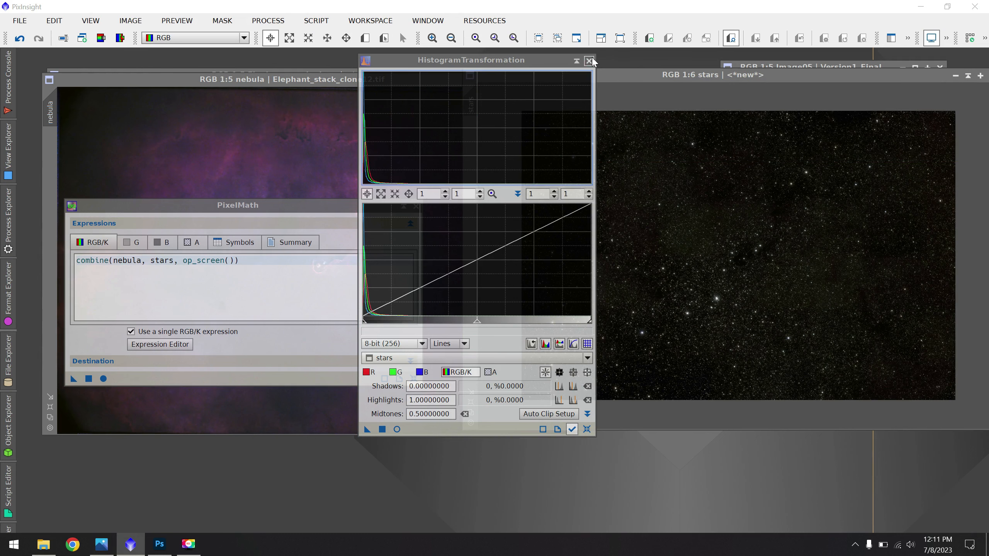
pyautogui.click(589, 61)
pyautogui.click(624, 77)
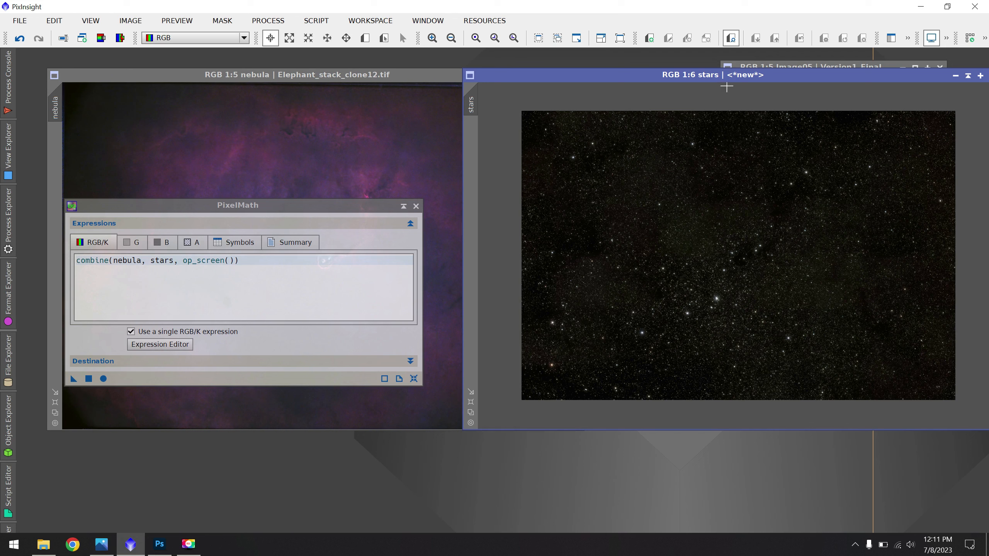
# Run combine(nebula, stars, op_screen()) in PixelMath with the destination set to create a new image, and close PixelMath.
pyautogui.click(293, 80)
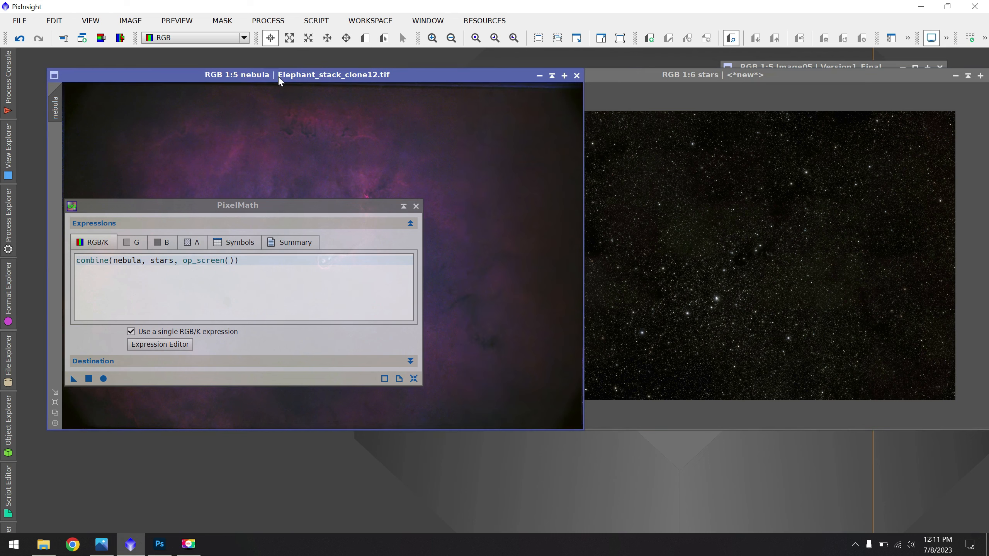
pyautogui.moveTo(304, 207); pyautogui.dragTo(644, 146)
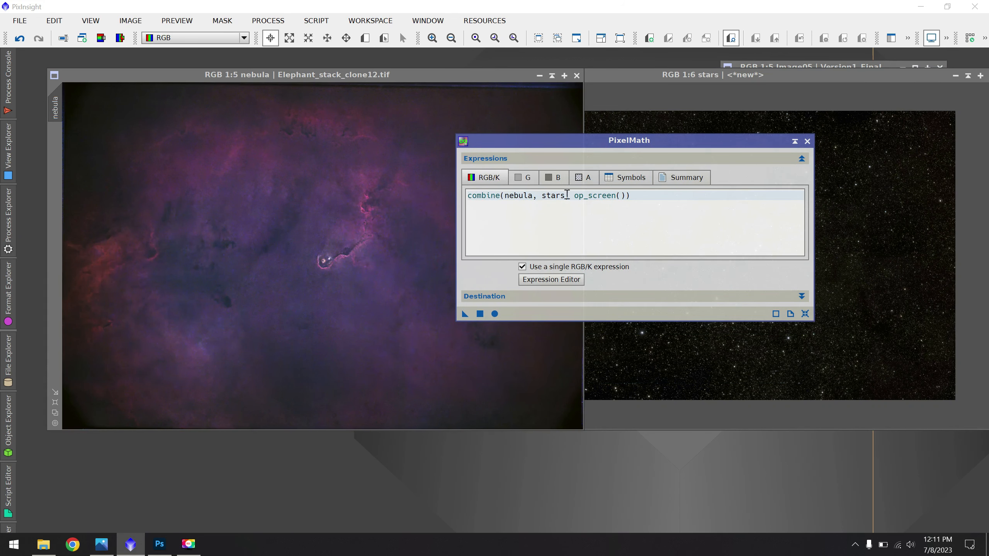
pyautogui.click(561, 295)
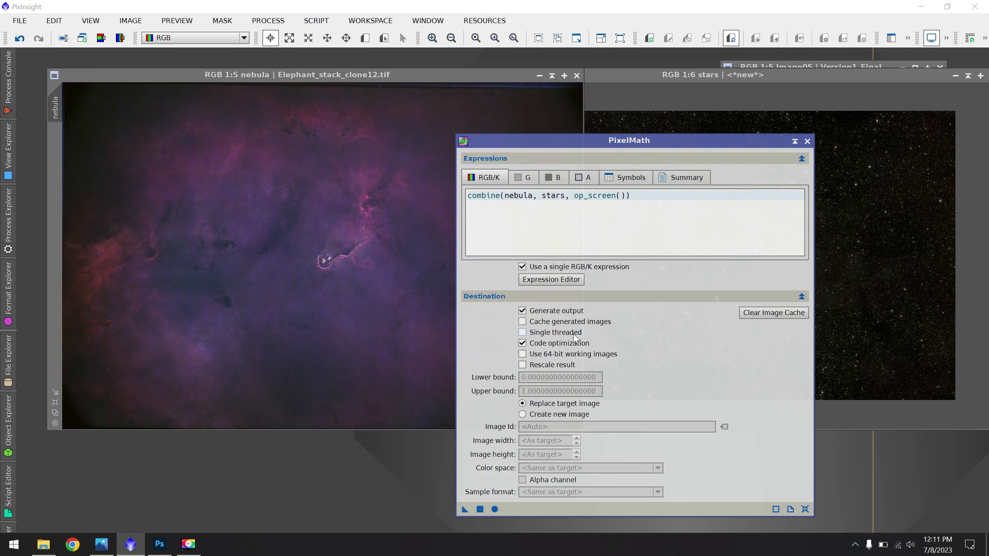
pyautogui.click(554, 415)
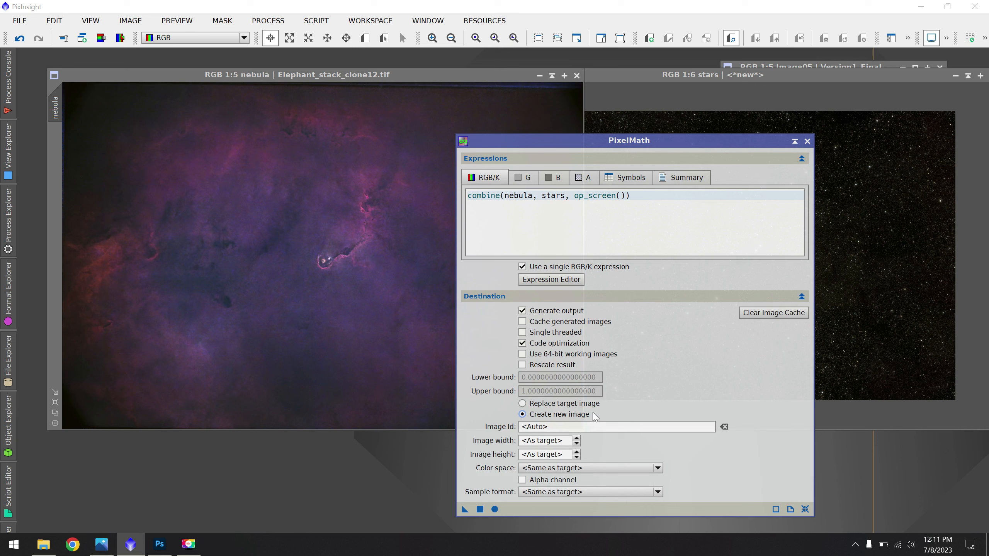
pyautogui.click(481, 510)
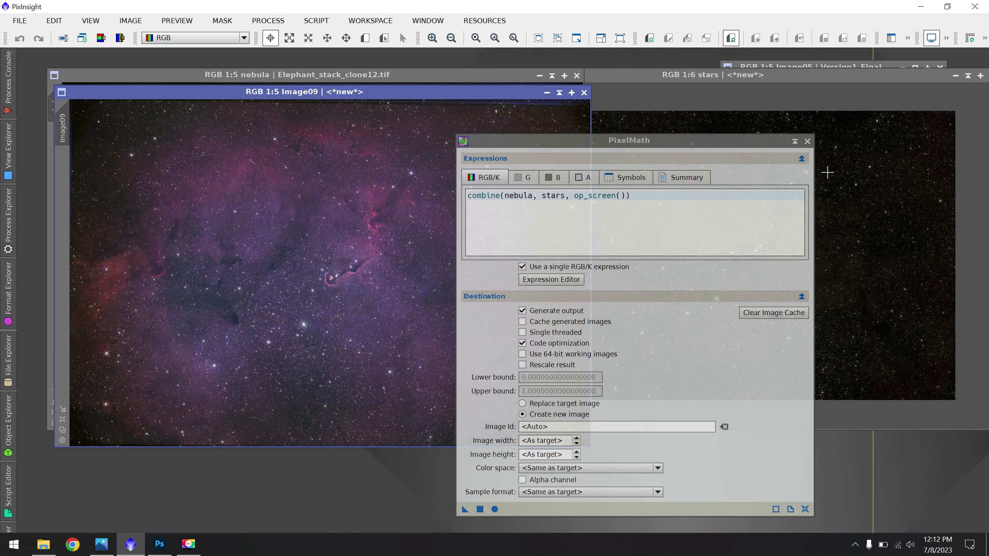
pyautogui.click(807, 141)
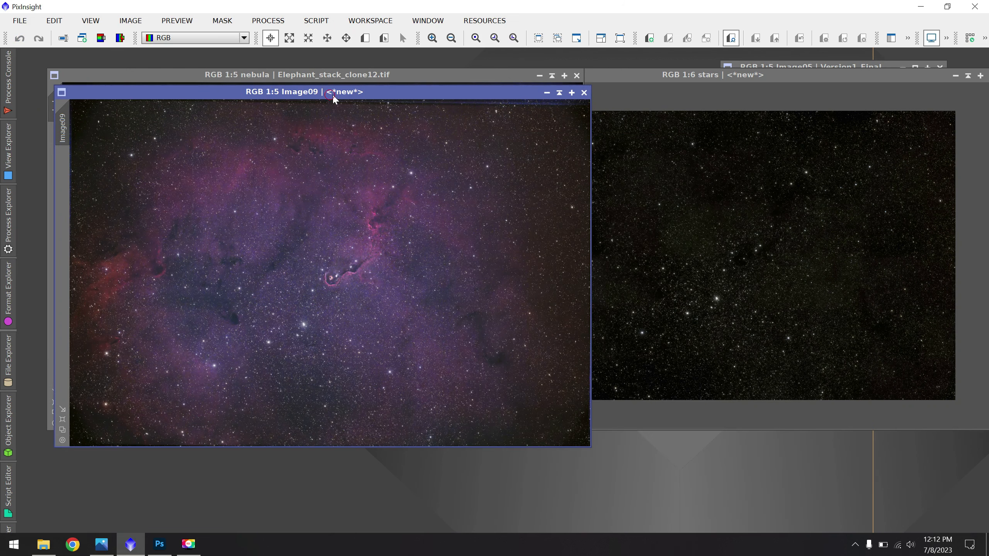
# Save the combined nebula and stars image as finalV2.tif in 16-bit unsigned integer format.
pyautogui.moveTo(334, 99); pyautogui.dragTo(525, 120)
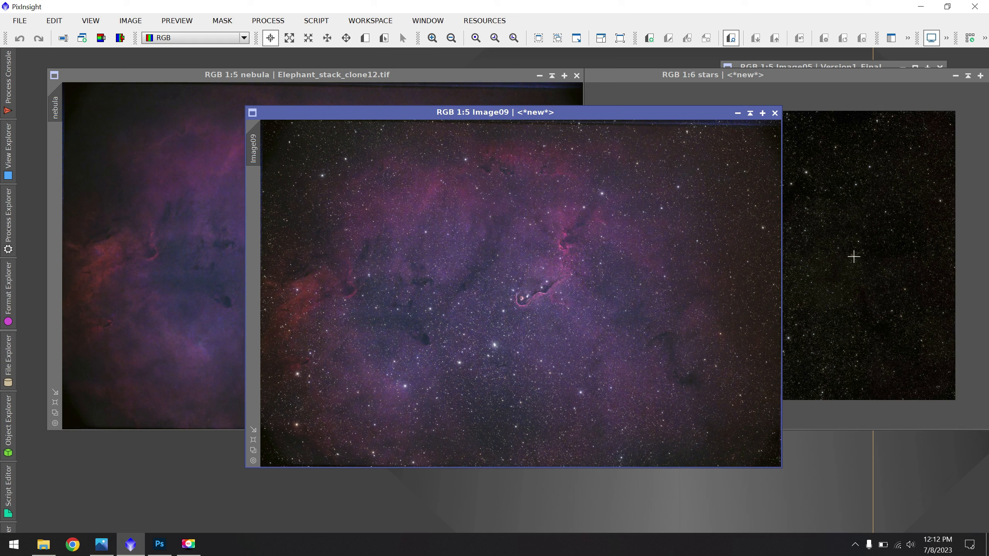
pyautogui.click(19, 20)
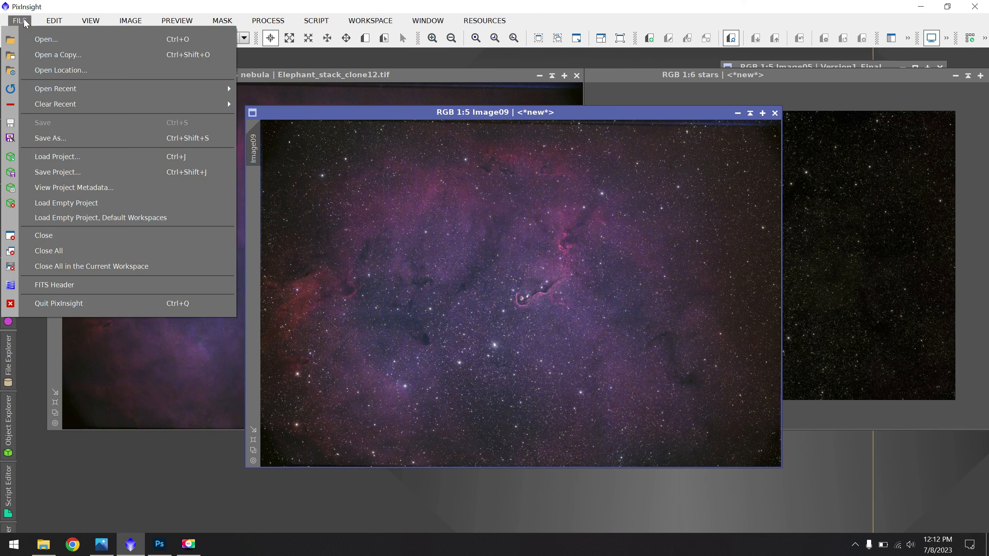
pyautogui.click(58, 138)
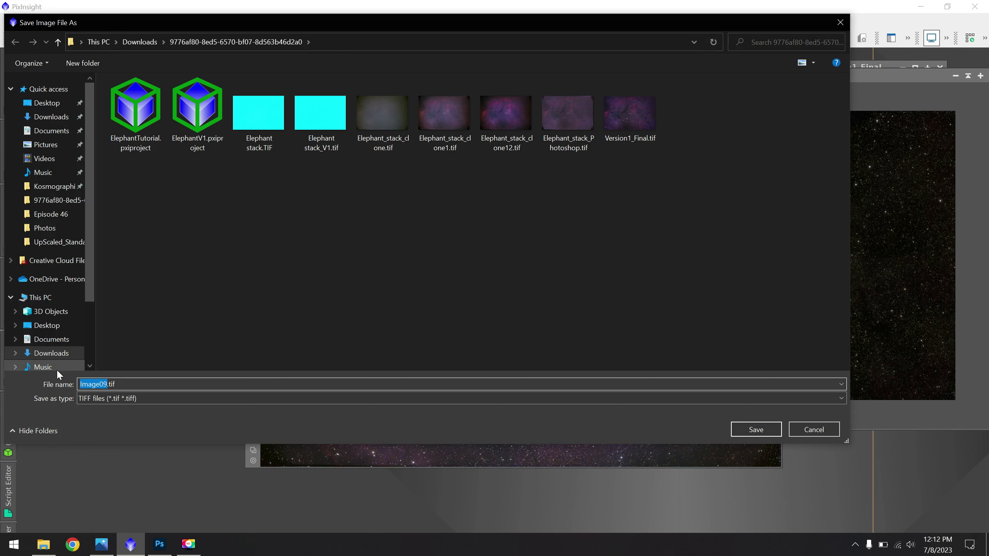
pyautogui.write('fom')
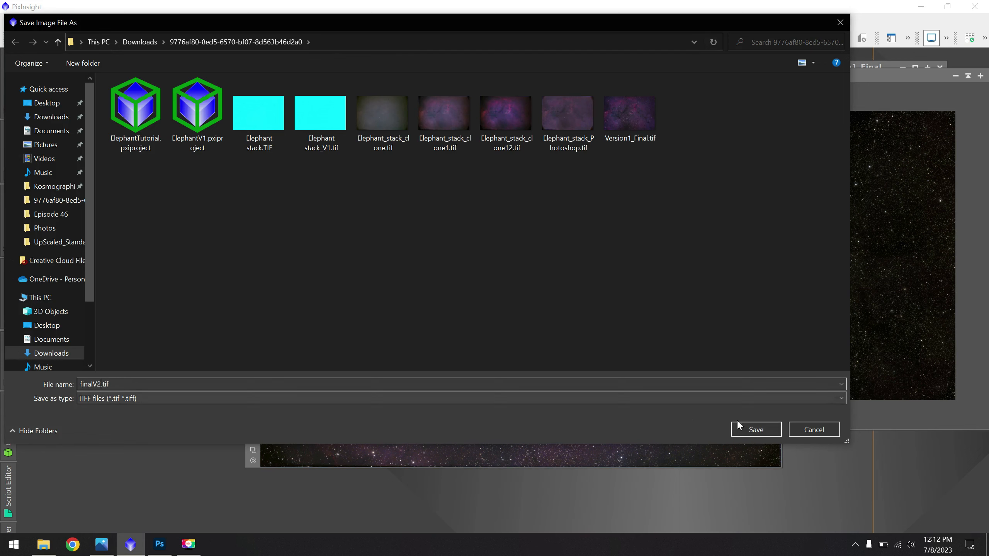
pyautogui.click(757, 430)
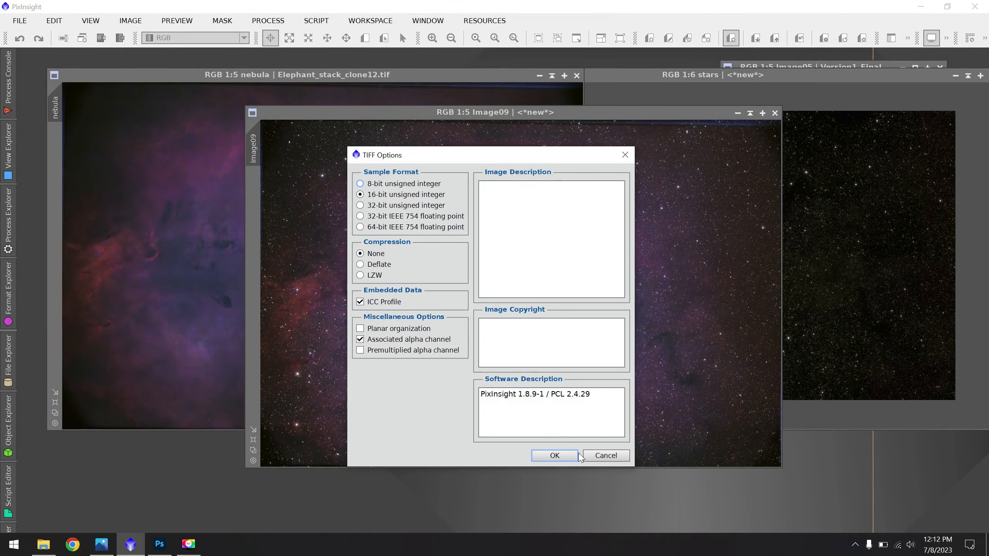
pyautogui.click(554, 456)
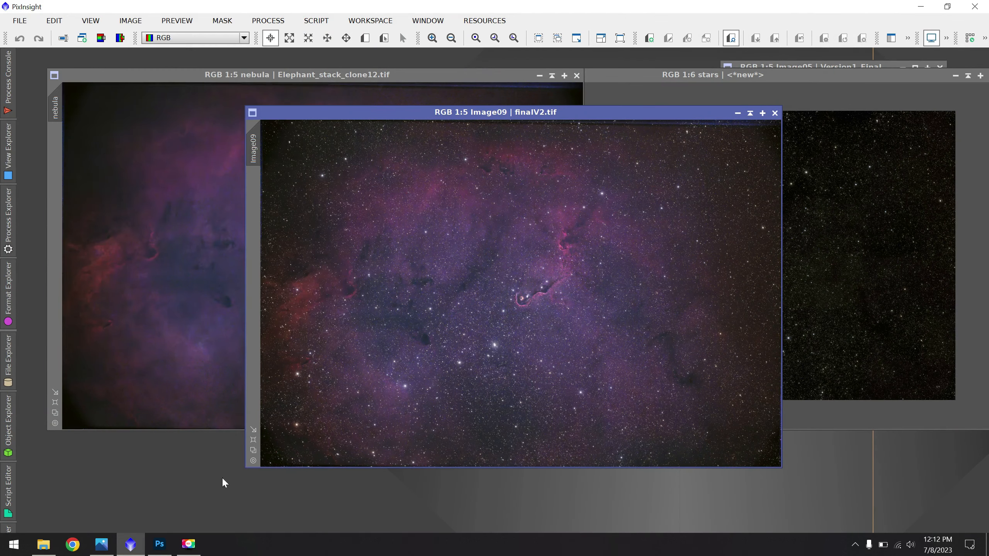
# Switch to Photoshop and open finalV2.tif.
pyautogui.click(159, 543)
pyautogui.click(26, 7)
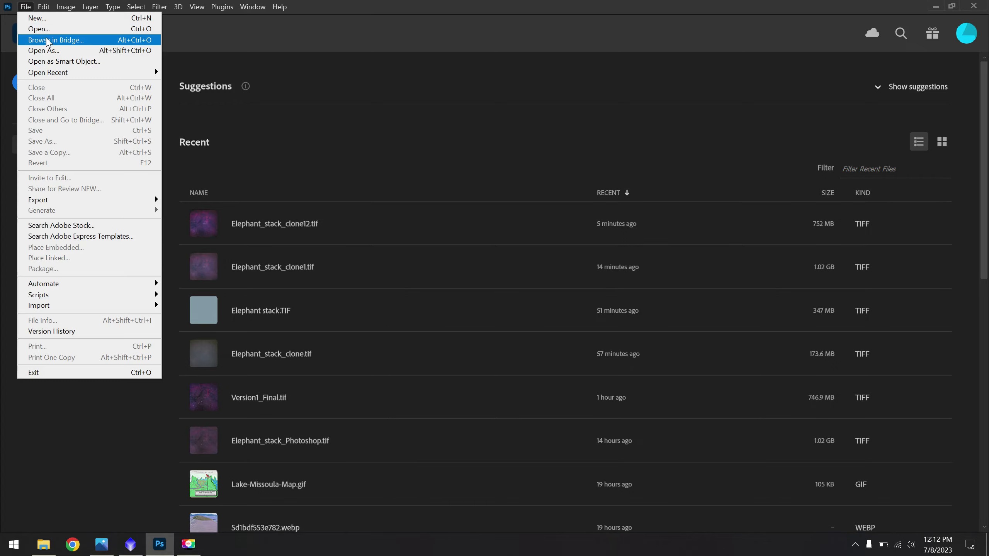
pyautogui.click(39, 27)
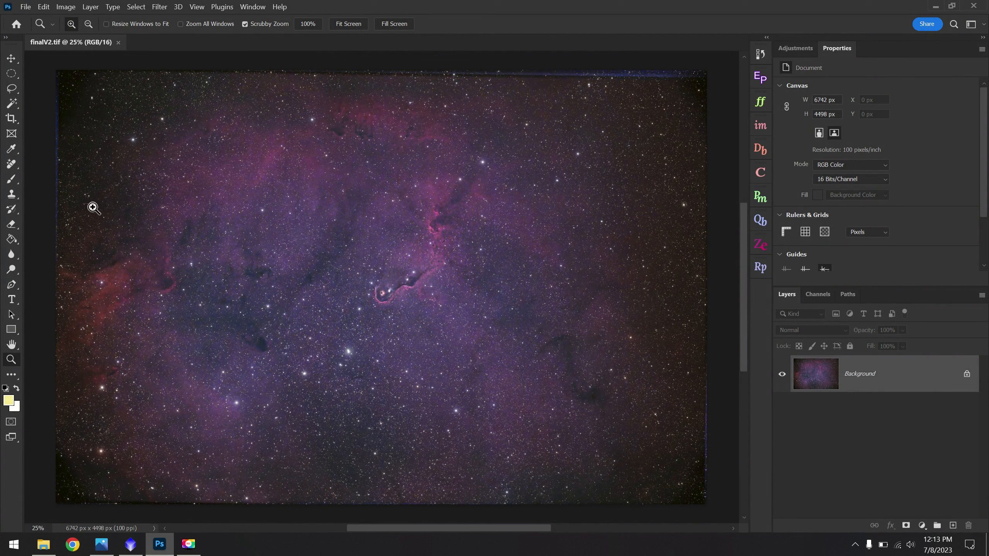
# Crop the uneven dark borders off all four edges, leaving an image of about 6014 x 3850 px.
pyautogui.click(10, 119)
pyautogui.click(74, 120)
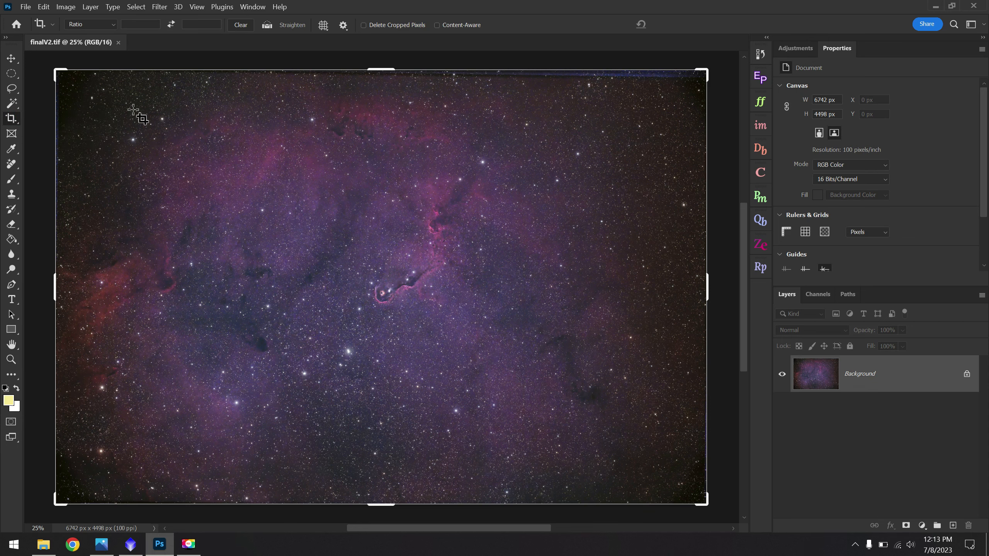
pyautogui.moveTo(390, 68); pyautogui.dragTo(391, 72)
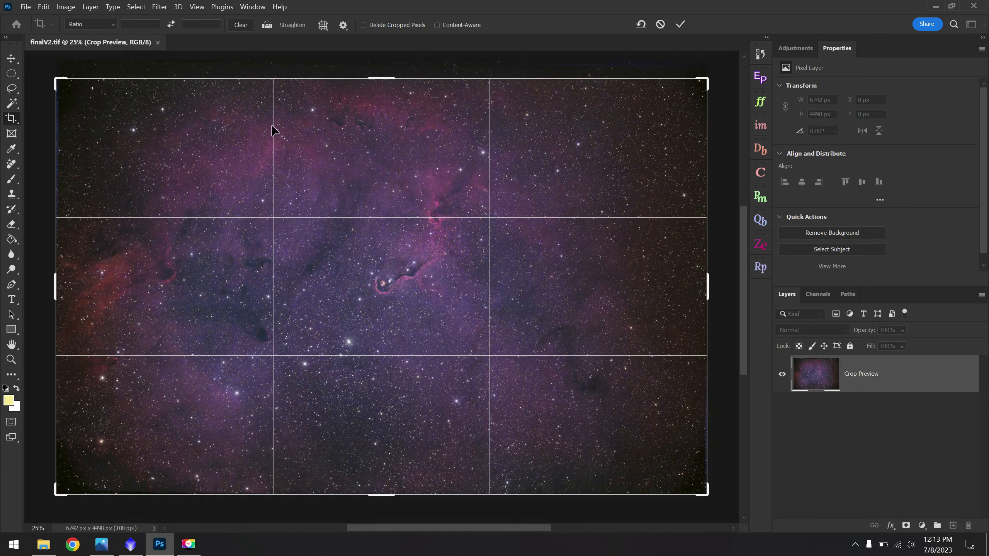
pyautogui.moveTo(62, 279); pyautogui.dragTo(72, 280)
pyautogui.moveTo(382, 502); pyautogui.dragTo(386, 469)
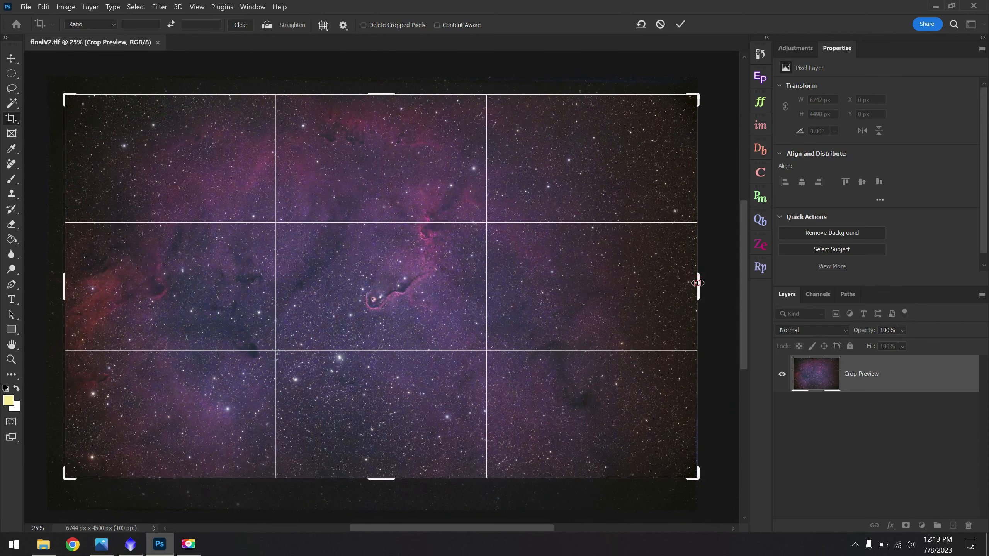
pyautogui.moveTo(697, 281); pyautogui.dragTo(655, 275)
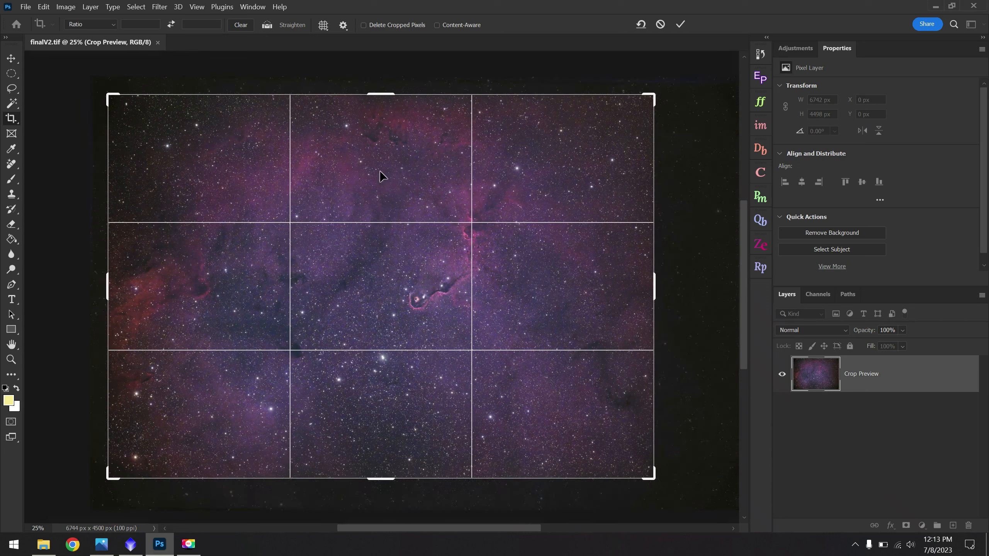
pyautogui.moveTo(385, 94); pyautogui.dragTo(387, 100)
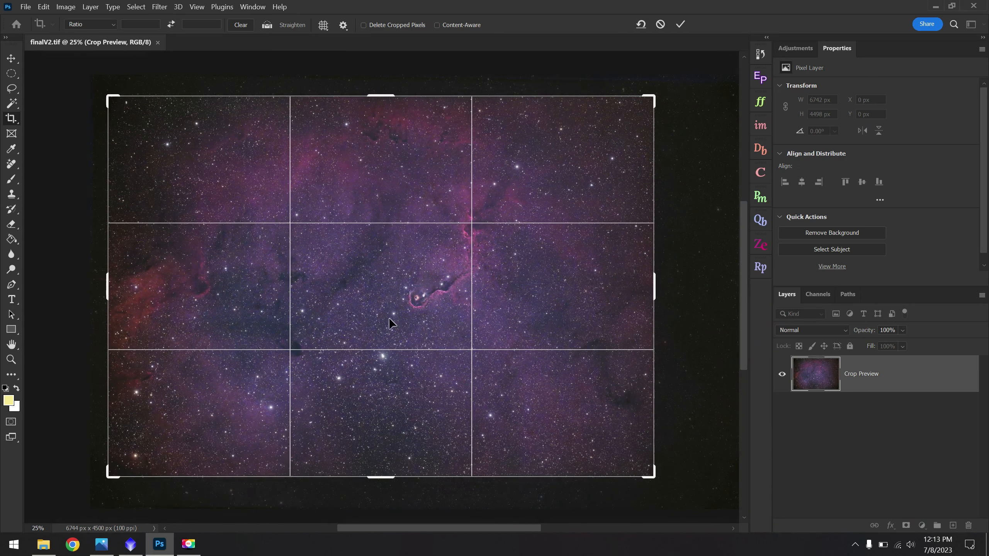
pyautogui.moveTo(380, 474); pyautogui.dragTo(379, 472)
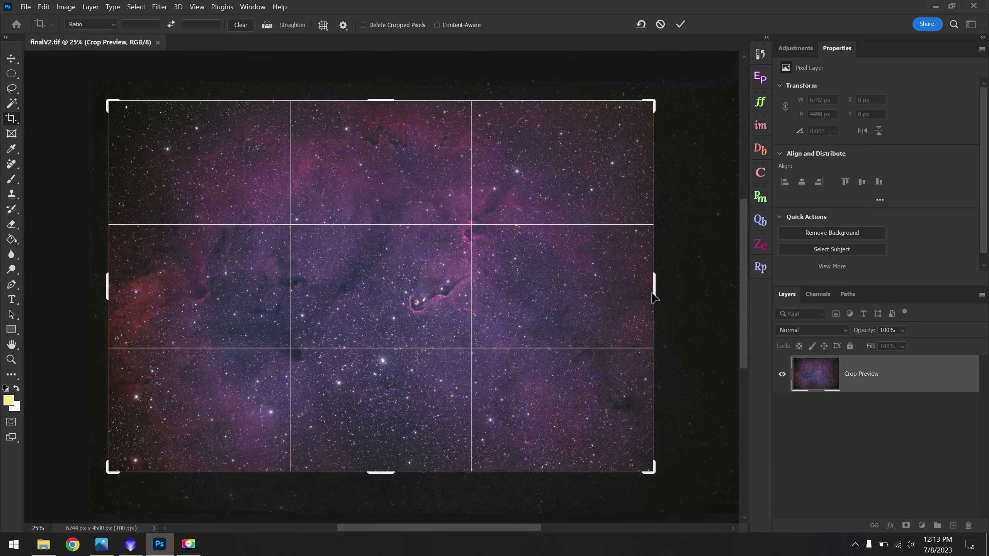
pyautogui.moveTo(655, 284); pyautogui.dragTo(672, 280)
pyautogui.press('Return')
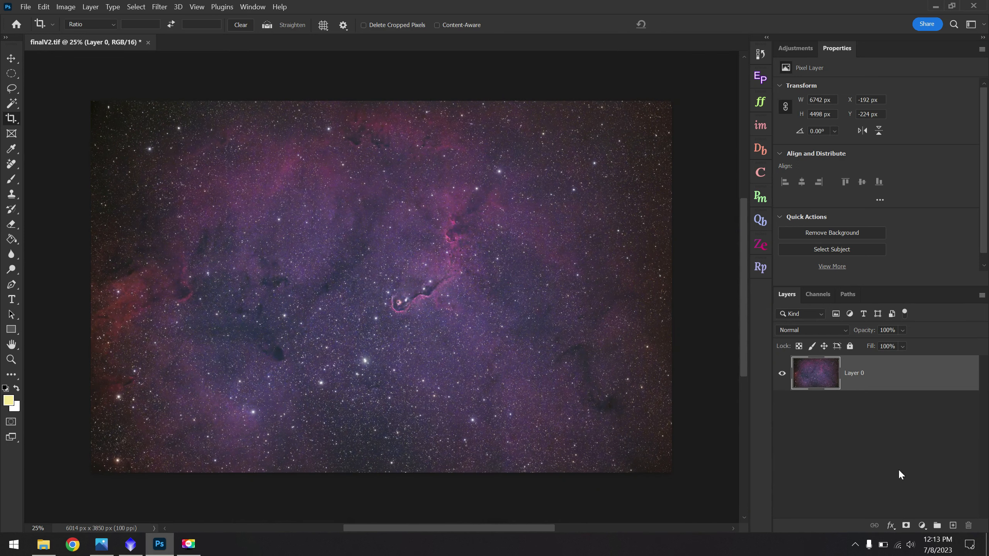
# Duplicate Layer 0 under the name Layer 0 copy.
pyautogui.rightClick(859, 376)
pyautogui.click(903, 117)
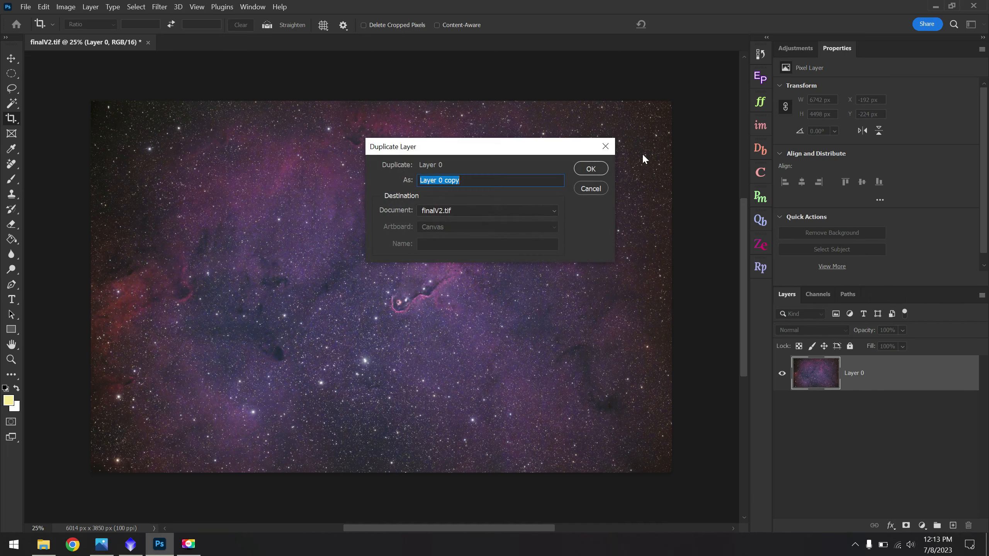
pyautogui.click(588, 172)
# Run the RC-Astro GradientXTerminator filter on Layer 0 copy with Medium detail and Low aggressiveness.
pyautogui.click(159, 7)
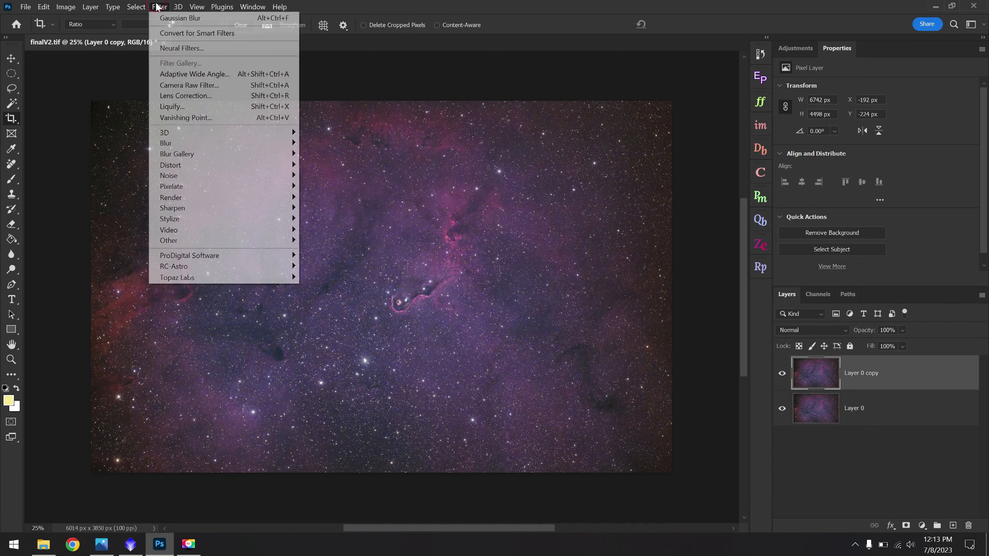
pyautogui.moveTo(191, 268)
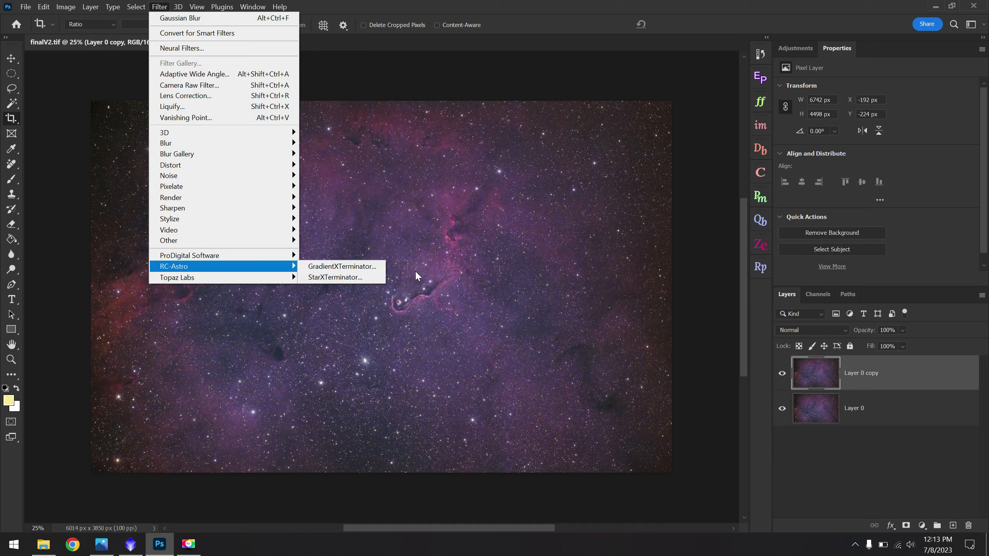
pyautogui.click(346, 268)
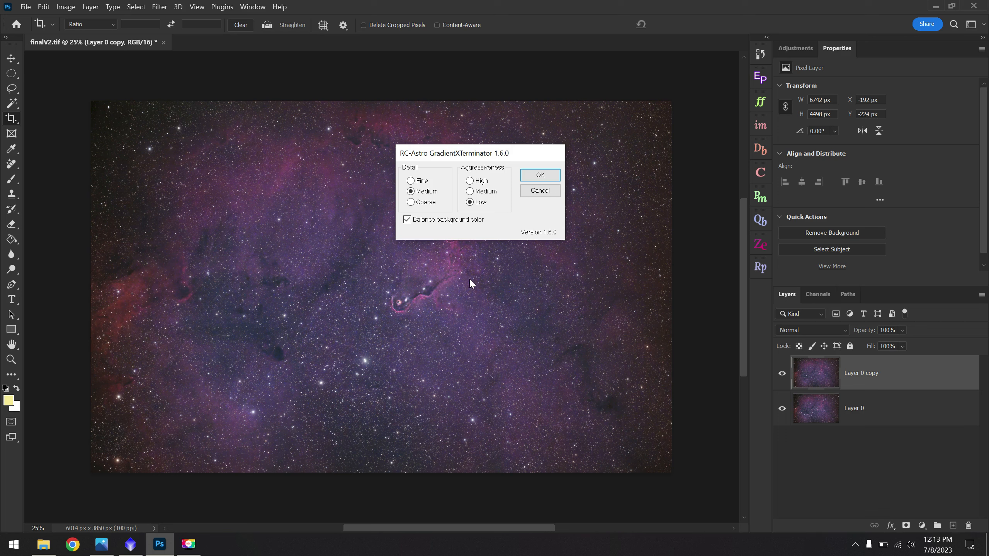
pyautogui.click(432, 223)
pyautogui.click(552, 178)
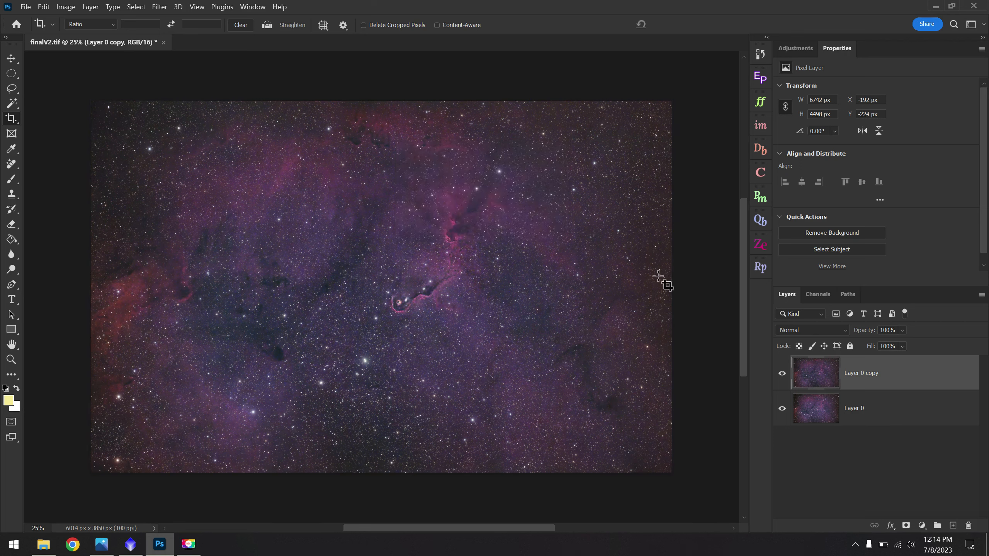
# Compare the image with and without the gradient correction by toggling the visibility of Layer 0 copy.
pyautogui.click(782, 374)
pyautogui.click(781, 375)
pyautogui.click(781, 375)
pyautogui.click(781, 374)
pyautogui.click(781, 375)
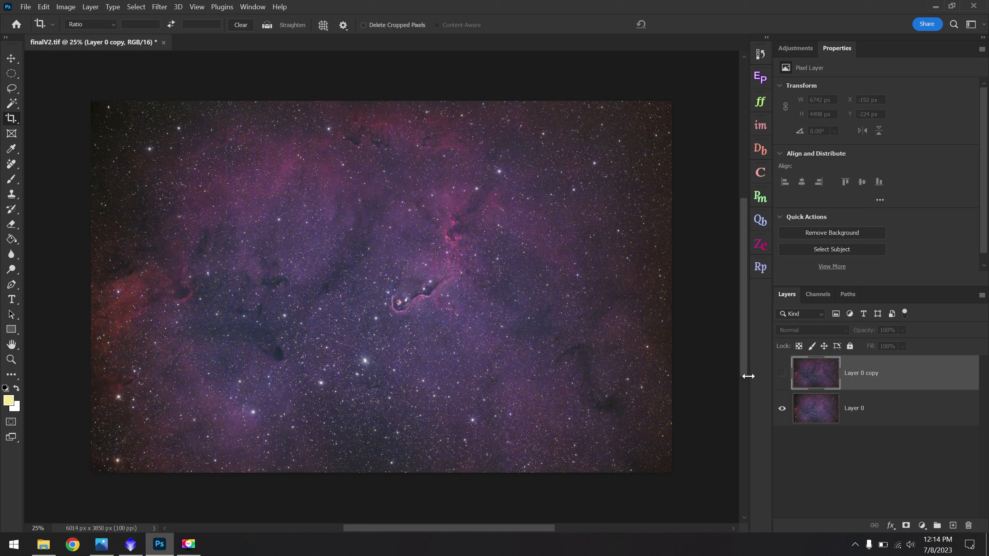
pyautogui.click(781, 374)
pyautogui.click(782, 375)
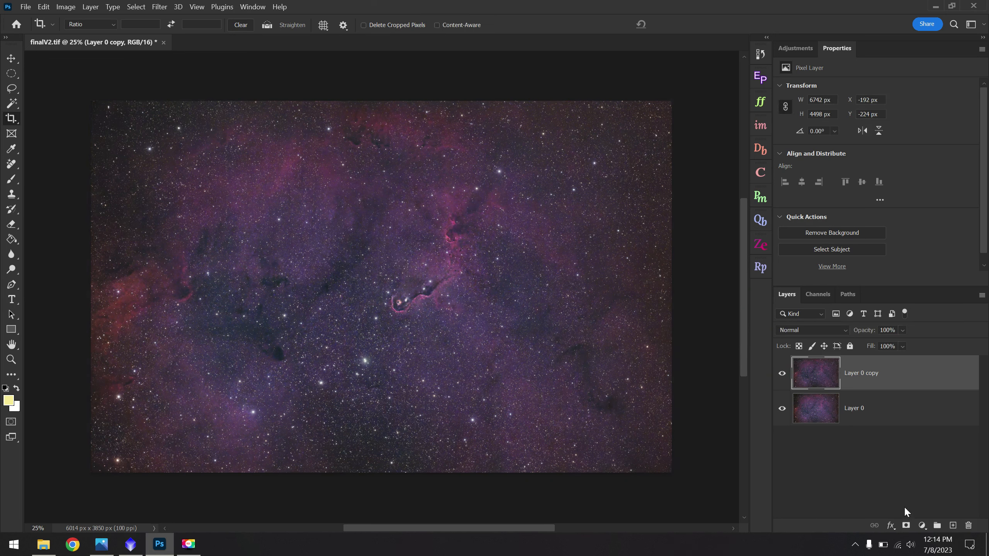
# Add a layer mask to Layer 0 copy and invert it to black.
pyautogui.click(905, 526)
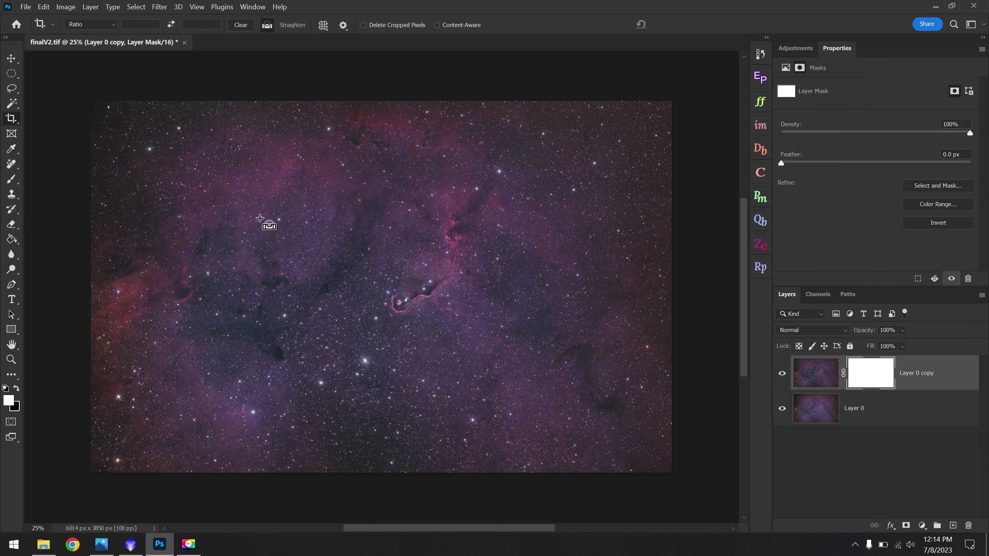
pyautogui.hotkey('ctrl', 'i')
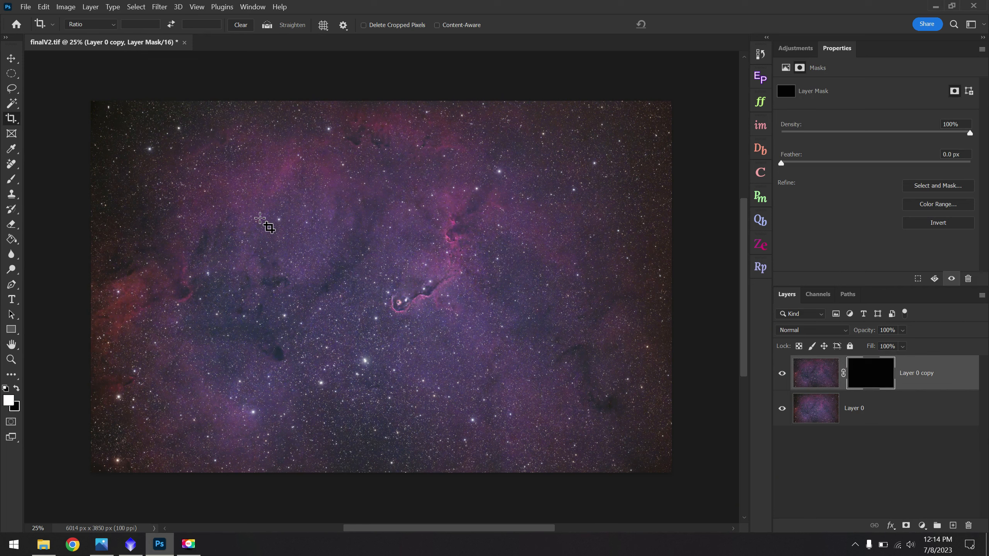
# Paint white around the outer edges of the Layer 0 copy mask with a soft 1100 px brush, leaving the central nebula masked.
pyautogui.press('b')
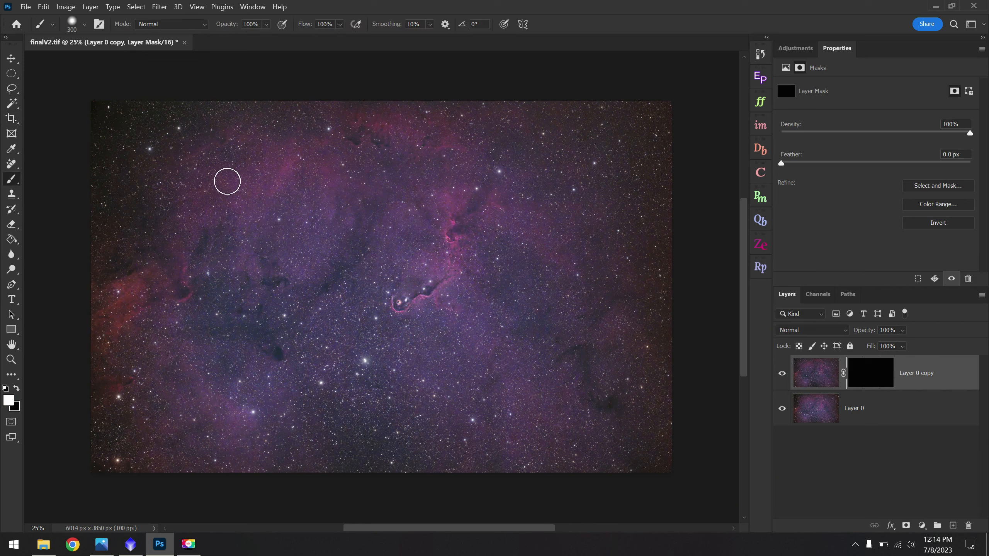
pyautogui.press(']')
pyautogui.press(']')
pyautogui.press(']')
pyautogui.press(']')
pyautogui.press(']')
pyautogui.press(']')
pyautogui.press(']')
pyautogui.press(']')
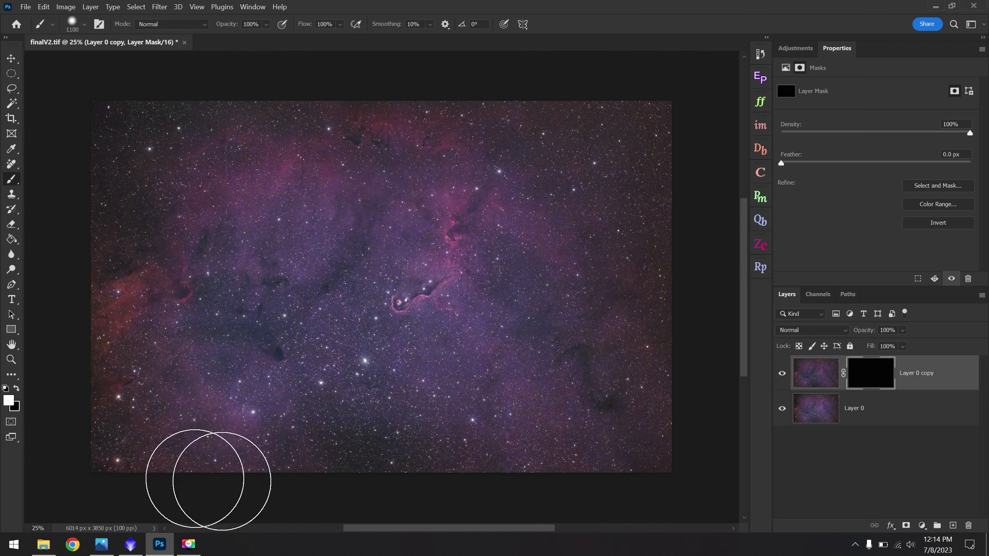
pyautogui.hotkey('ctrl', 'i')
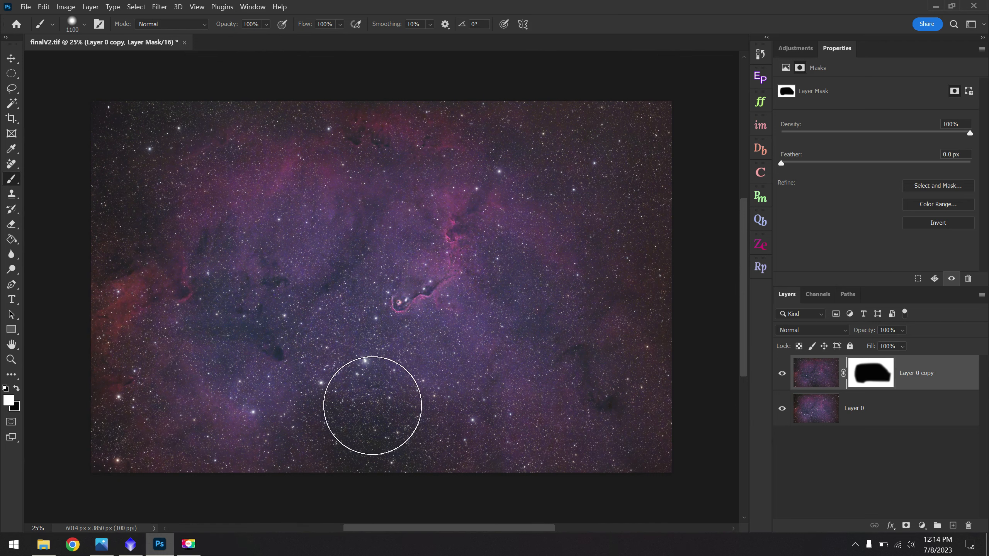
# Paint black on the Layer 0 copy mask over the dark area at the lower centre of the image.
pyautogui.press('x')
pyautogui.moveTo(374, 402)
pyautogui.mouseDown()
pyautogui.moveTo(397, 419)
pyautogui.moveTo(519, 367)
pyautogui.moveTo(481, 245)
pyautogui.mouseUp()
pyautogui.moveTo(322, 431)
pyautogui.mouseDown()
pyautogui.moveTo(365, 464)
pyautogui.moveTo(443, 424)
pyautogui.mouseUp()
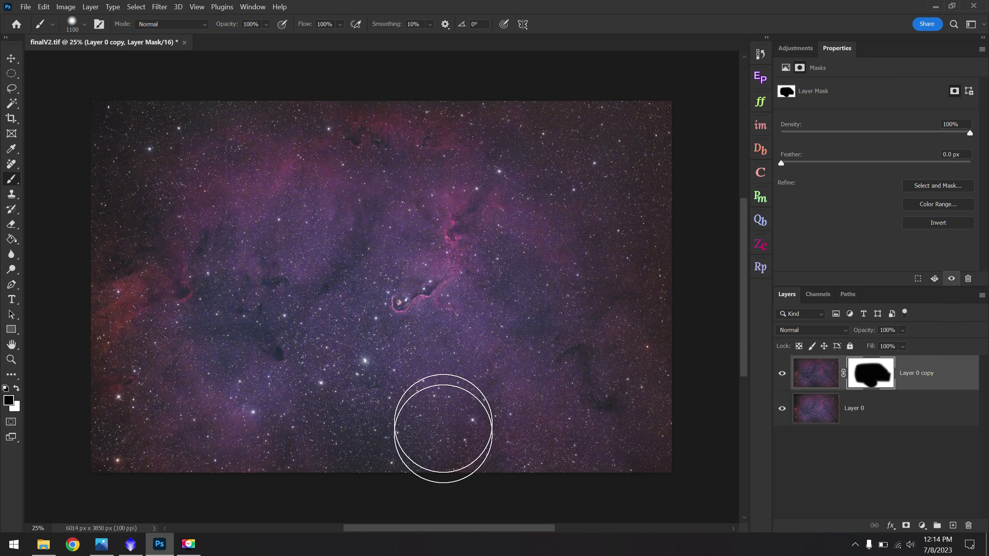
# Soften the Layer 0 copy mask with a Gaussian Blur of 118.7 pixels radius.
pyautogui.click(164, 6)
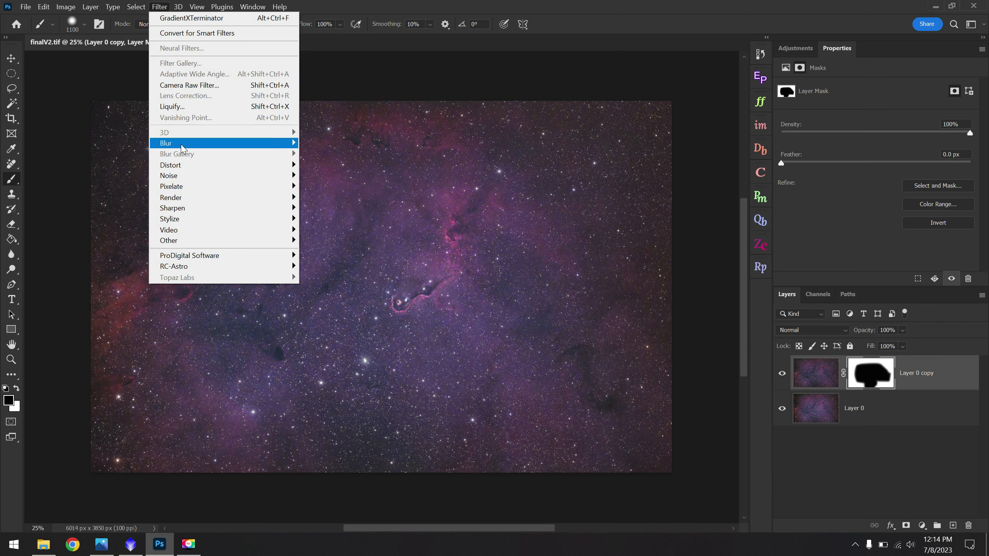
pyautogui.moveTo(192, 146)
pyautogui.click(331, 186)
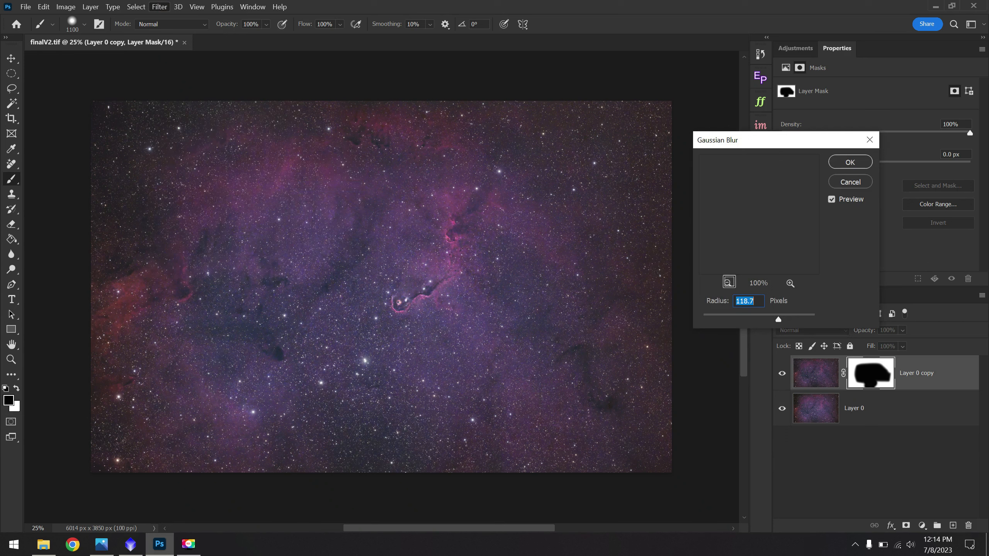
pyautogui.click(727, 283)
pyautogui.click(727, 283)
pyautogui.click(728, 283)
pyautogui.click(727, 283)
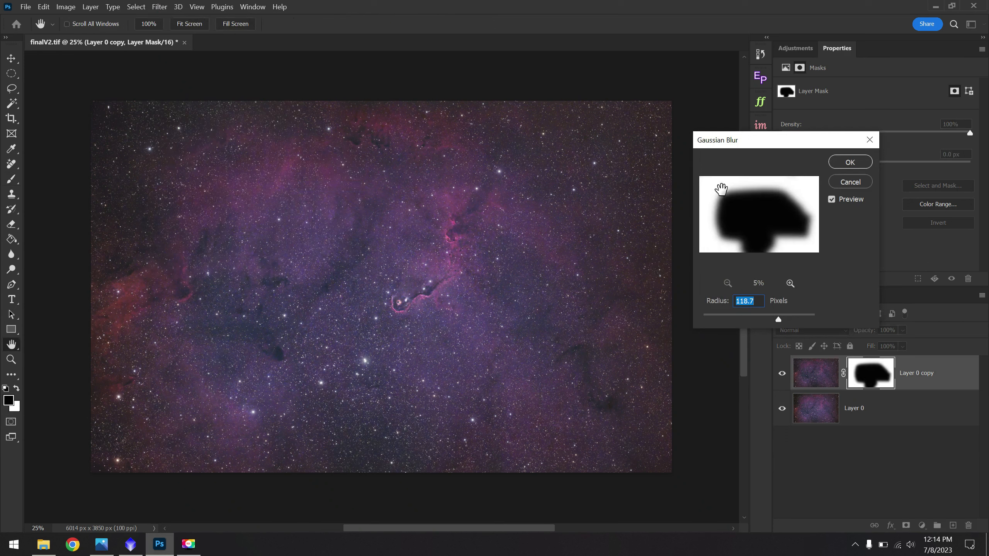
pyautogui.click(849, 162)
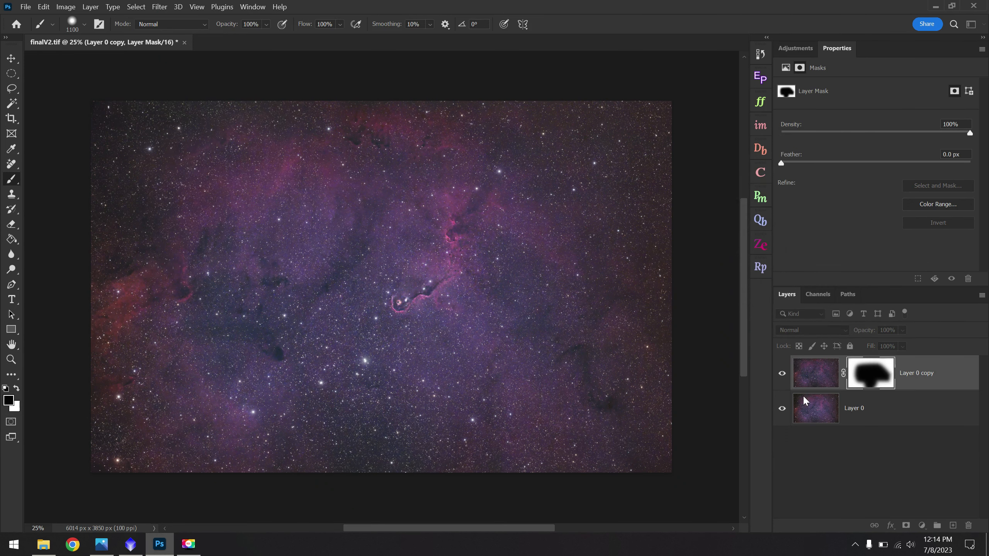
# Compare the image with and without the masked gradient correction by toggling the visibility of Layer 0 copy.
pyautogui.click(780, 374)
pyautogui.click(780, 374)
pyautogui.click(779, 375)
pyautogui.click(779, 374)
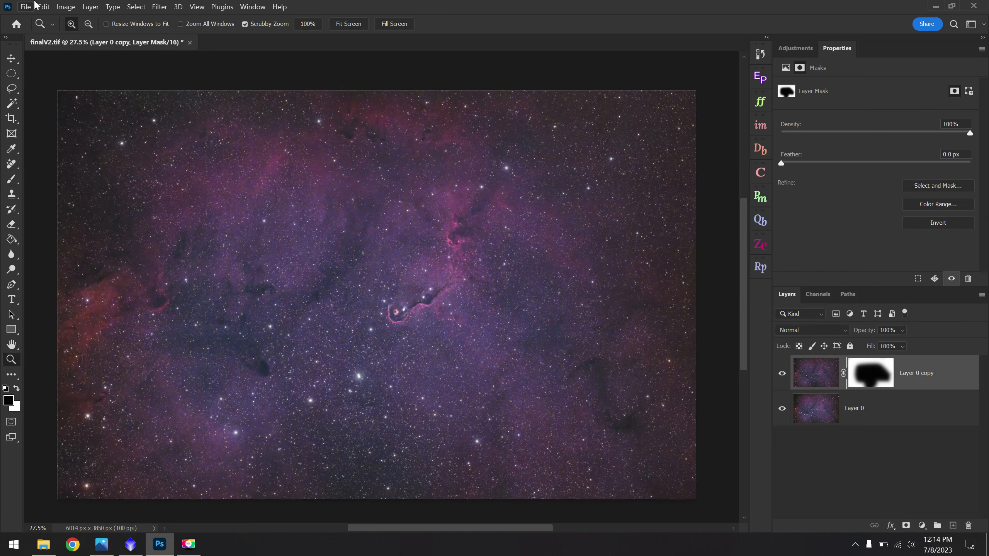
# Save finalV2.tif with its layers, using no image compression, interleaved pixel order, IBM PC byte order and RLE layer compression.
pyautogui.click(24, 5)
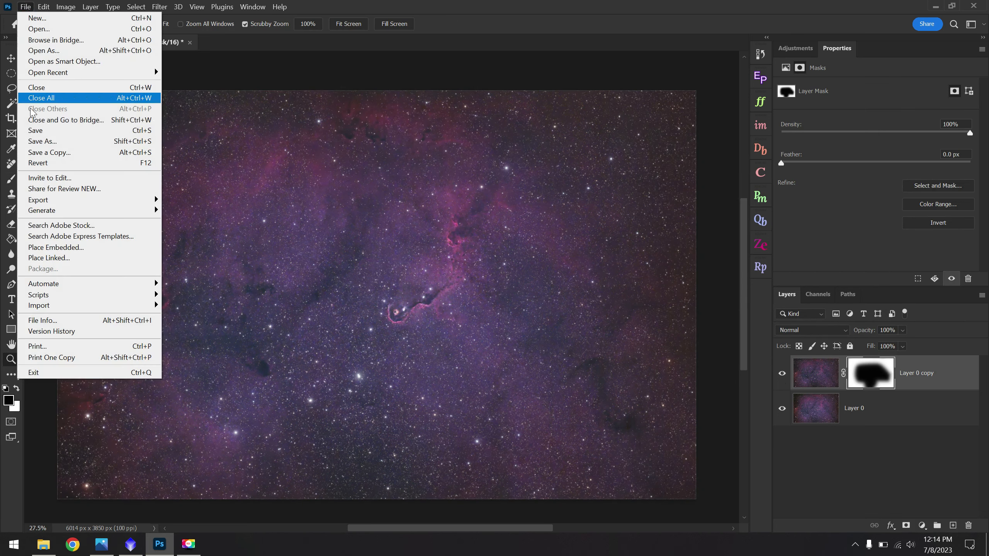
pyautogui.click(34, 131)
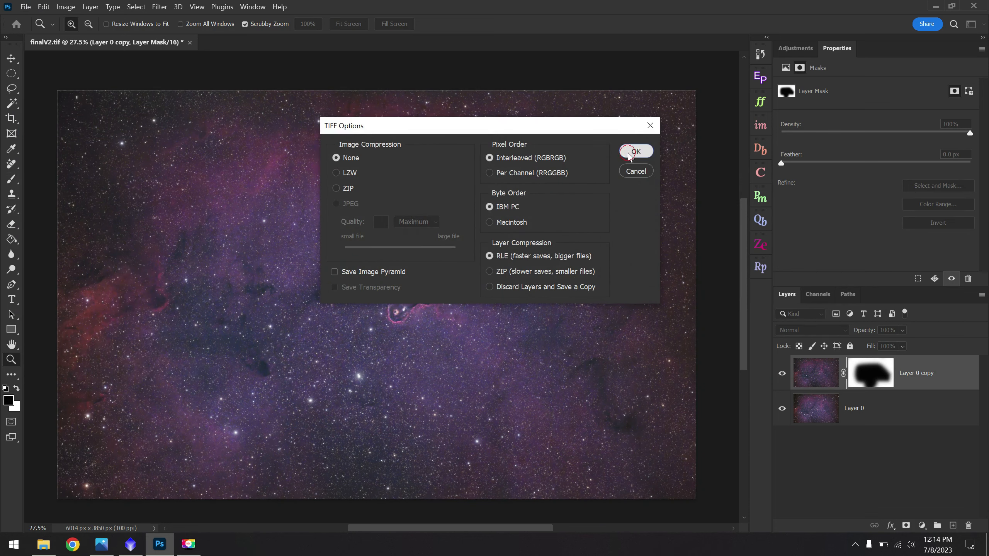
pyautogui.click(634, 153)
pyautogui.click(796, 48)
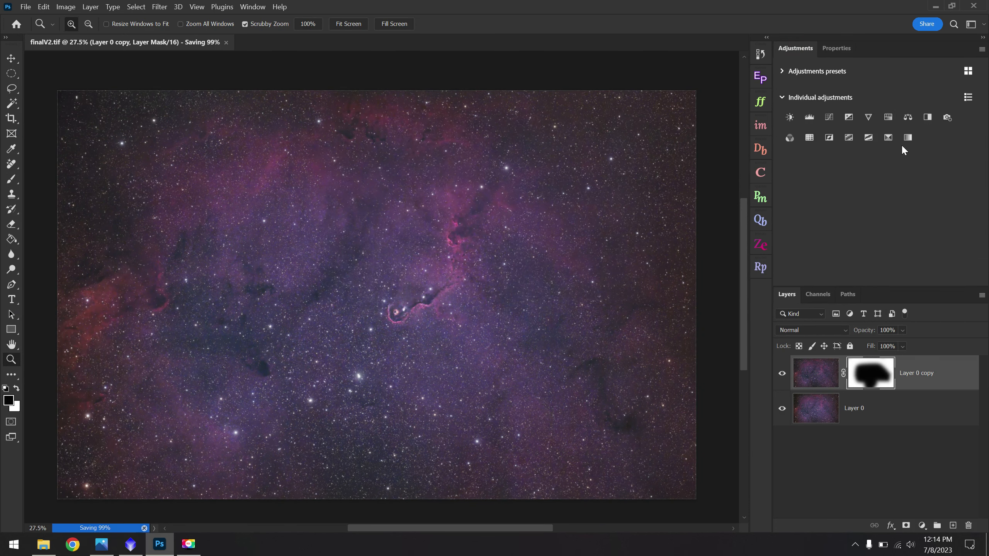
pyautogui.click(157, 9)
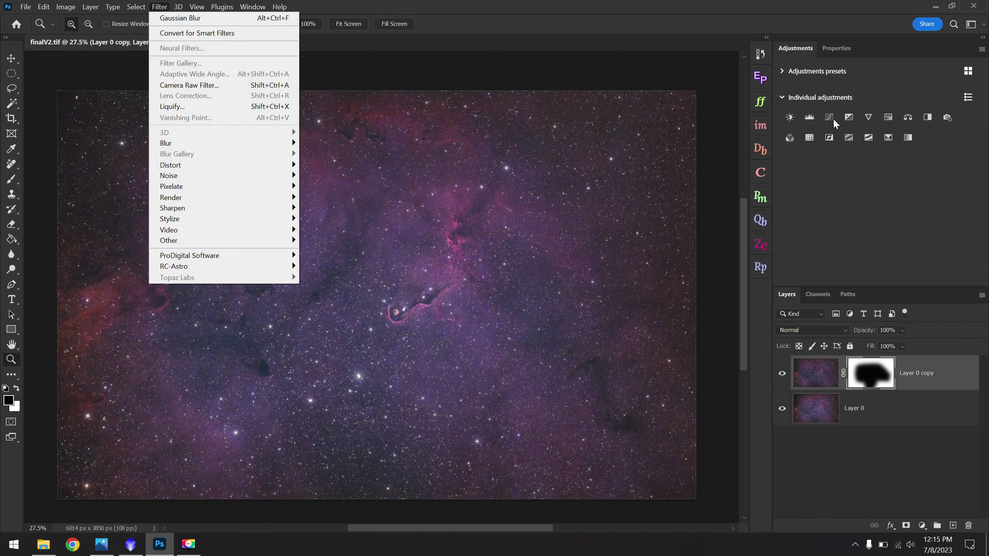
pyautogui.click(893, 185)
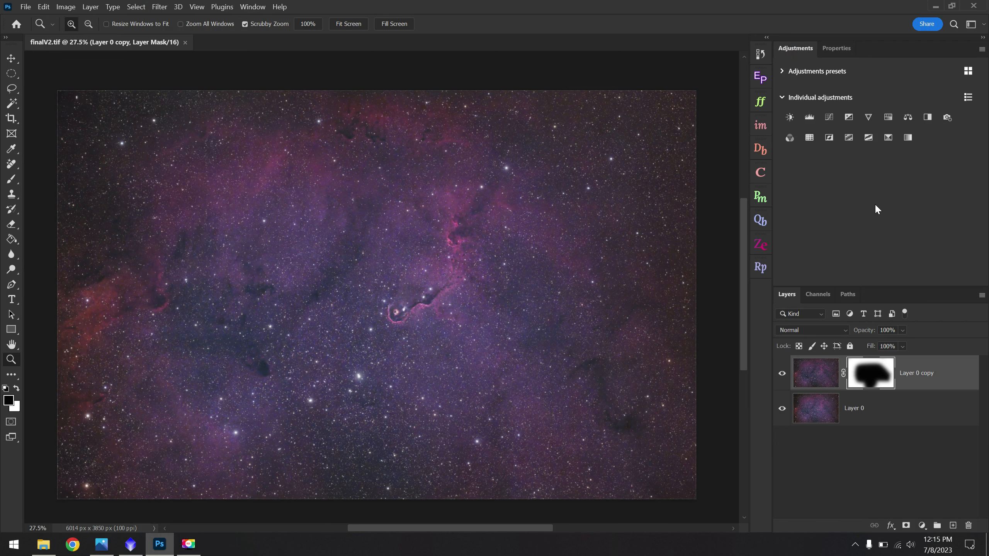
# Open Elephant stack.TIF to compare it with finalV2.tif, and switch to PixInsight.
pyautogui.click(43, 545)
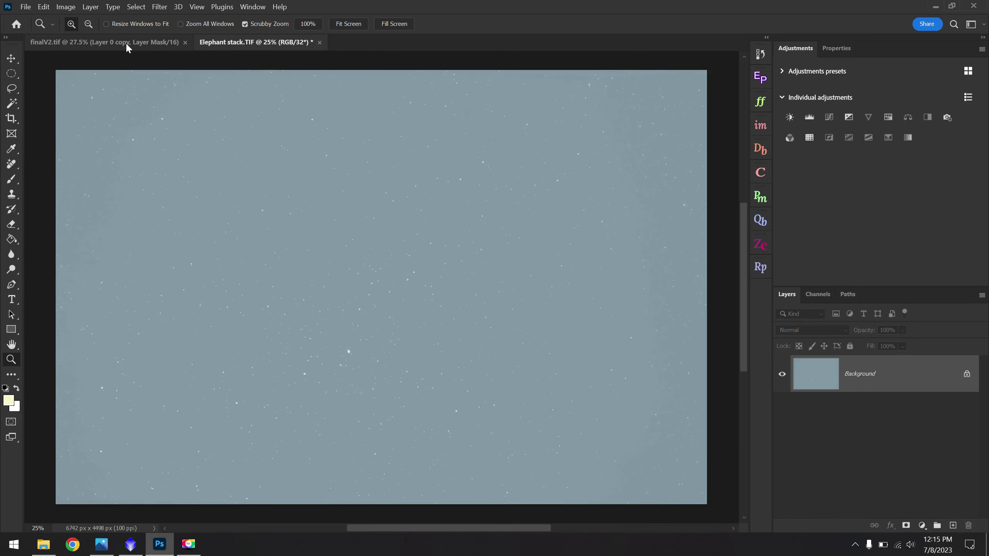
pyautogui.click(126, 46)
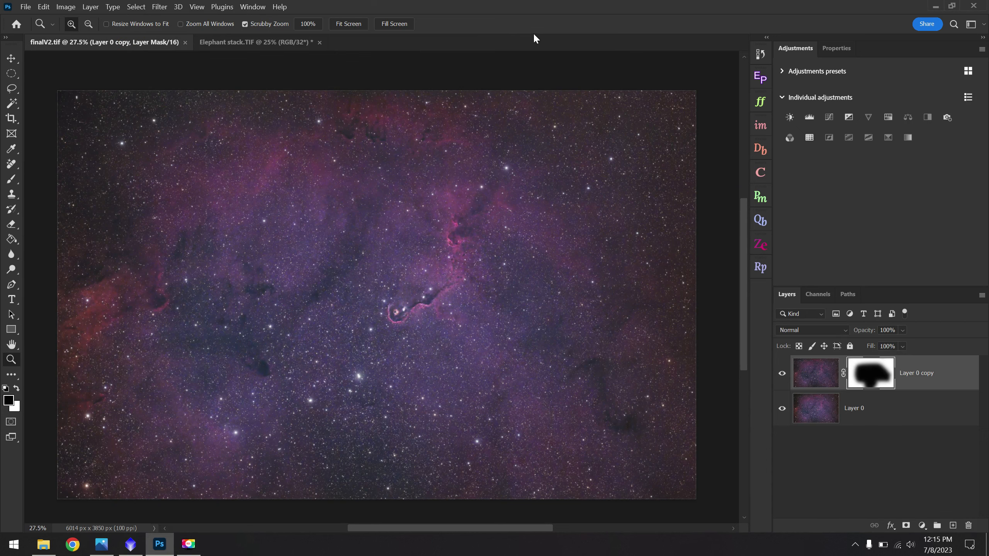
pyautogui.click(137, 548)
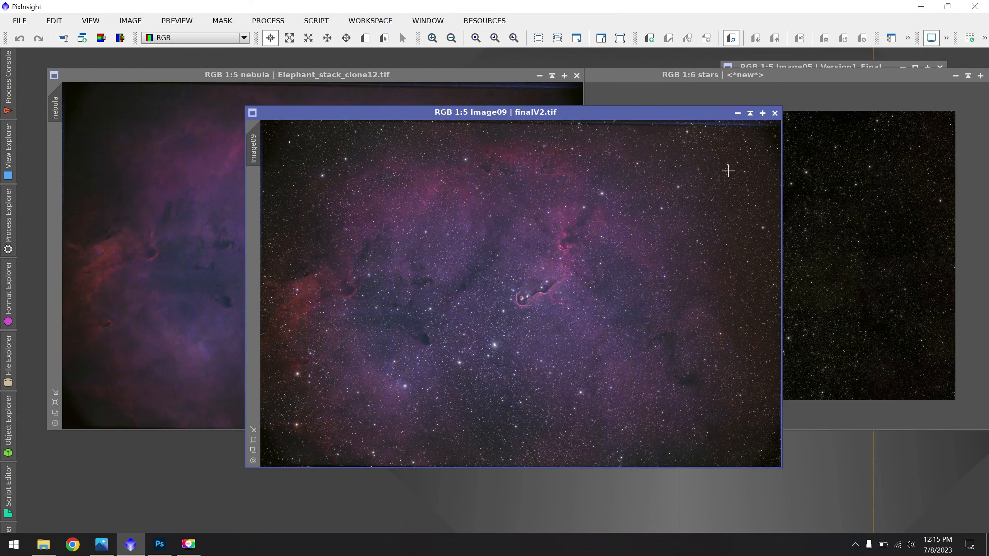